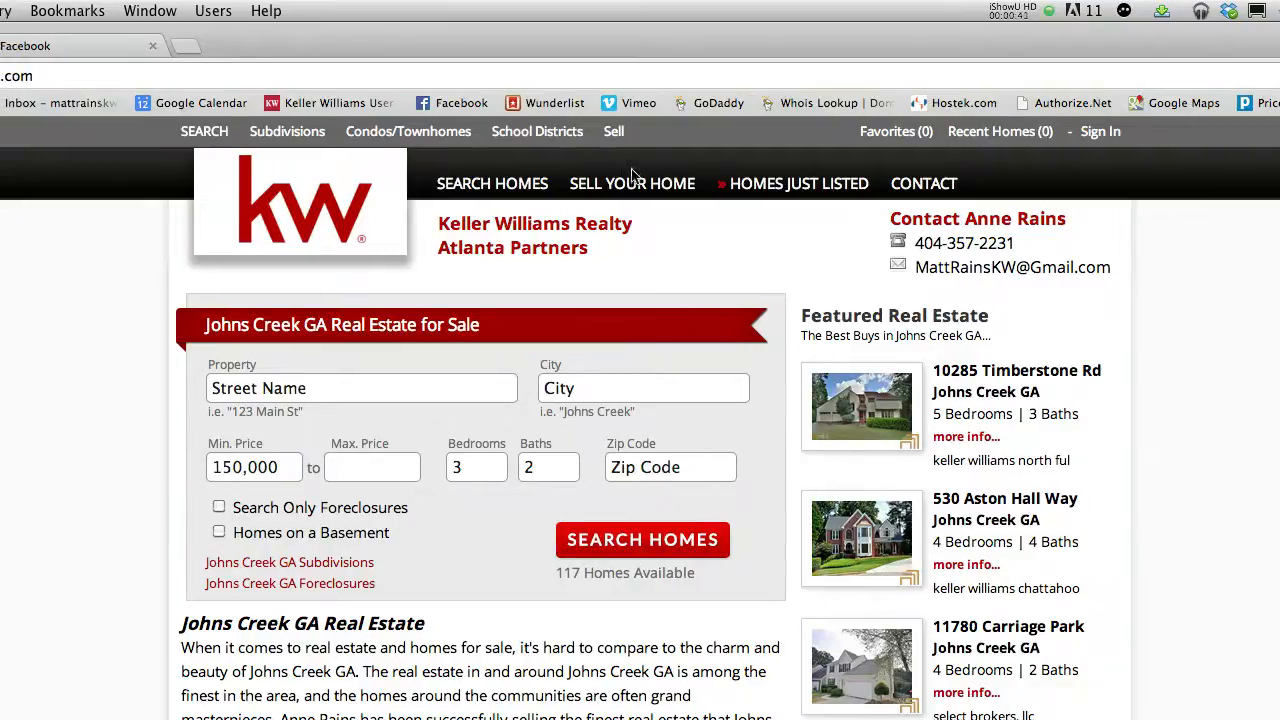
Step: Open the site's home valuation page and fill in a sample street address, picking the suggested match in Duluth, GA
{"action": "mouse_move", "coordinate": [613, 186]}
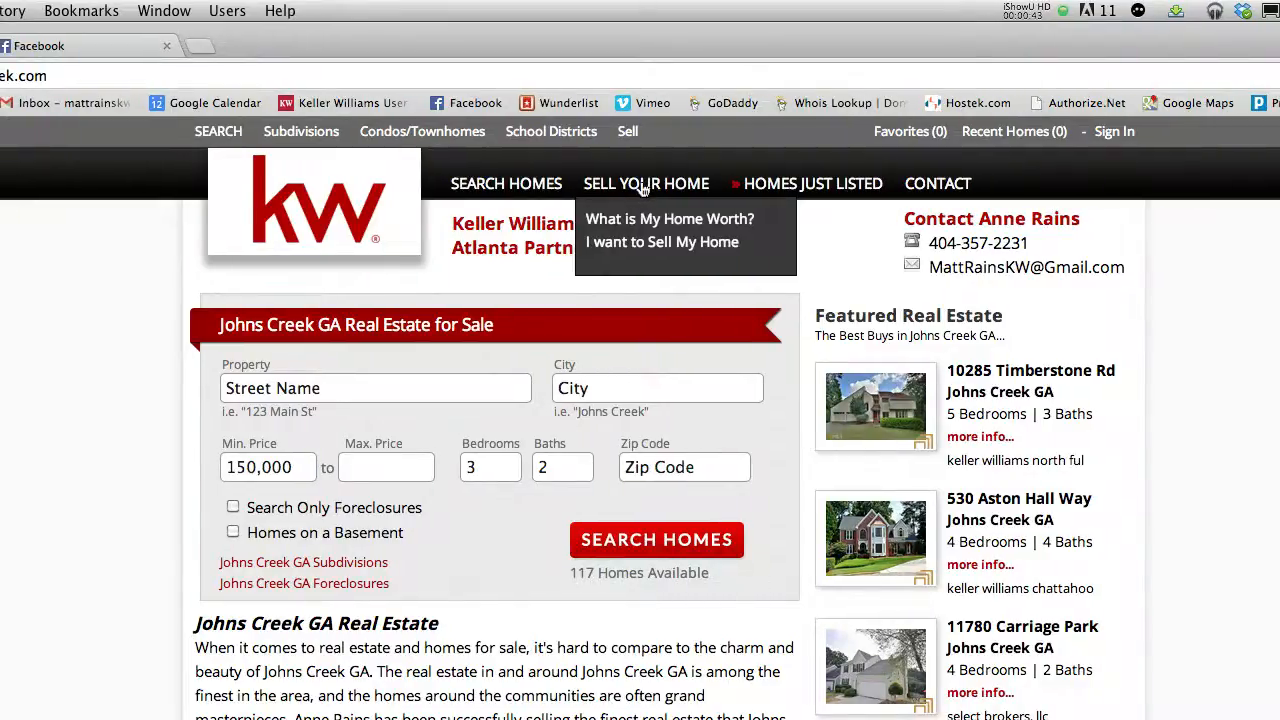
{"action": "left_click", "coordinate": [643, 186]}
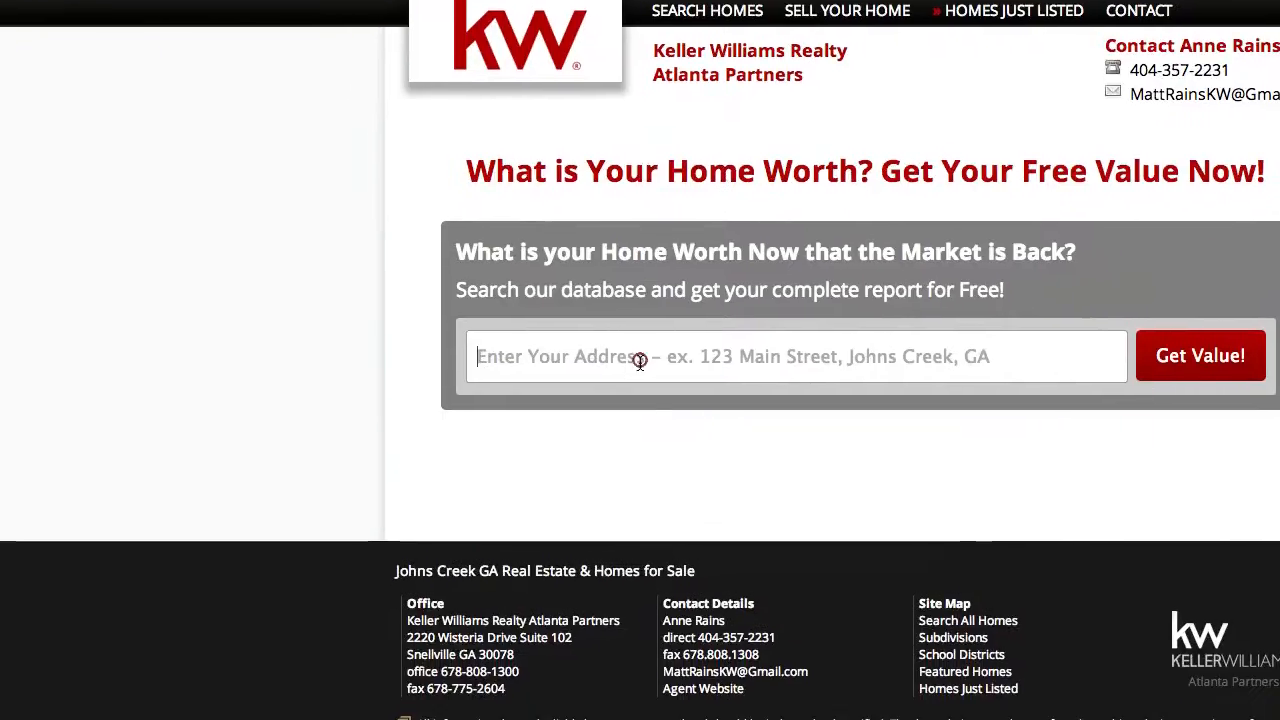
{"action": "left_click", "coordinate": [556, 534]}
{"action": "type", "text": "123 Main Stree"}
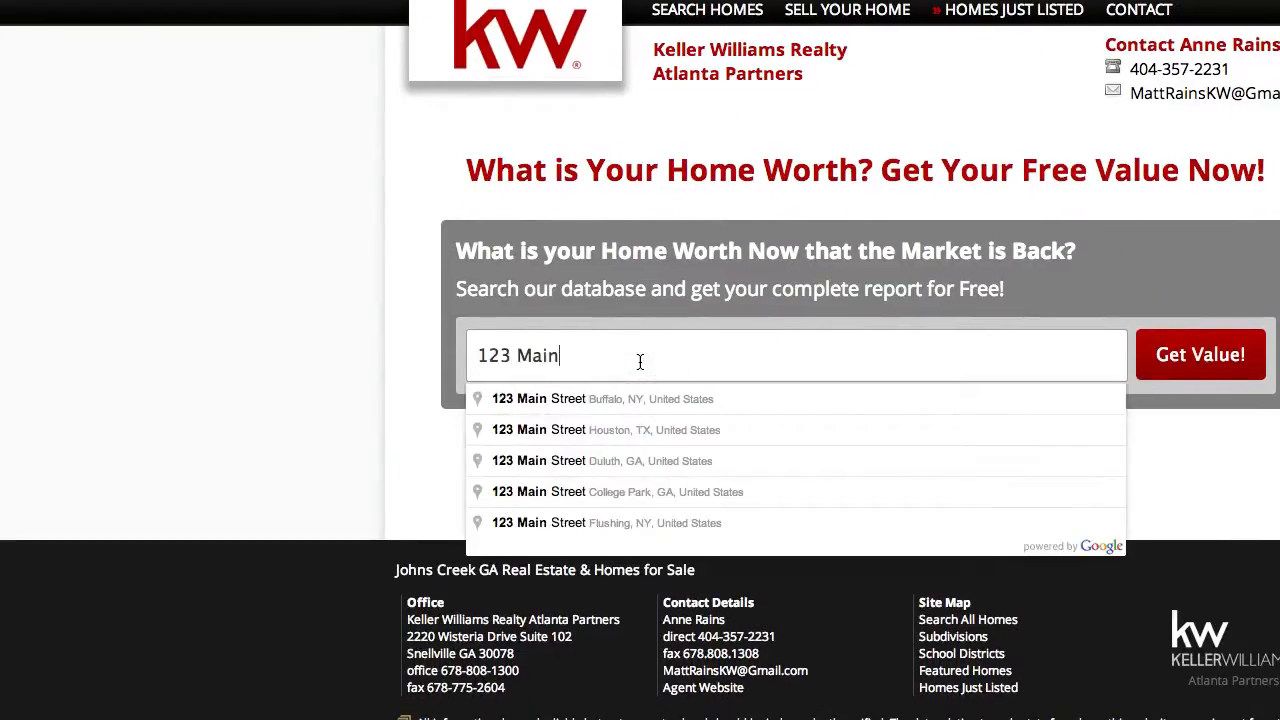
{"action": "type", "text": "t"}
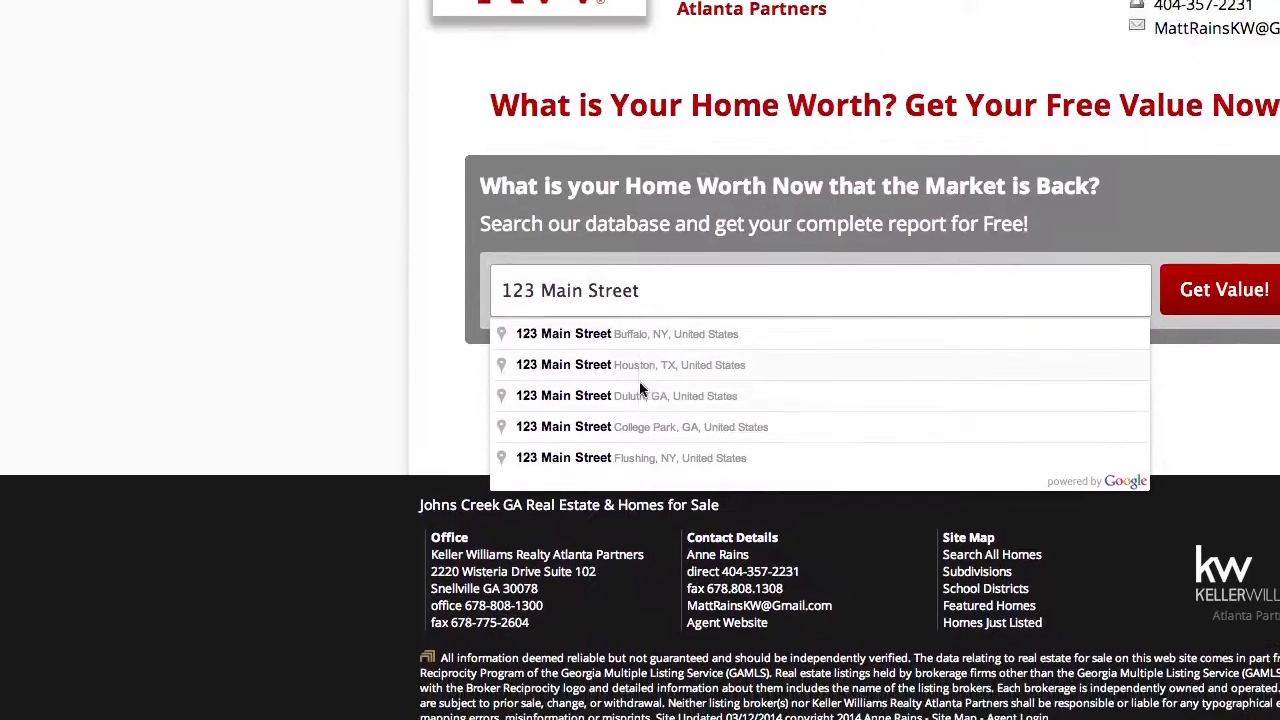
{"action": "left_click", "coordinate": [640, 392]}
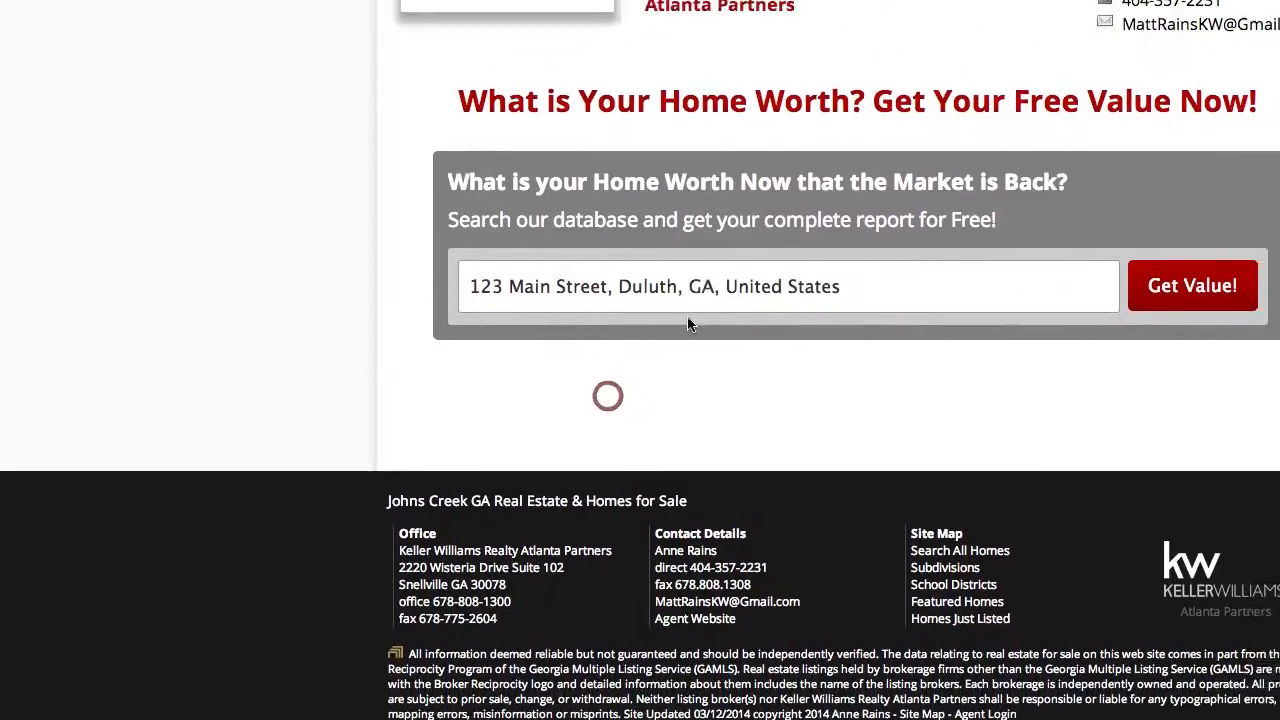
Step: Replace the address by entering 123 and picking the suggested Peachtree Street Northeast match in Atlanta, and request its value
{"action": "triple_click", "coordinate": [637, 361]}
{"action": "key", "text": "BackSpace"}
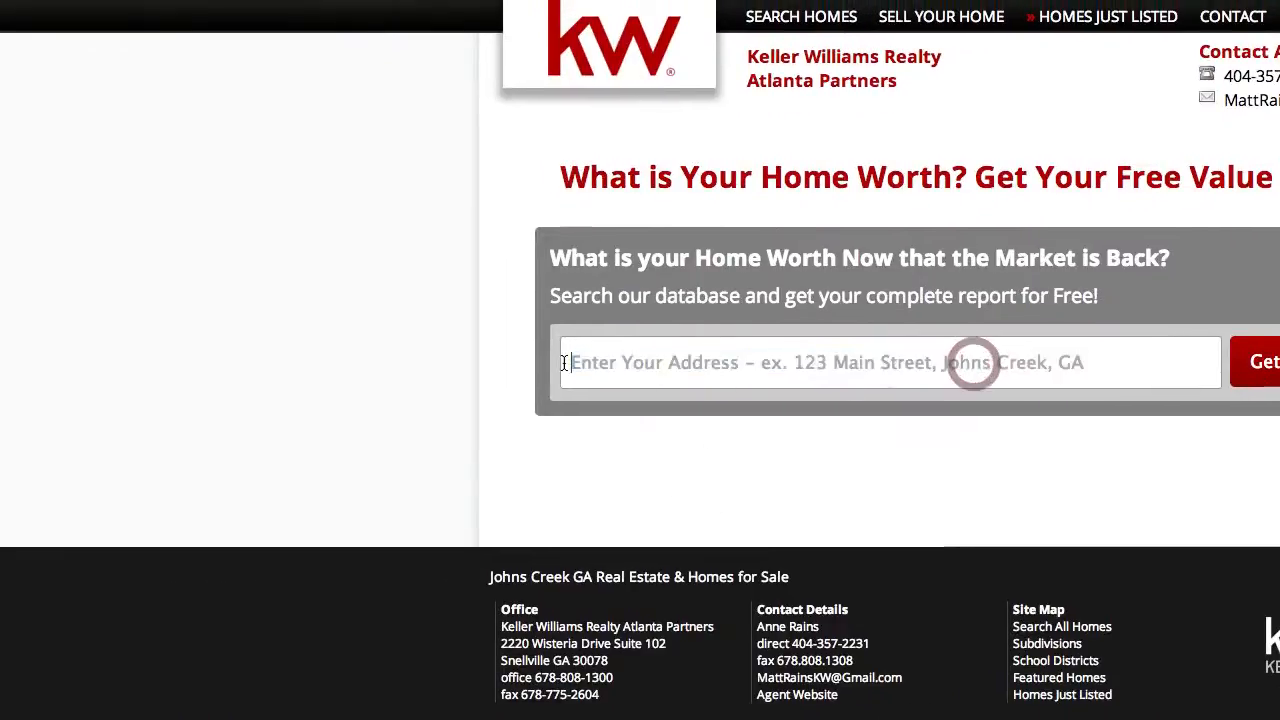
{"action": "type", "text": "123"}
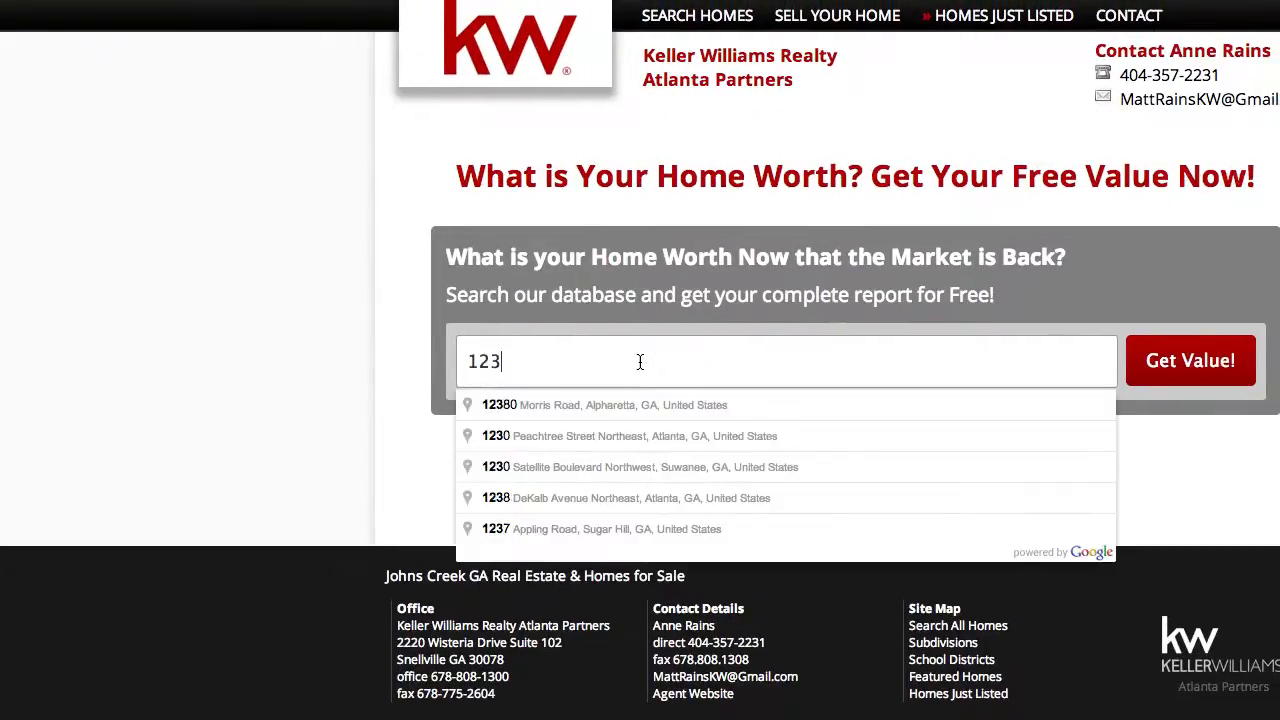
{"action": "key", "text": "Down"}
{"action": "key", "text": "Down"}
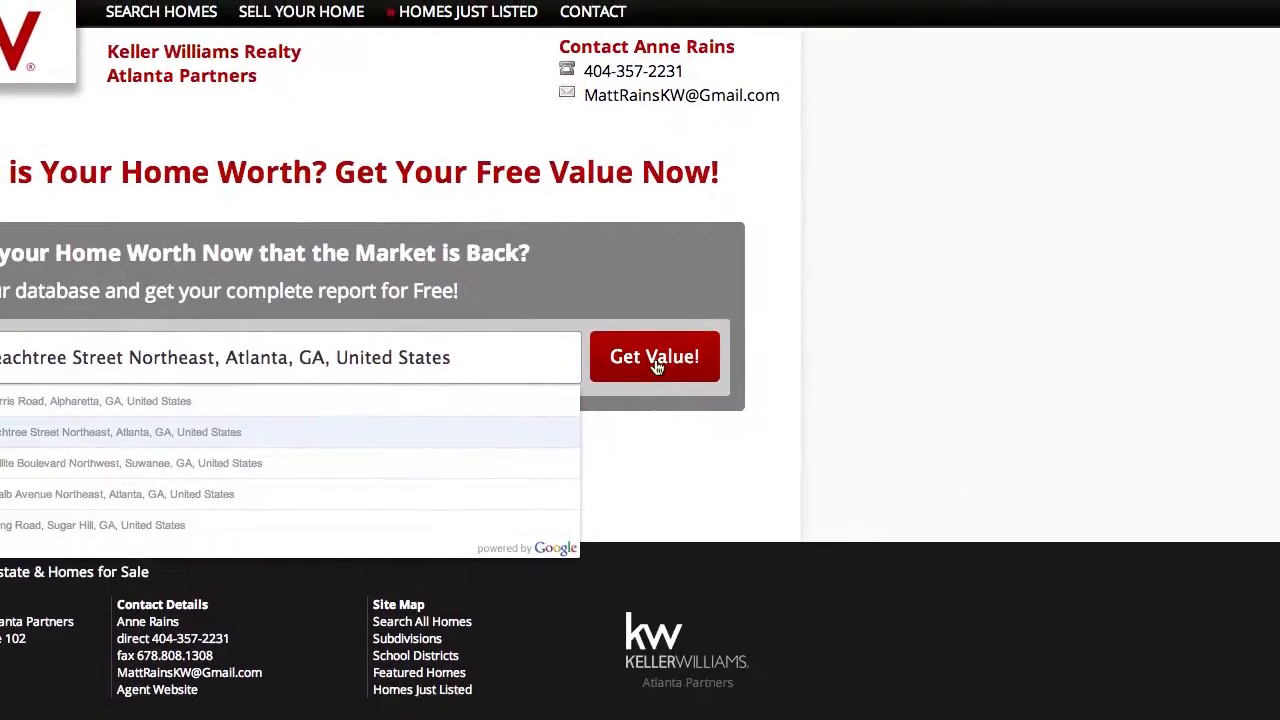
{"action": "left_click", "coordinate": [1193, 370]}
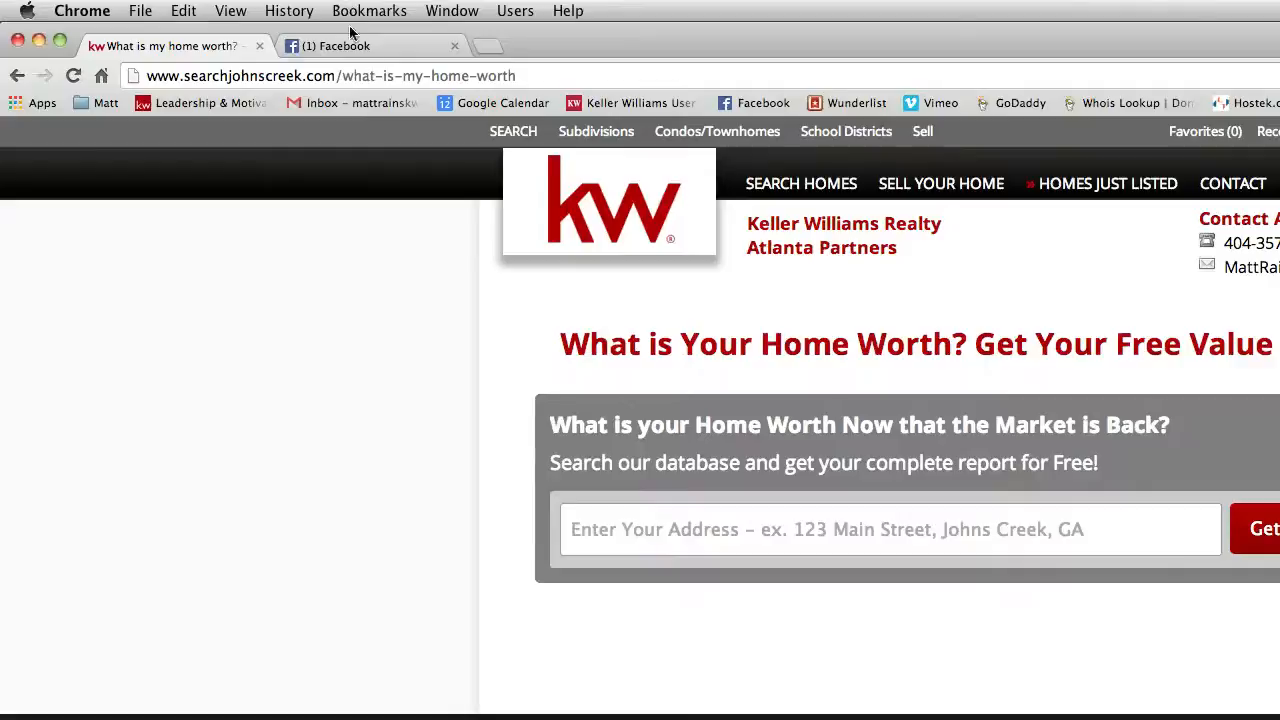
Step: Switch to Facebook, start creating an ad and choose Clicks to Website as its objective
{"action": "left_click", "coordinate": [136, 45]}
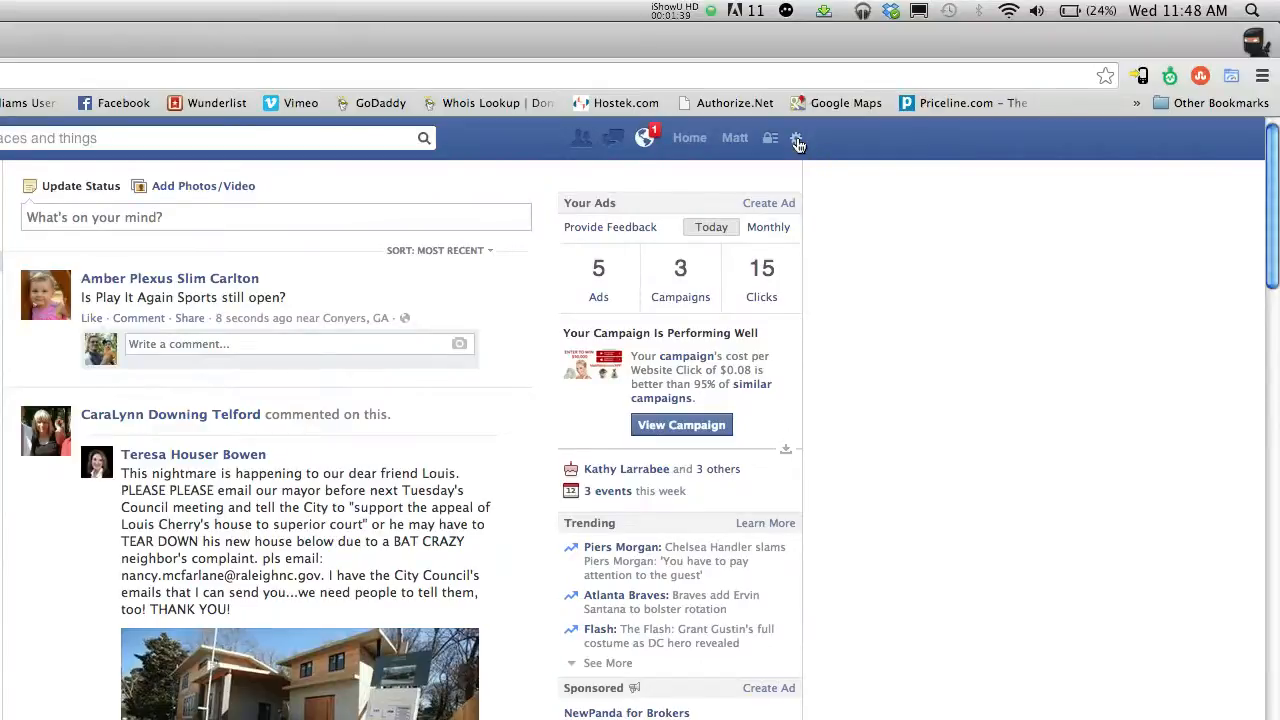
{"action": "left_click", "coordinate": [797, 140]}
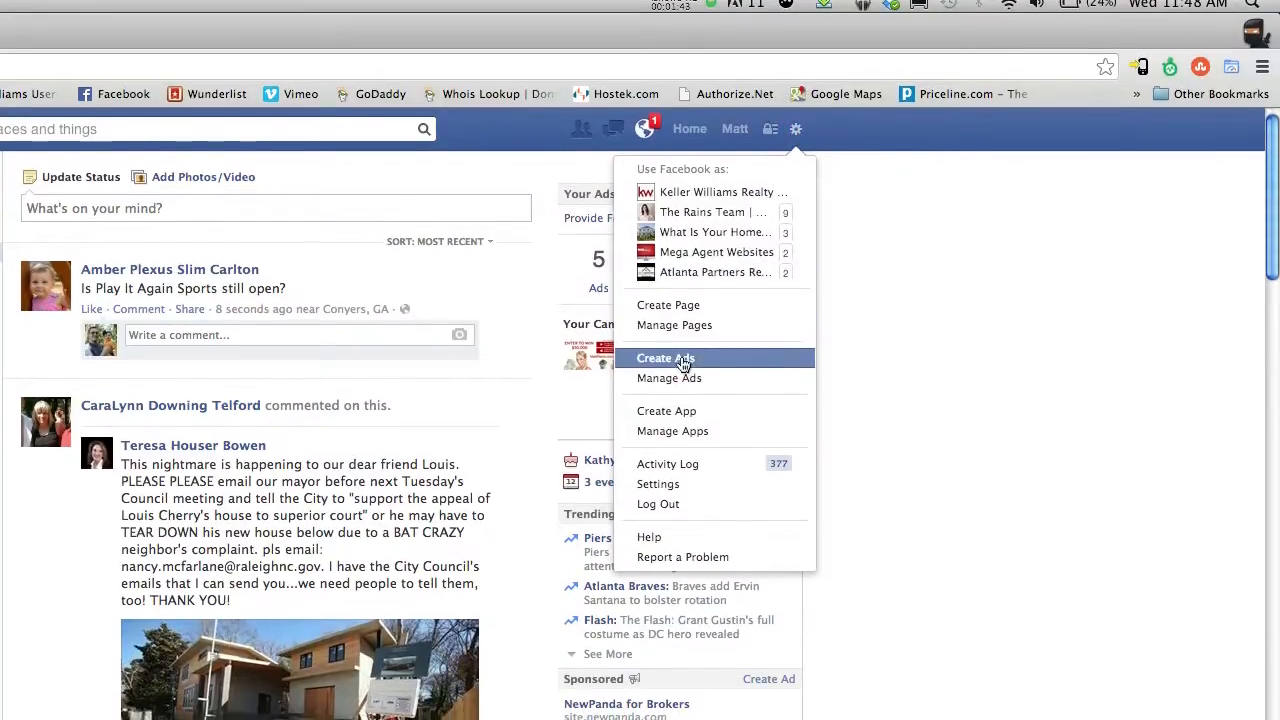
{"action": "left_click", "coordinate": [681, 364]}
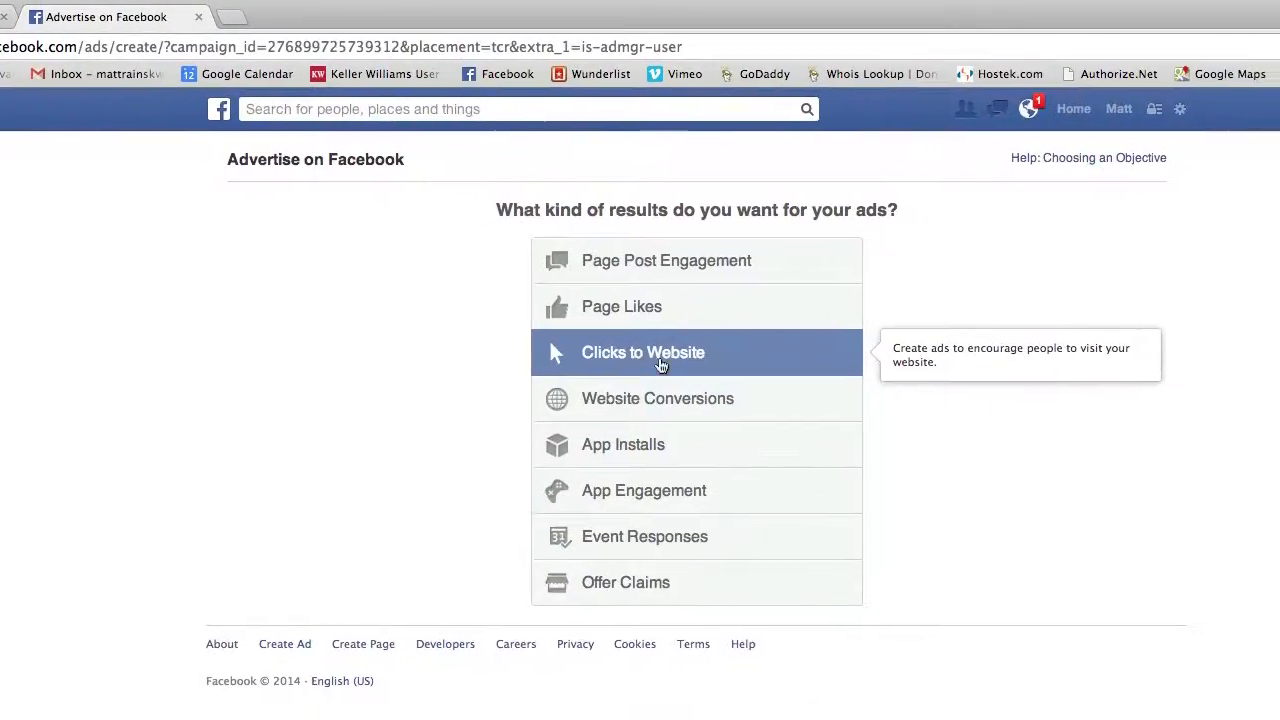
{"action": "left_click", "coordinate": [641, 365]}
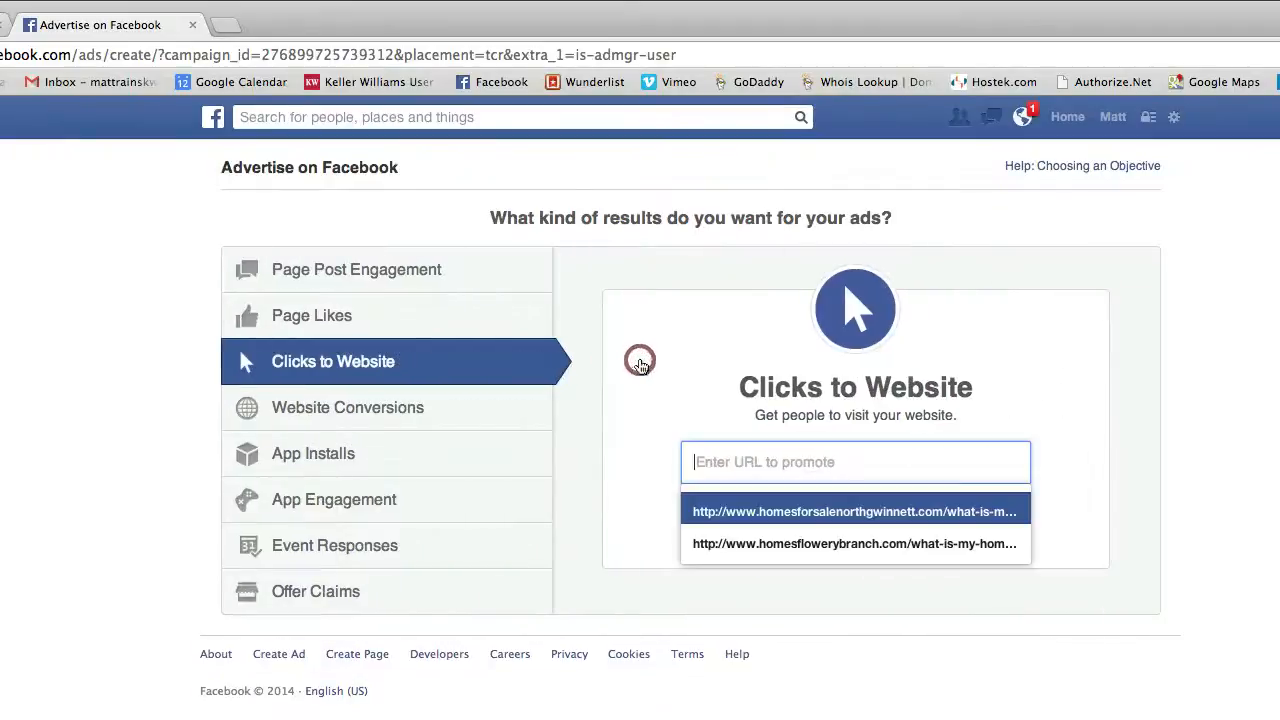
{"action": "left_click", "coordinate": [634, 352]}
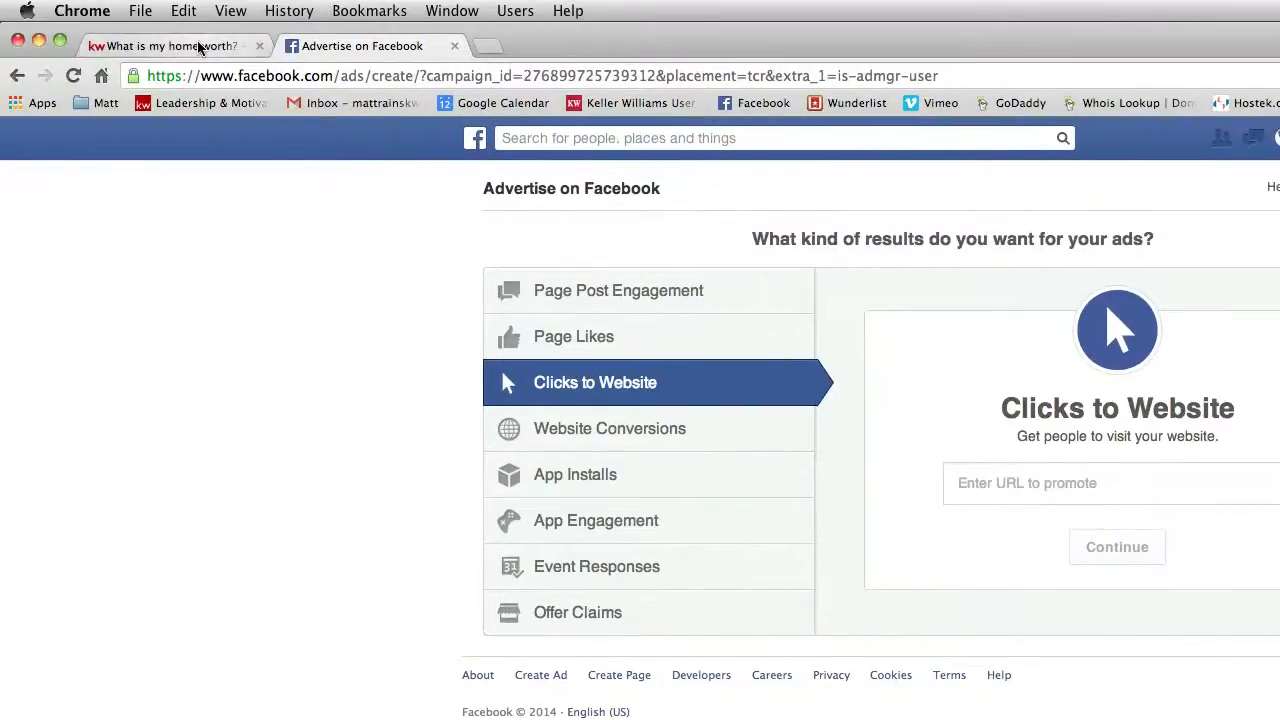
Step: Copy the web address of the searchjohnscreek.com home valuation page
{"action": "left_click", "coordinate": [197, 45]}
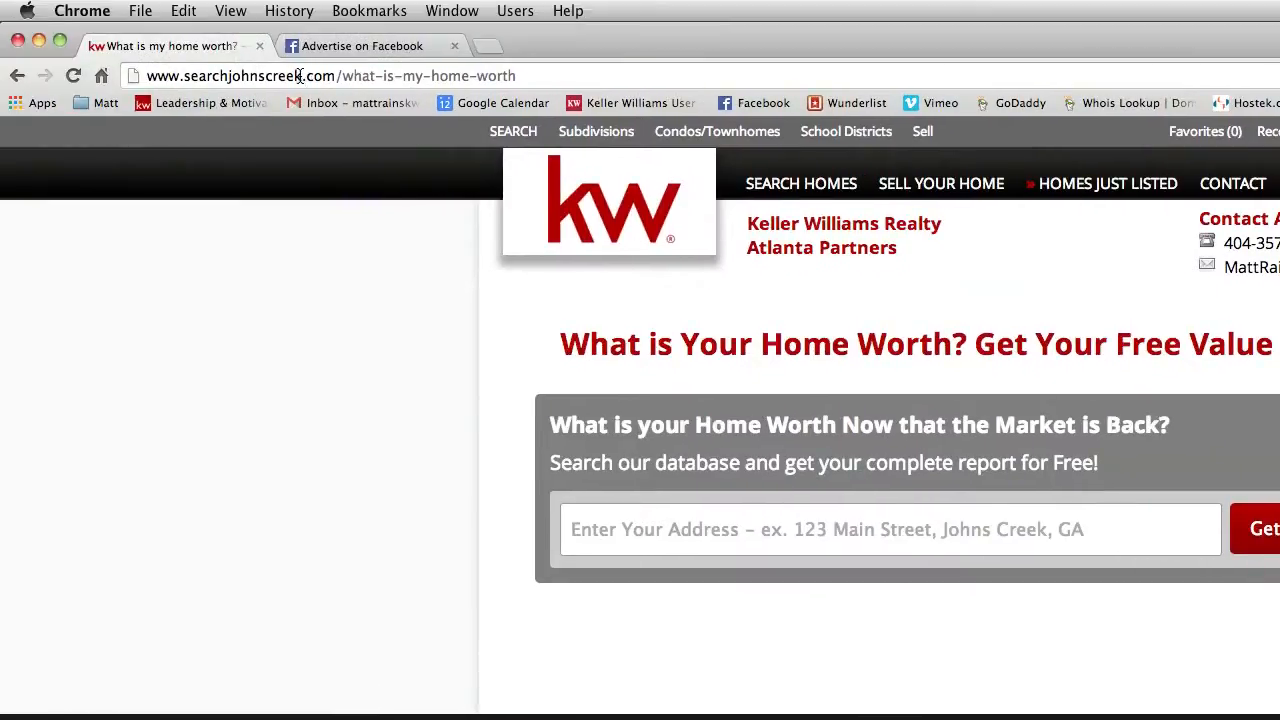
{"action": "left_click", "coordinate": [298, 76]}
{"action": "right_click", "coordinate": [300, 76]}
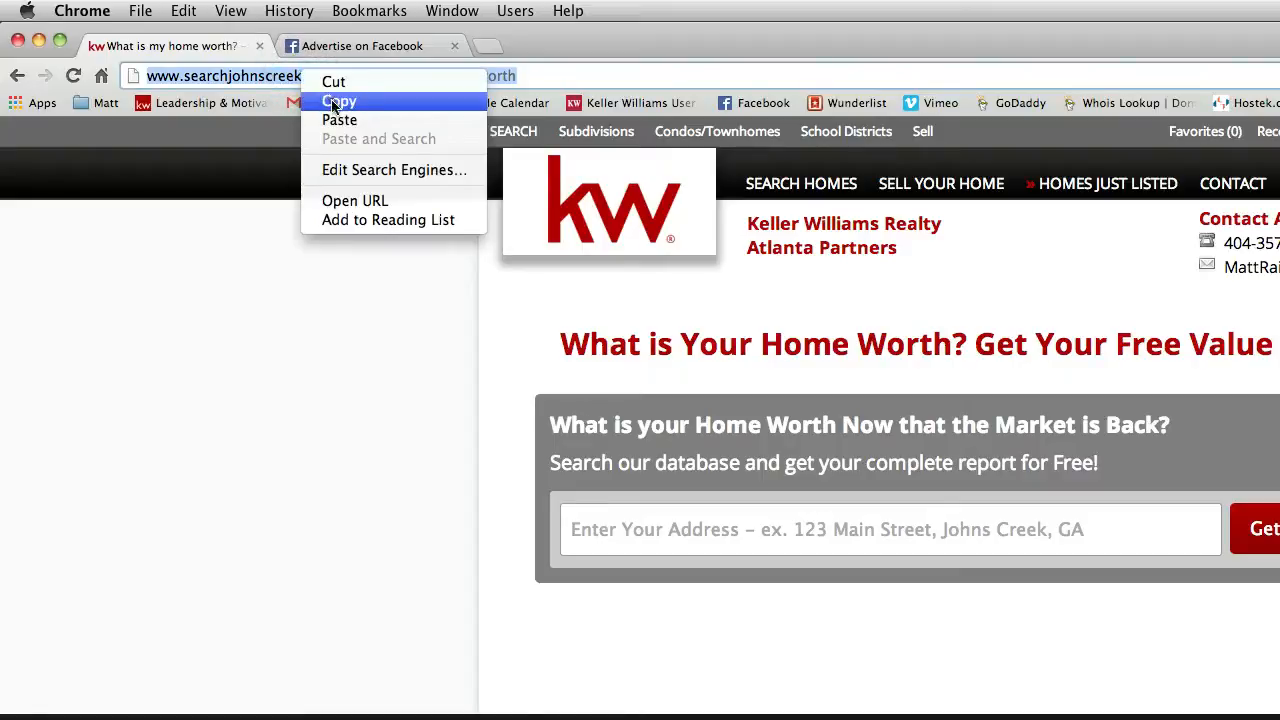
{"action": "left_click", "coordinate": [336, 101]}
{"action": "right_click", "coordinate": [303, 76]}
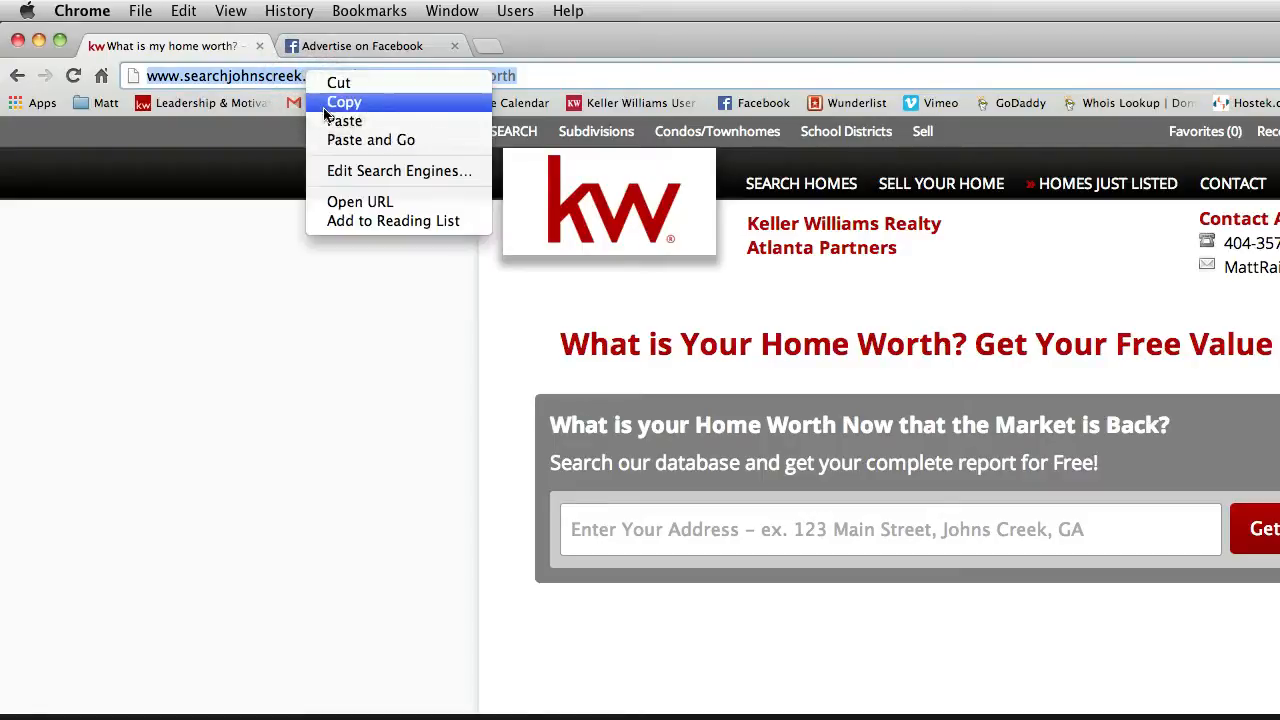
{"action": "left_click", "coordinate": [337, 98]}
Step: Paste the copied page address into the Facebook ad as the URL to promote and continue to the ad setup
{"action": "left_click", "coordinate": [352, 45]}
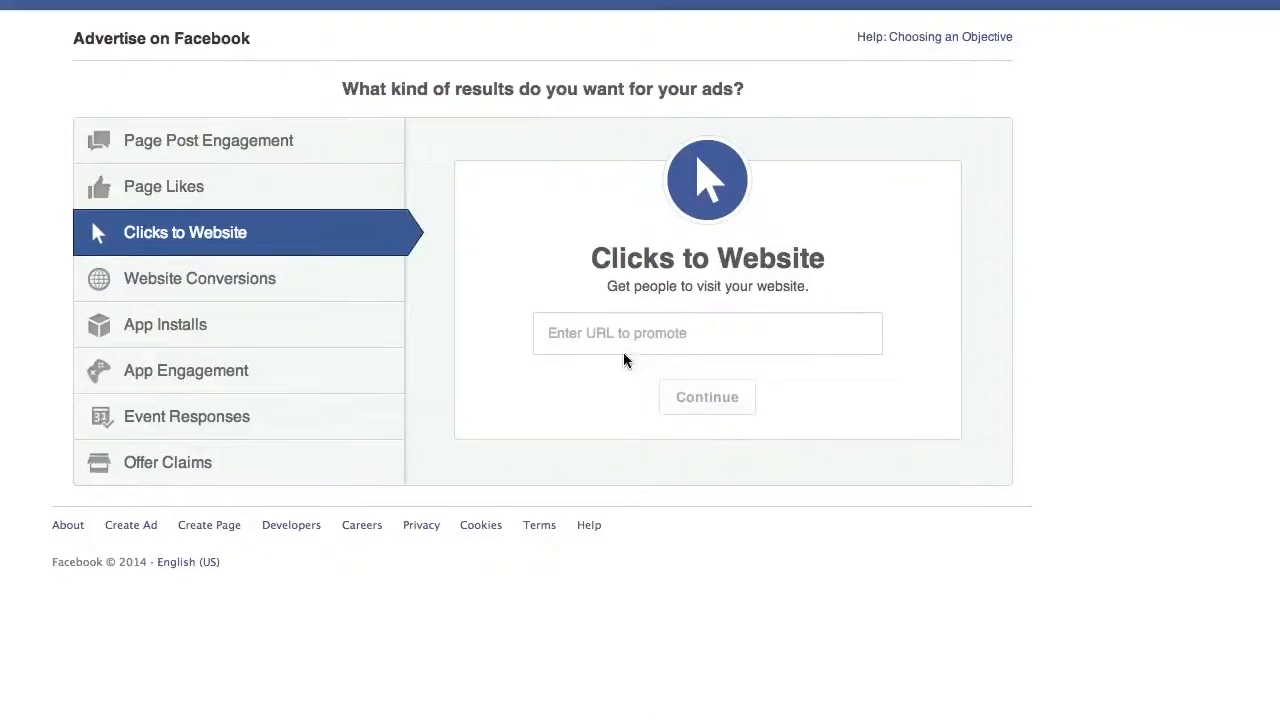
{"action": "left_click", "coordinate": [963, 485]}
{"action": "right_click", "coordinate": [999, 484]}
{"action": "left_click", "coordinate": [681, 457]}
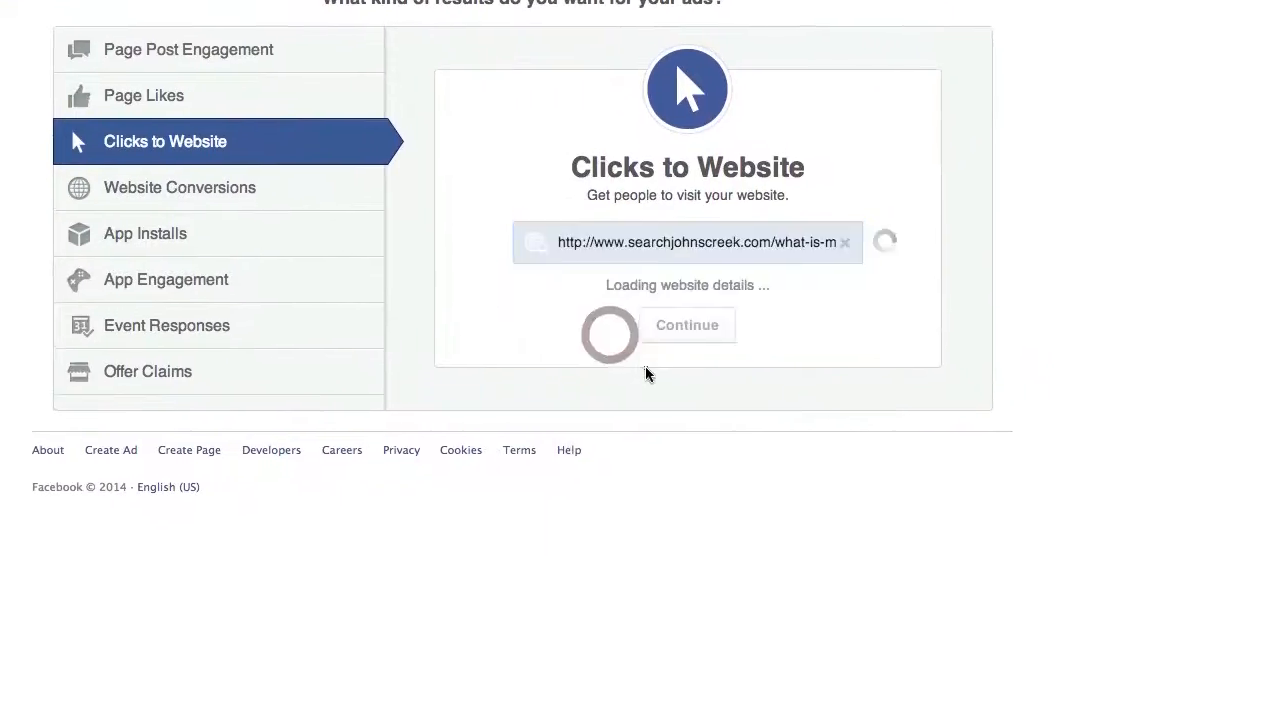
{"action": "left_click", "coordinate": [670, 325]}
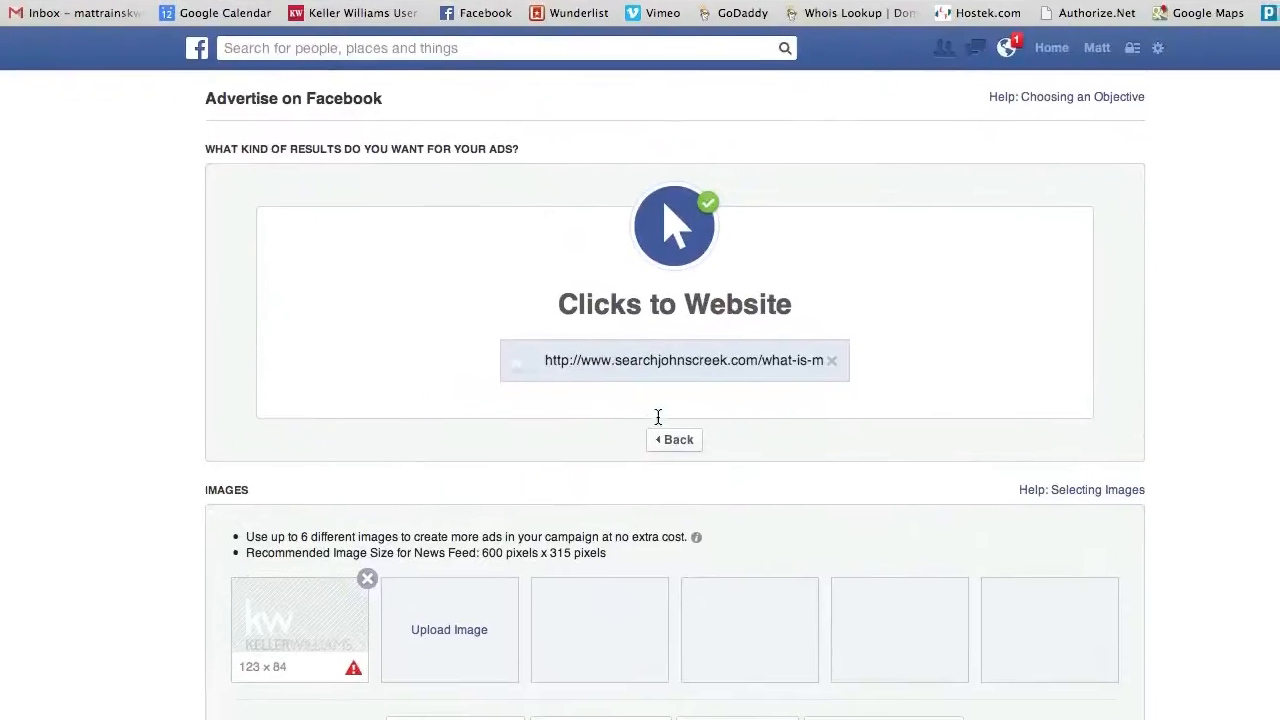
Step: Remove the Keller Williams logo from the ad's images
{"action": "scroll", "coordinate": [623, 370], "scroll_direction": "down", "scroll_amount": 5}
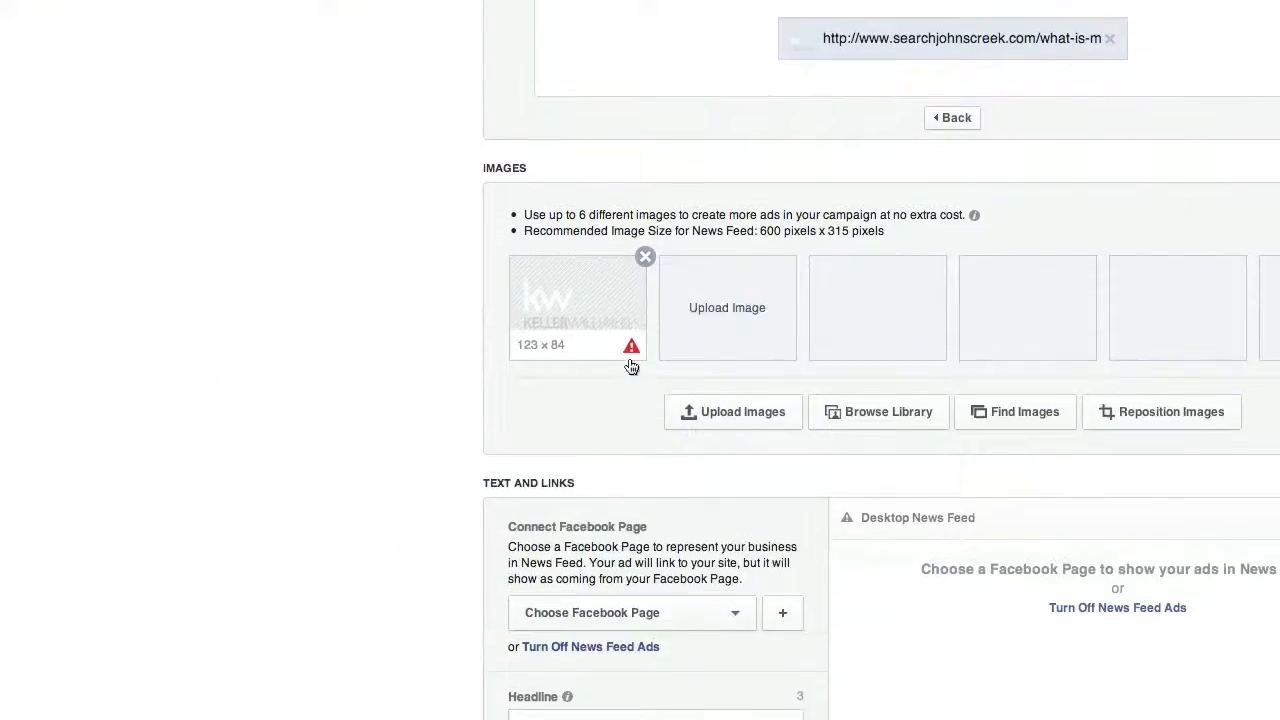
{"action": "scroll", "coordinate": [590, 320], "scroll_direction": "down", "scroll_amount": 2}
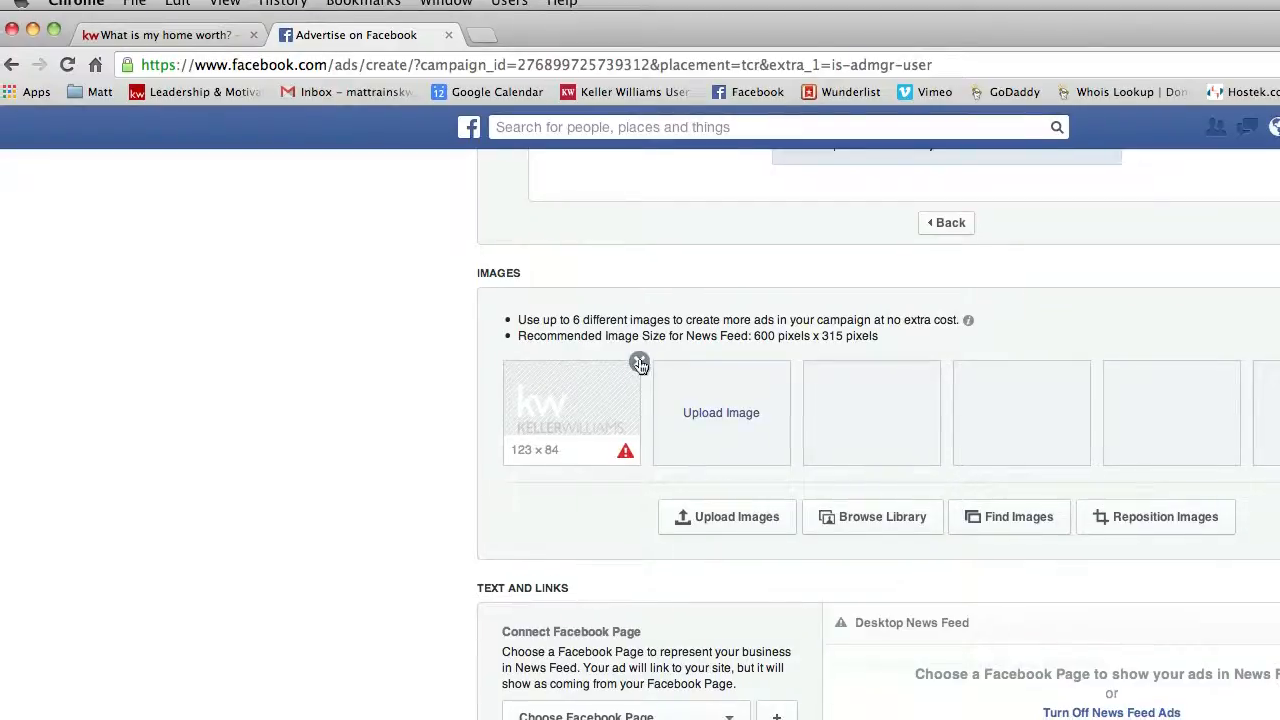
{"action": "left_click", "coordinate": [639, 363]}
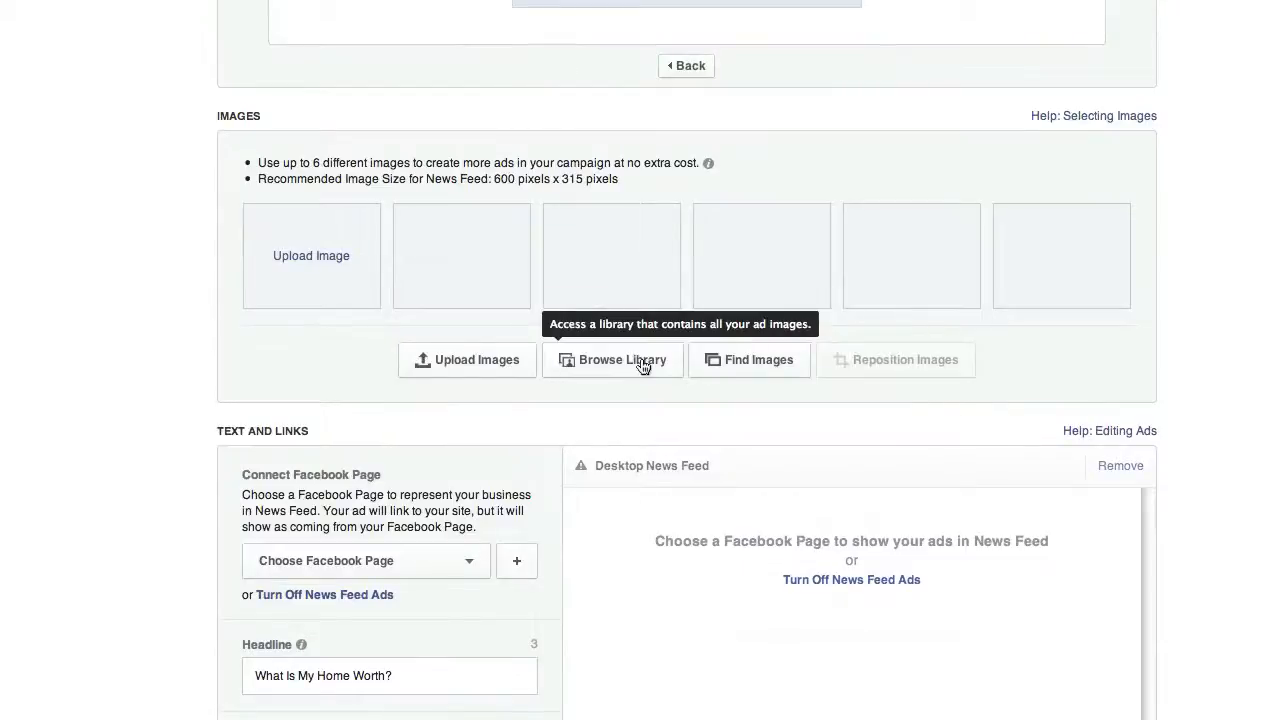
Step: Upload "Screen shot 2014-03-10 at 2.30.40 PM" from the Desktop as the ad's image
{"action": "left_click", "coordinate": [318, 257]}
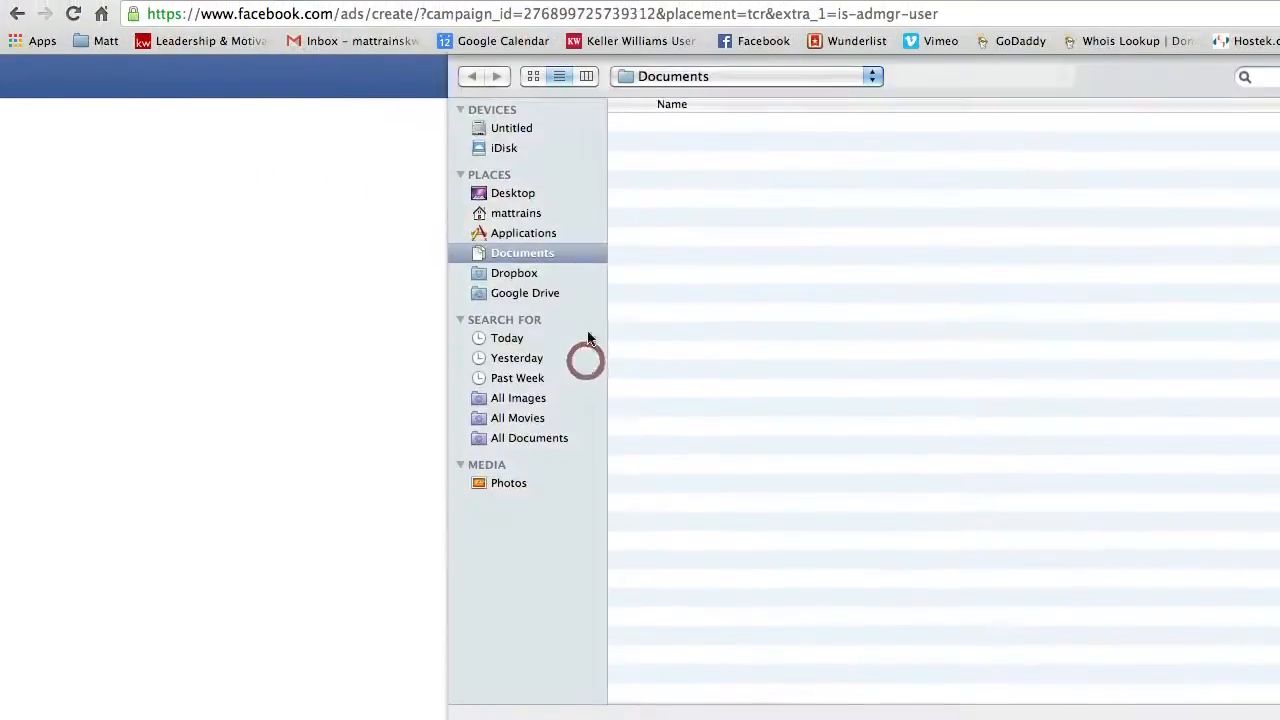
{"action": "left_click", "coordinate": [513, 192]}
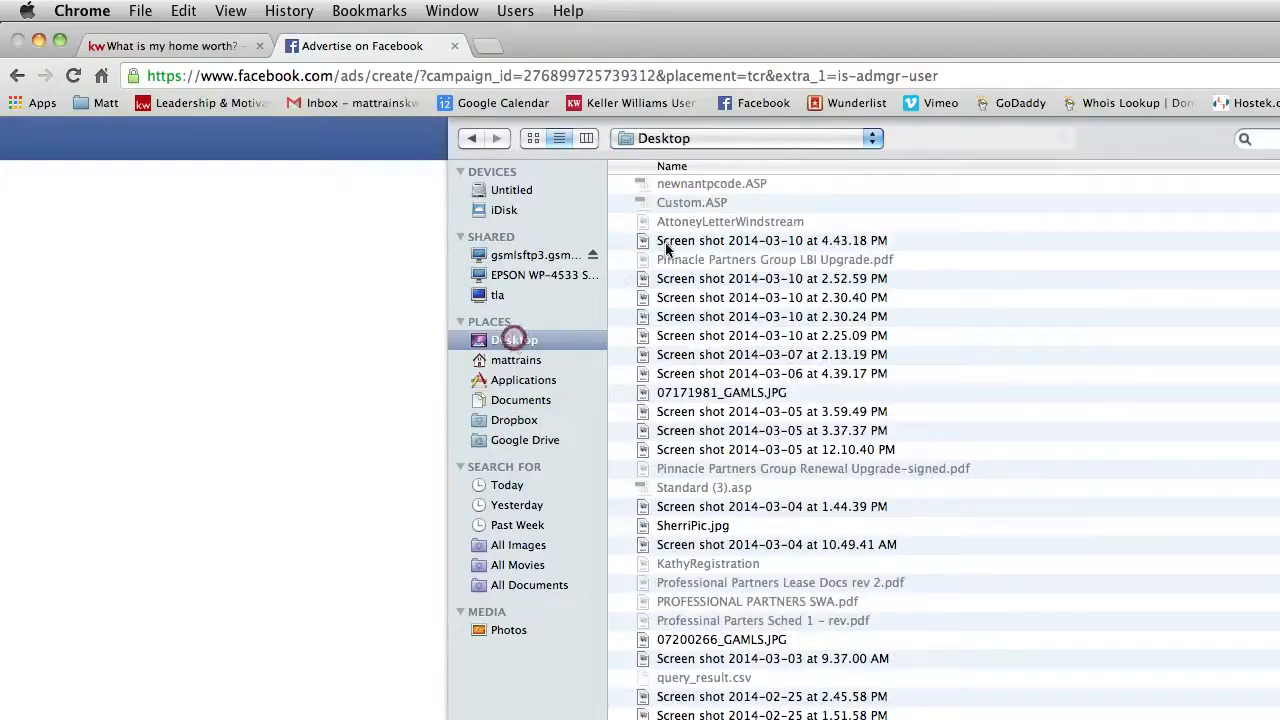
{"action": "left_click", "coordinate": [690, 280]}
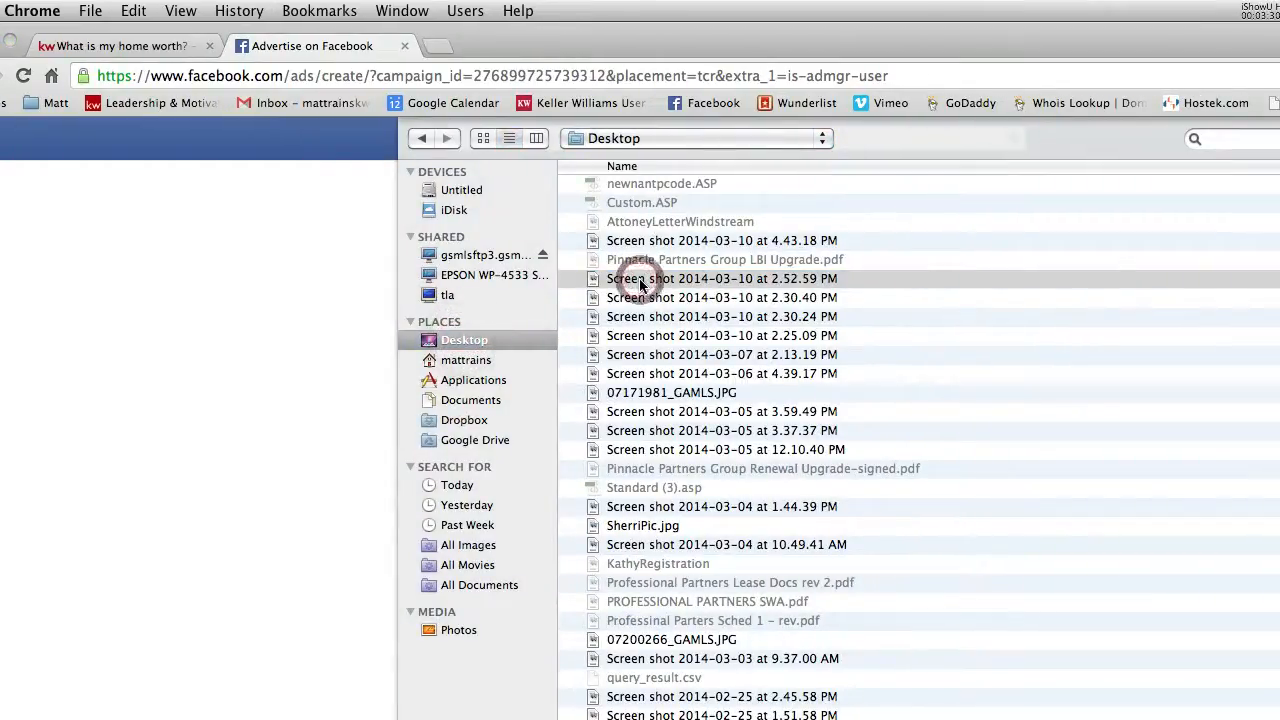
{"action": "key", "text": "Down"}
{"action": "key", "text": "Down"}
{"action": "key", "text": "Down"}
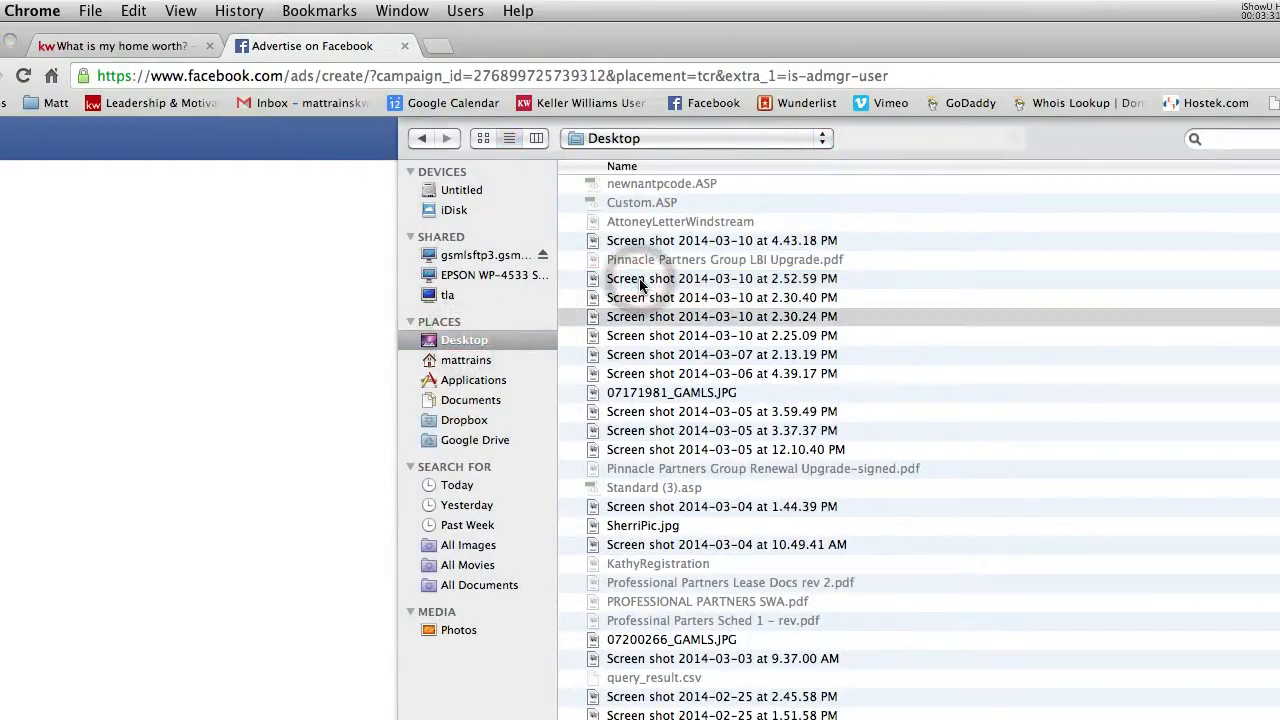
{"action": "key", "text": "Down"}
{"action": "key", "text": "Up"}
{"action": "key", "text": "Up"}
{"action": "key", "text": "Up"}
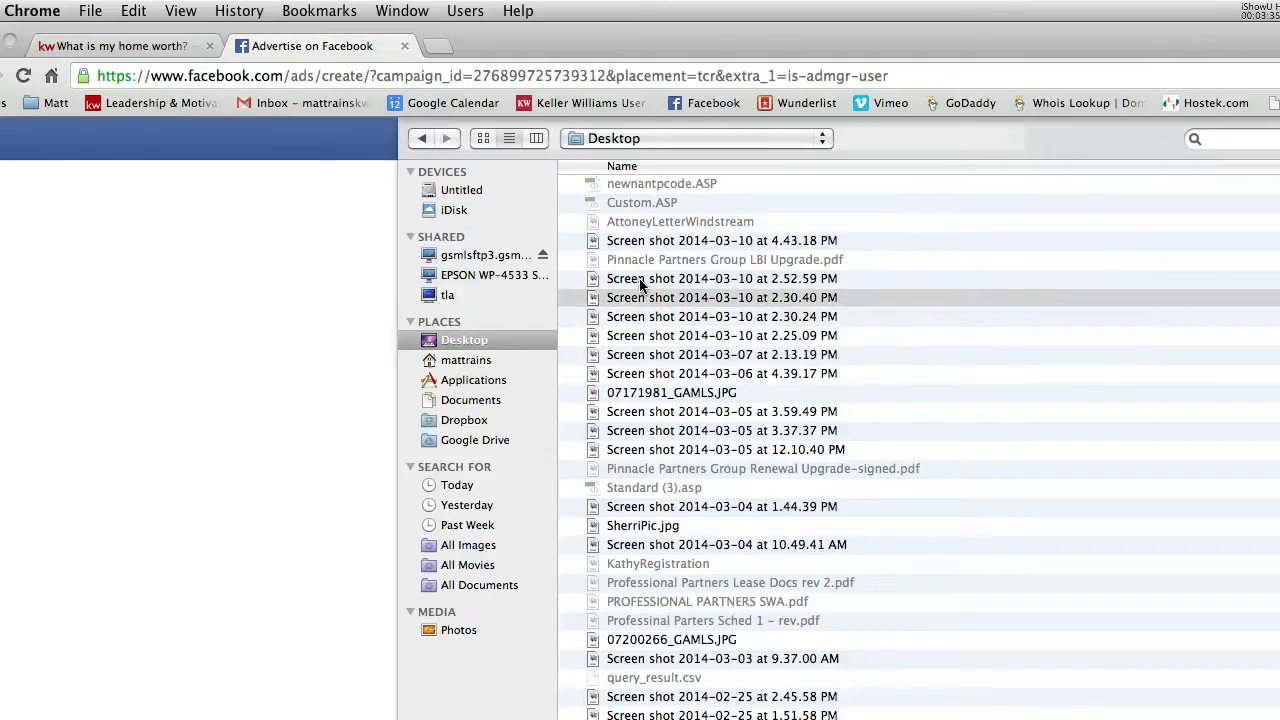
{"action": "key", "text": "space"}
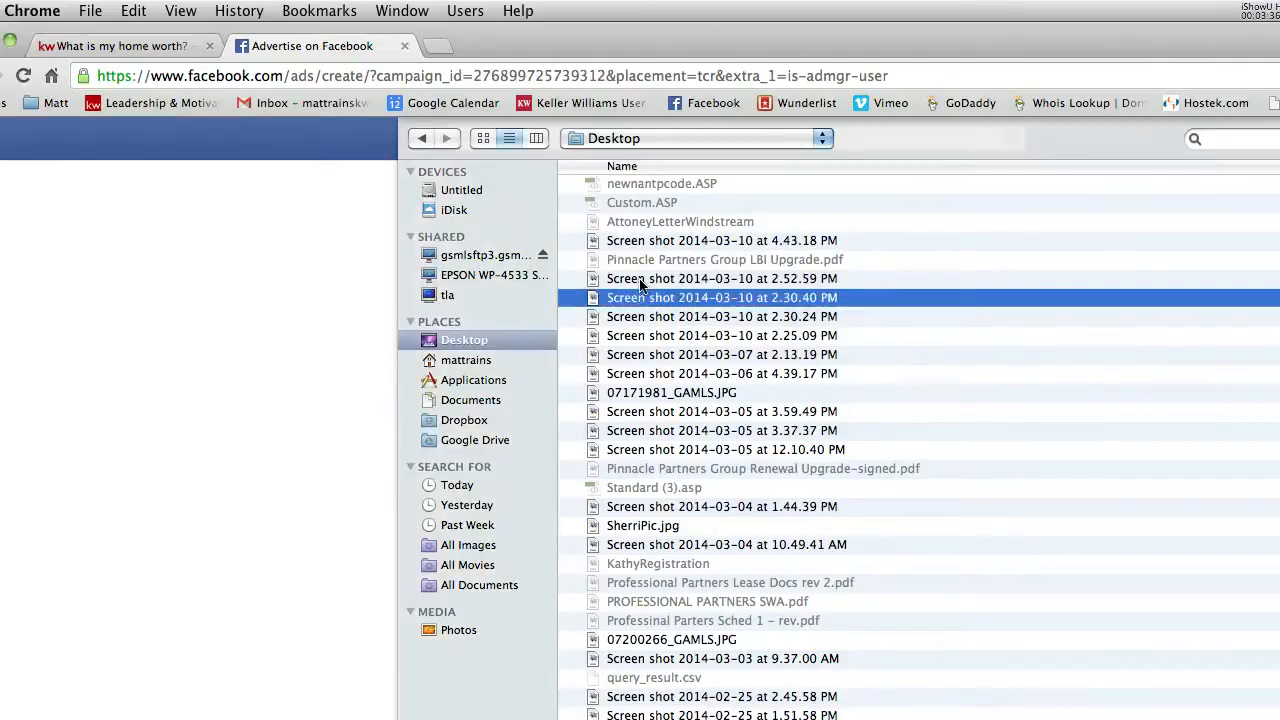
{"action": "key", "text": "Return"}
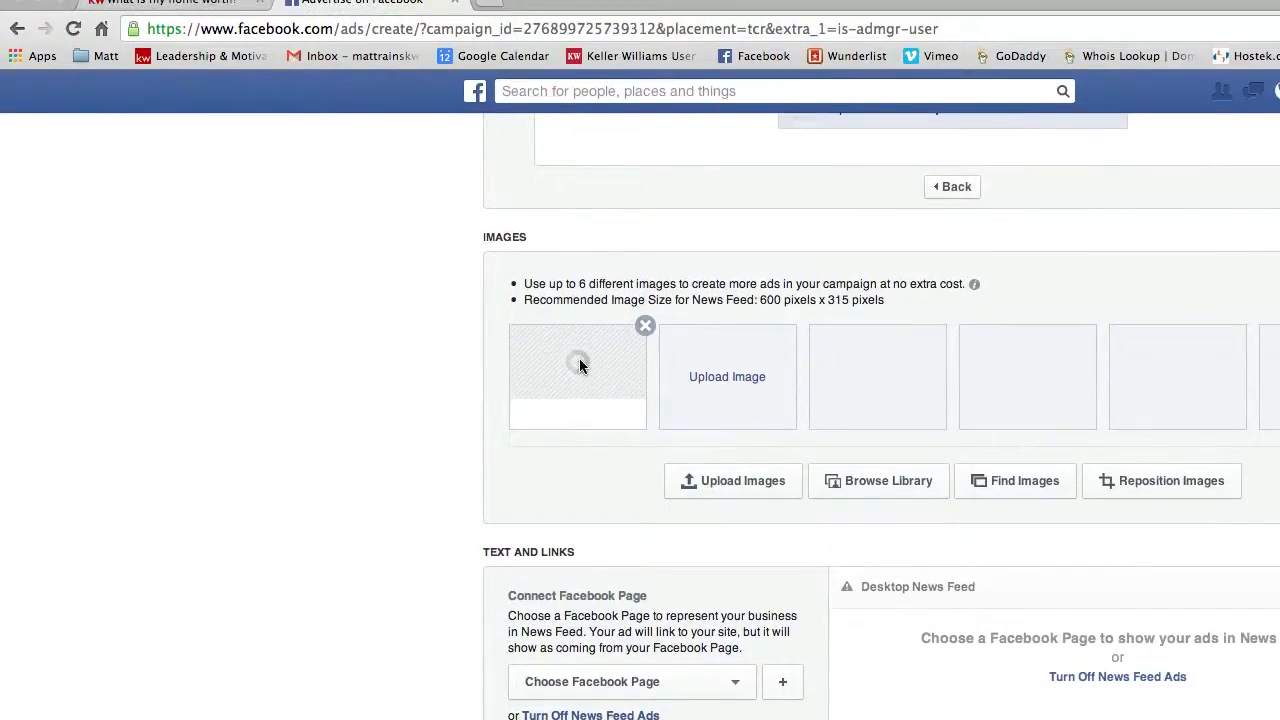
Step: Connect the ad to the Facebook Page "The Rains Team | Keller Williams Realty | Atlanta Partners"
{"action": "scroll", "coordinate": [591, 385], "scroll_direction": "down", "scroll_amount": 1}
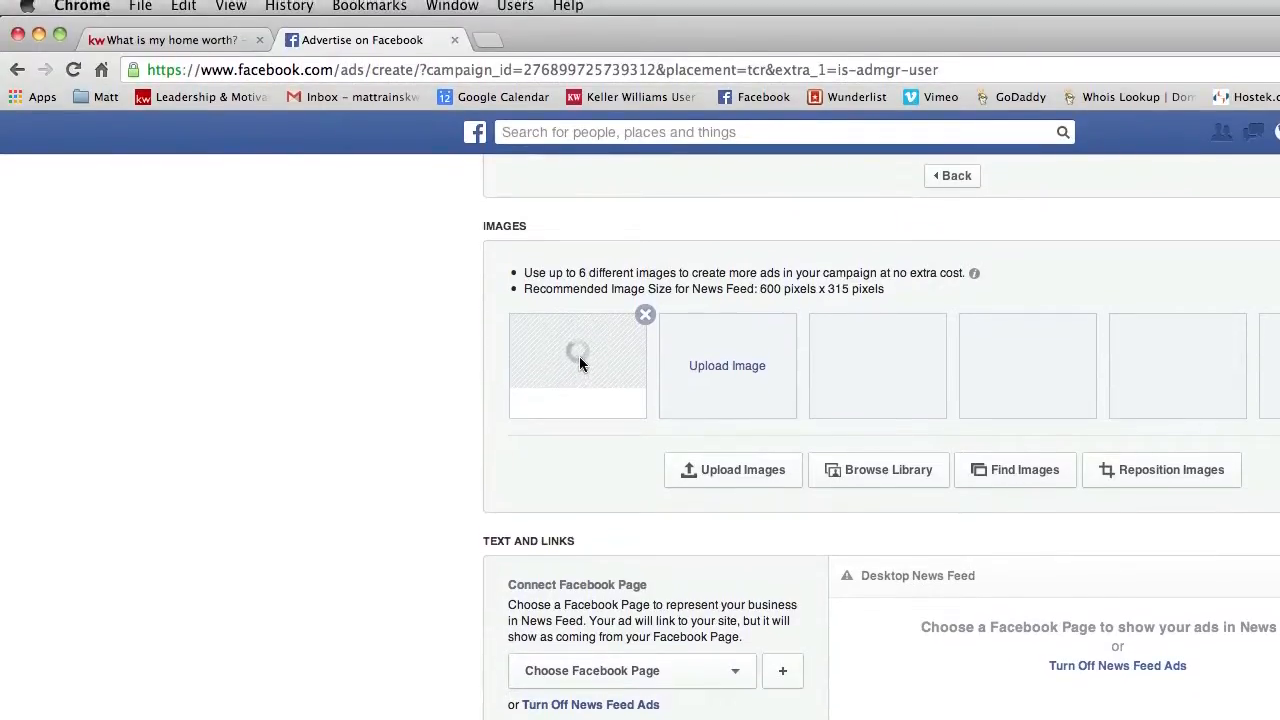
{"action": "scroll", "coordinate": [580, 357], "scroll_direction": "down", "scroll_amount": 5}
{"action": "scroll", "coordinate": [641, 367], "scroll_direction": "down", "scroll_amount": 1}
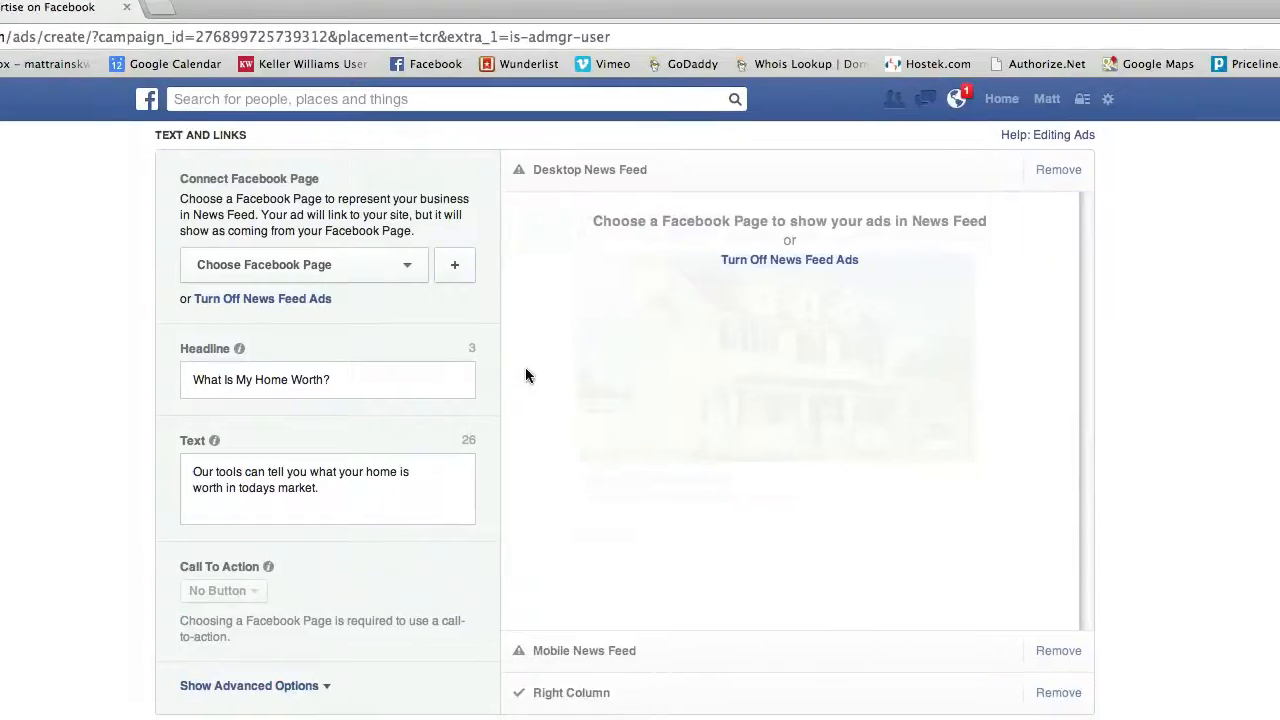
{"action": "scroll", "coordinate": [527, 375], "scroll_direction": "up", "scroll_amount": 3}
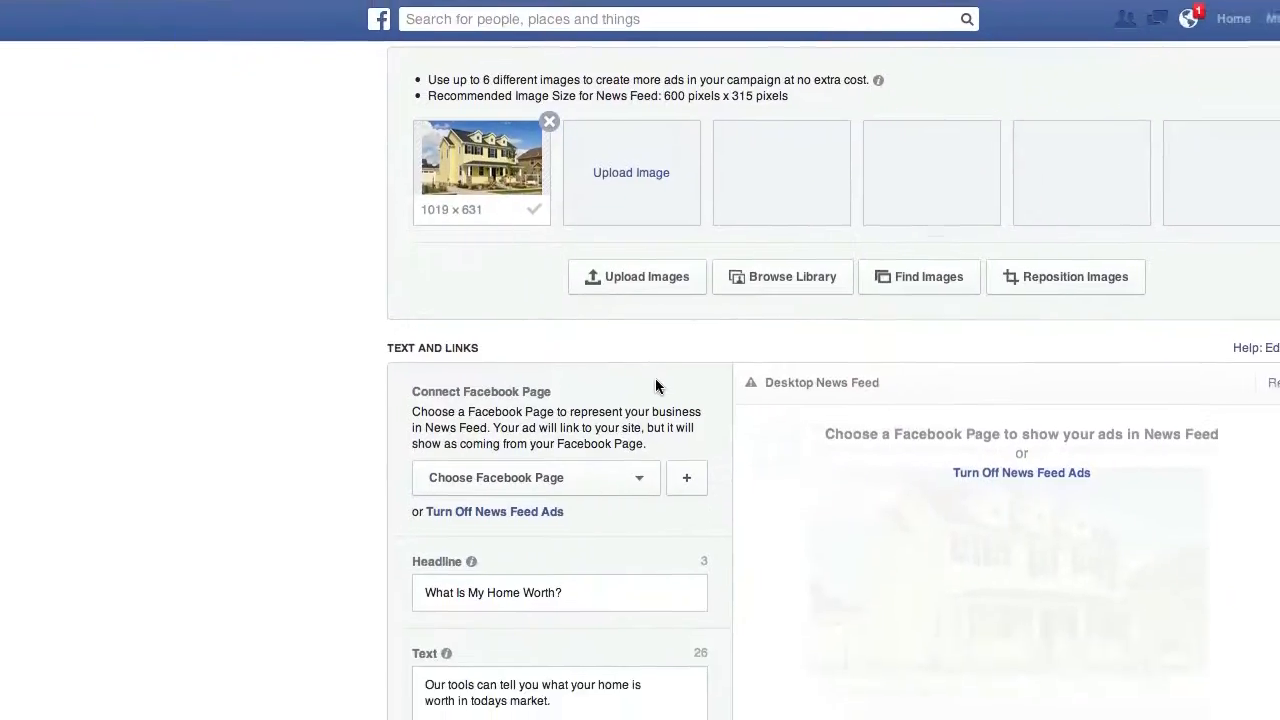
{"action": "scroll", "coordinate": [650, 380], "scroll_direction": "down", "scroll_amount": 3}
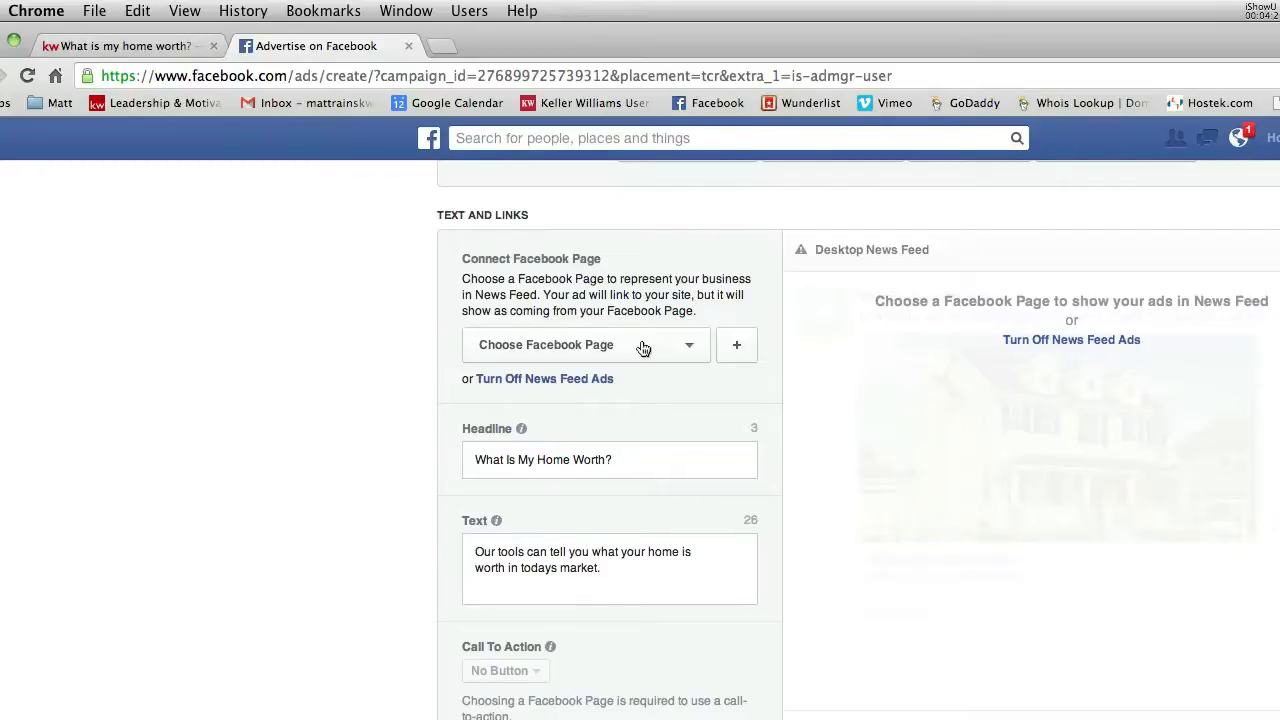
{"action": "left_click", "coordinate": [643, 347]}
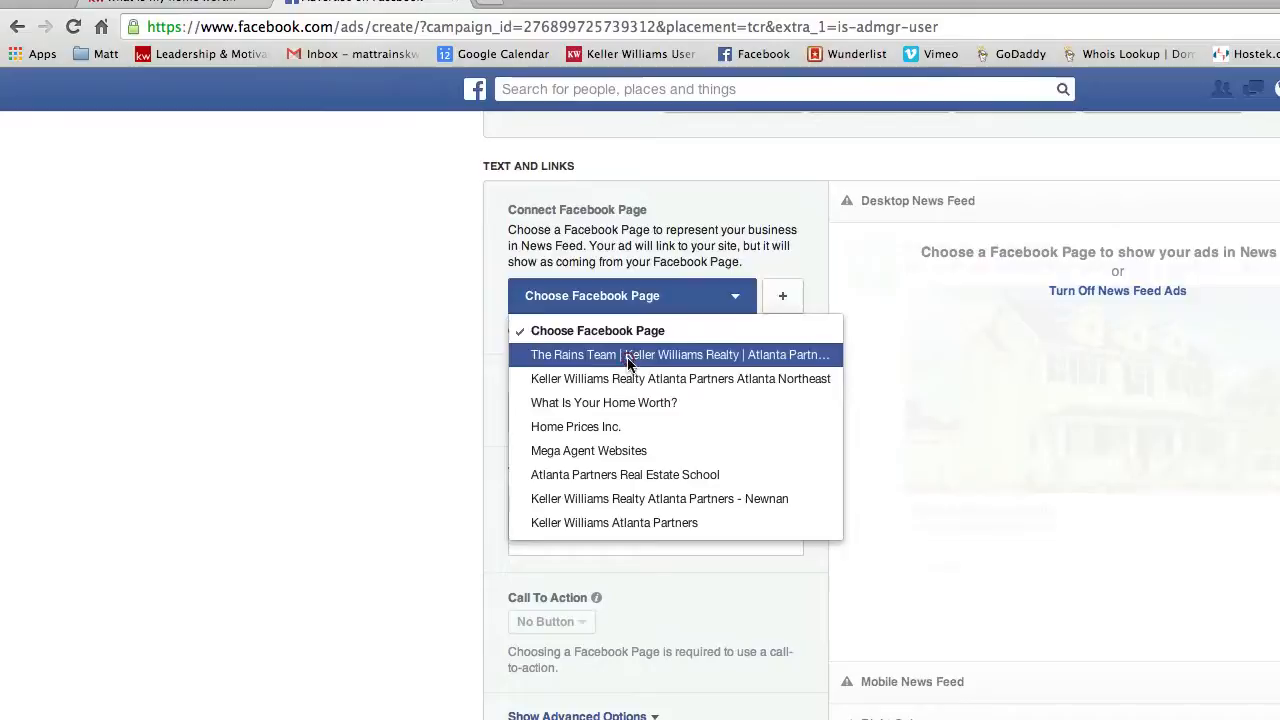
{"action": "left_click", "coordinate": [629, 364]}
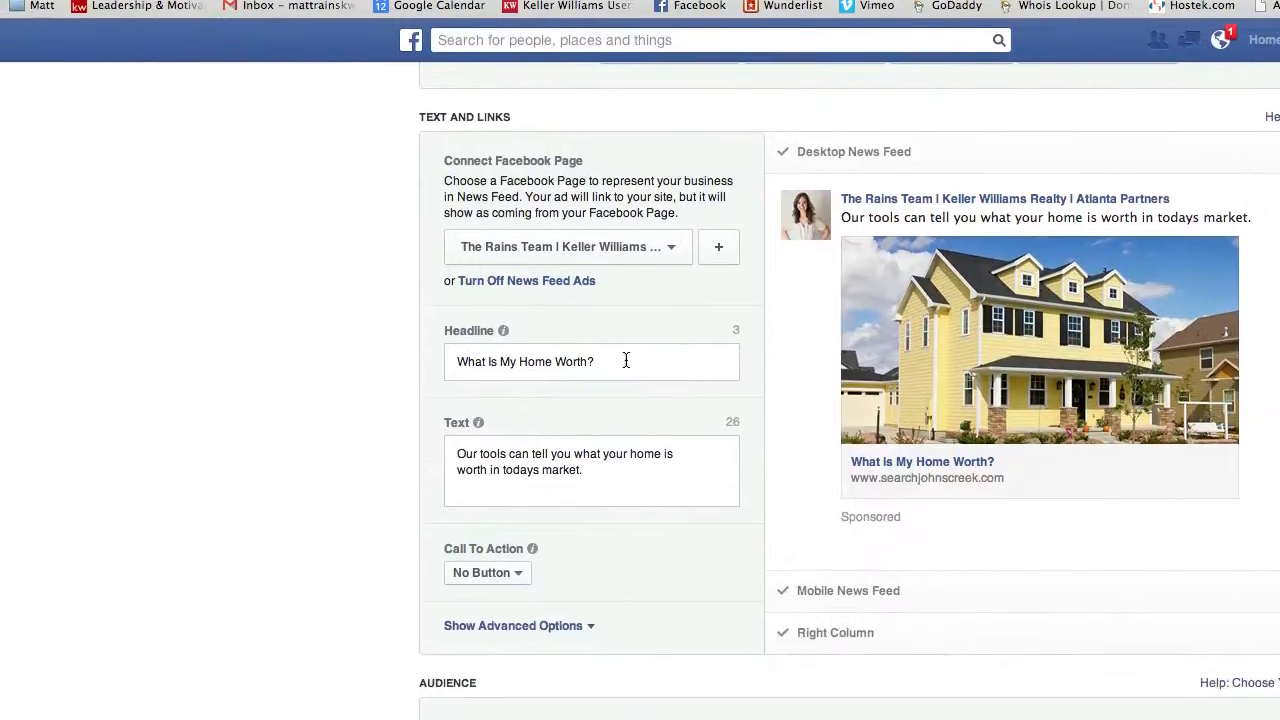
Step: Change the ad headline to "What Is Your Home Worth?"
{"action": "left_click", "coordinate": [405, 460]}
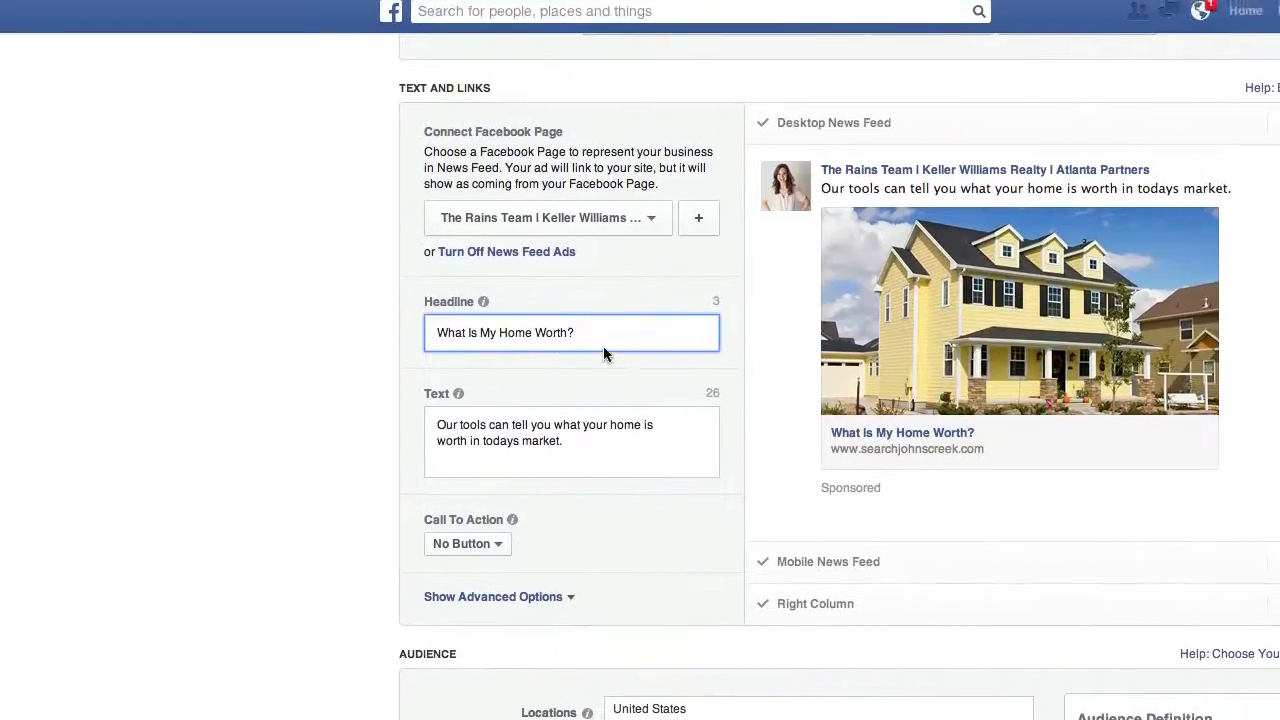
{"action": "double_click", "coordinate": [572, 360]}
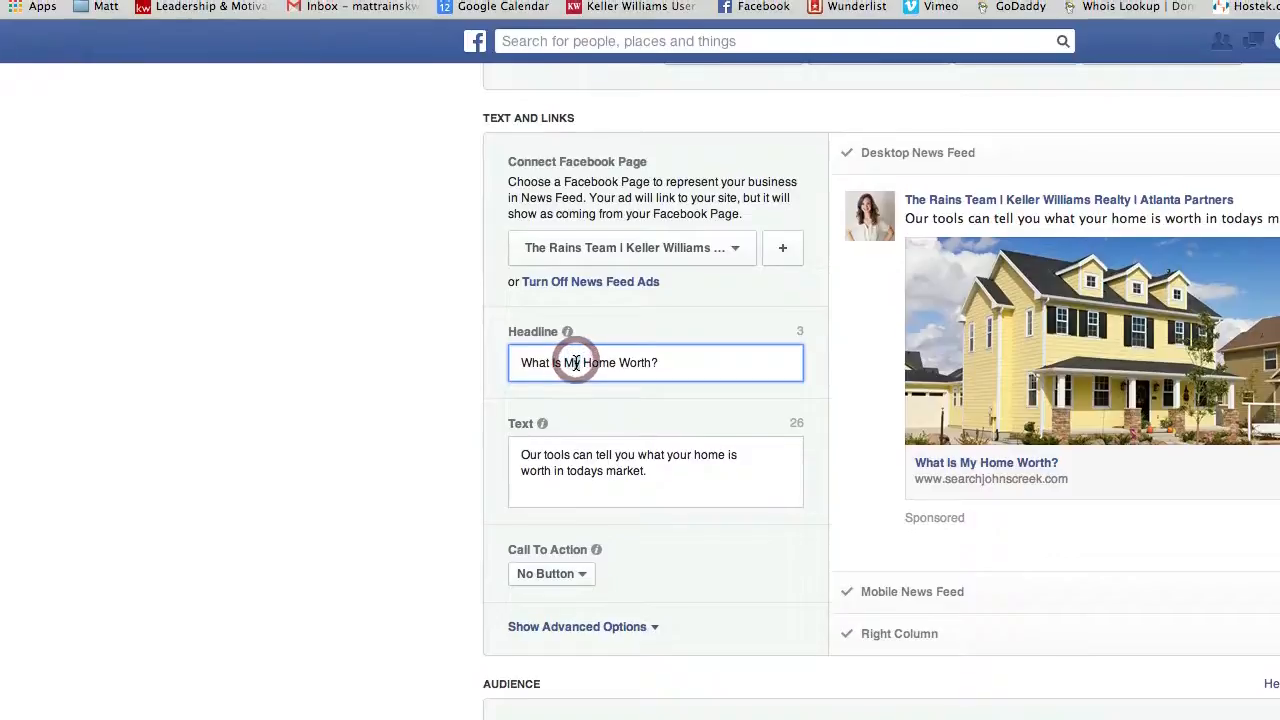
{"action": "type", "text": "Your"}
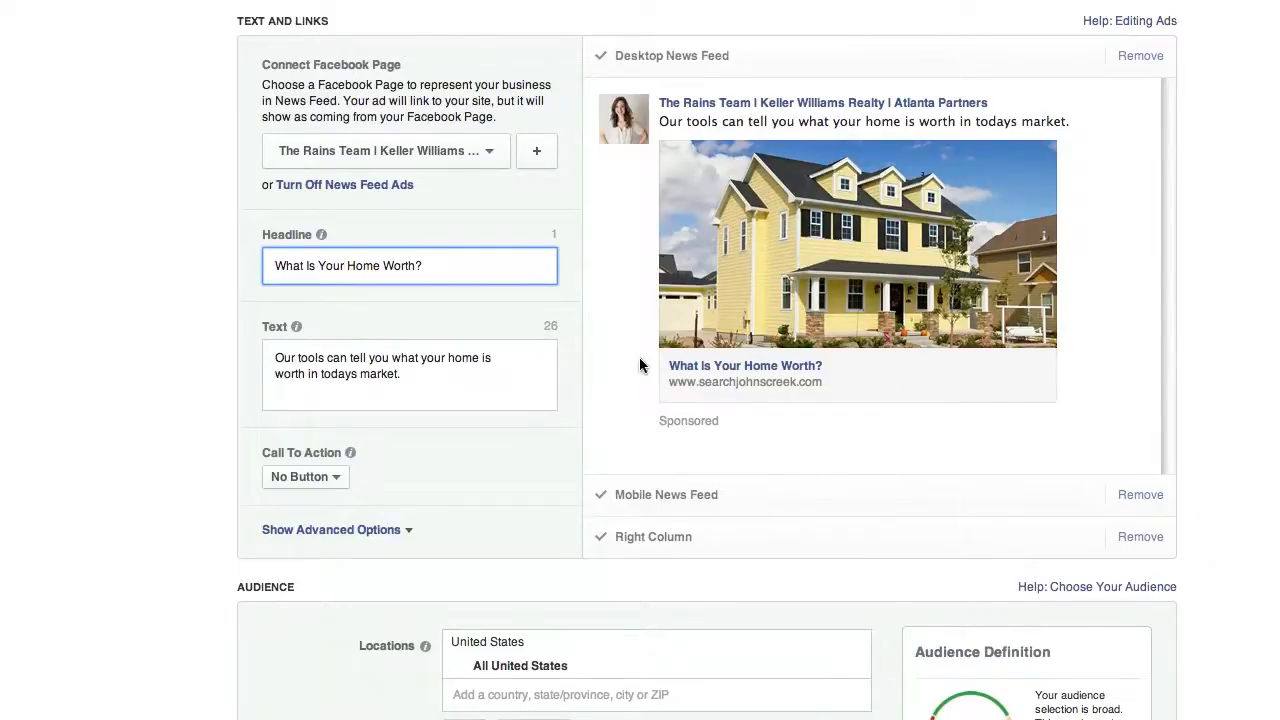
Step: Replace the ad text with "What is your home worth? Search our database for a Free Home Value Report."
{"action": "left_click", "coordinate": [274, 357]}
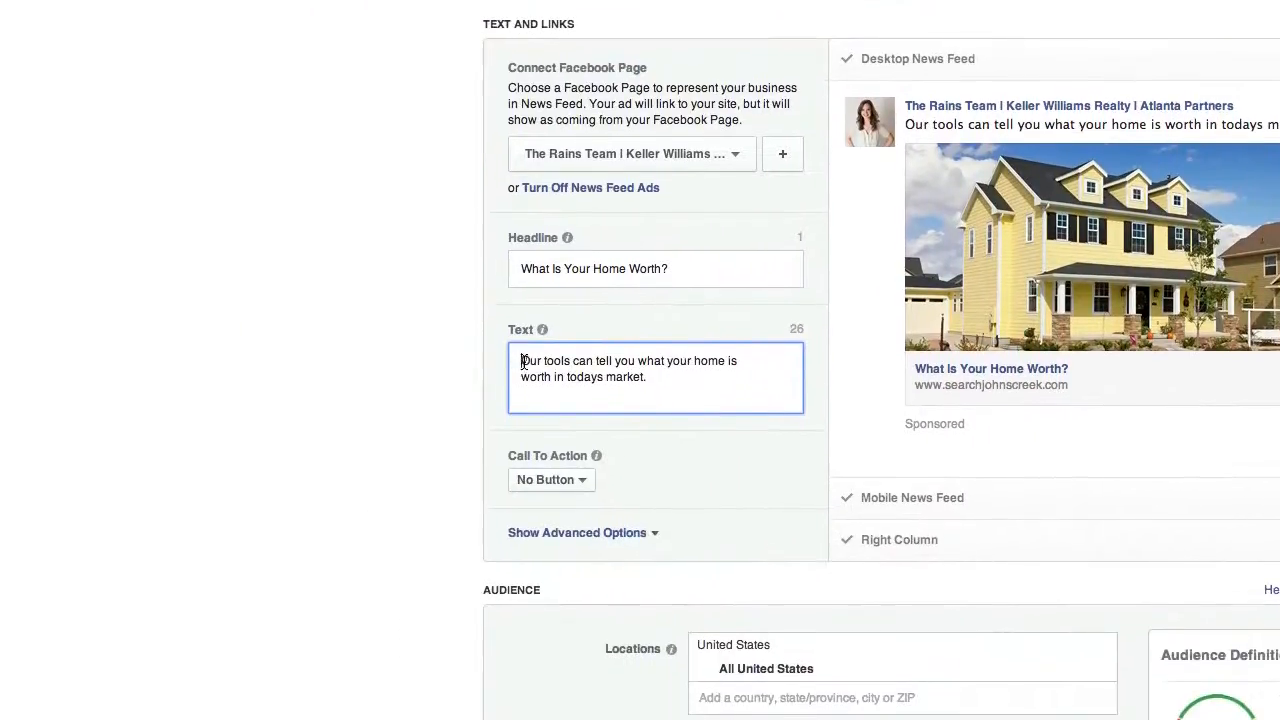
{"action": "left_click_drag", "start_coordinate": [242, 551], "coordinate": [422, 575]}
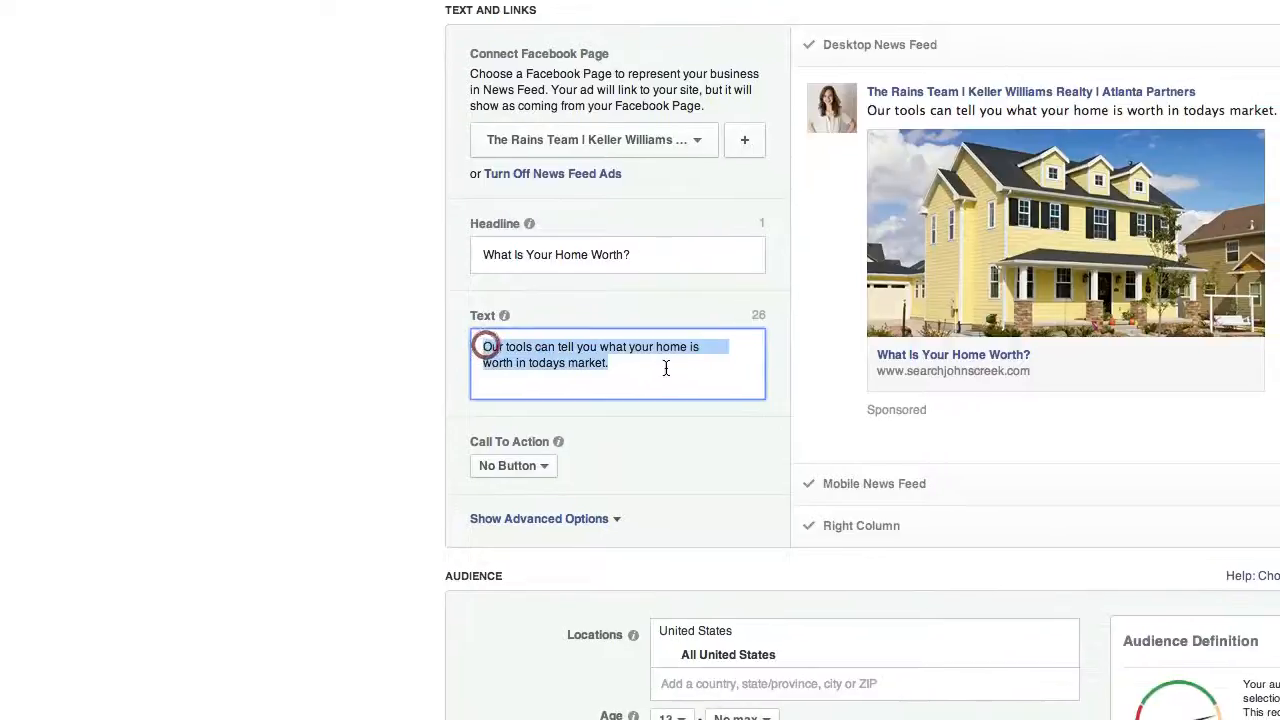
{"action": "type", "text": "What is your"}
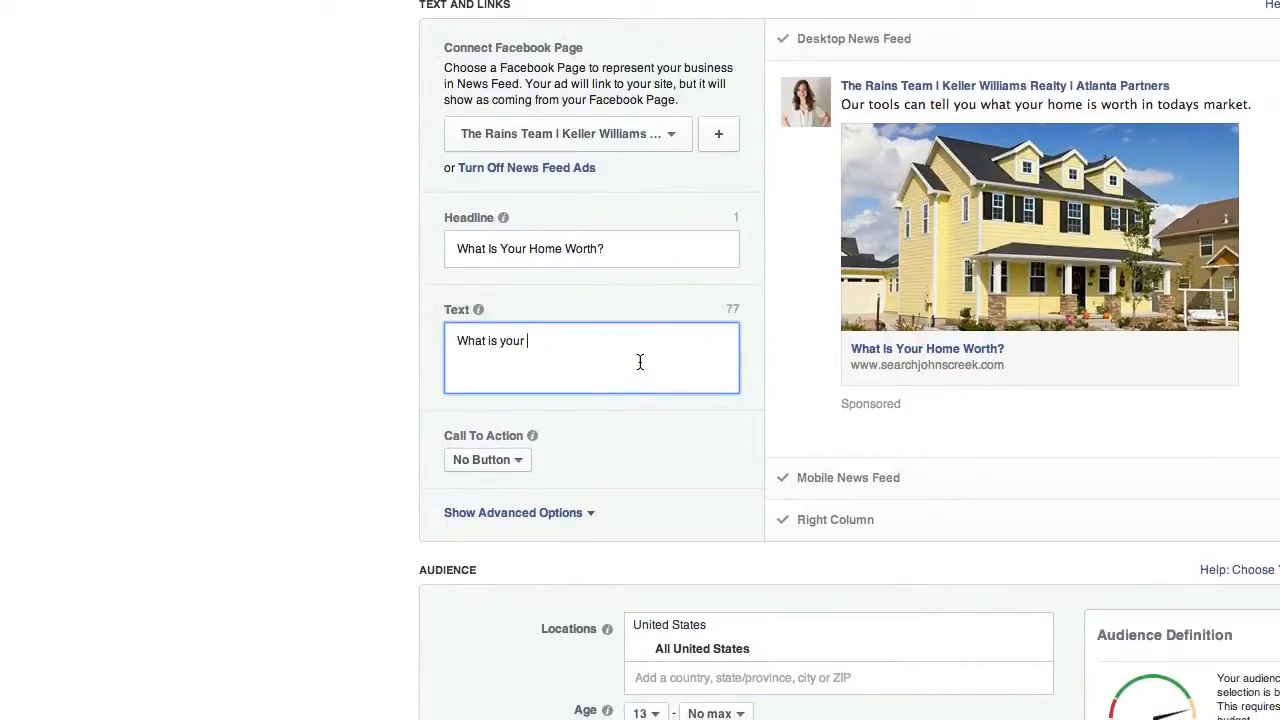
{"action": "type", "text": " home worth? Search our free"}
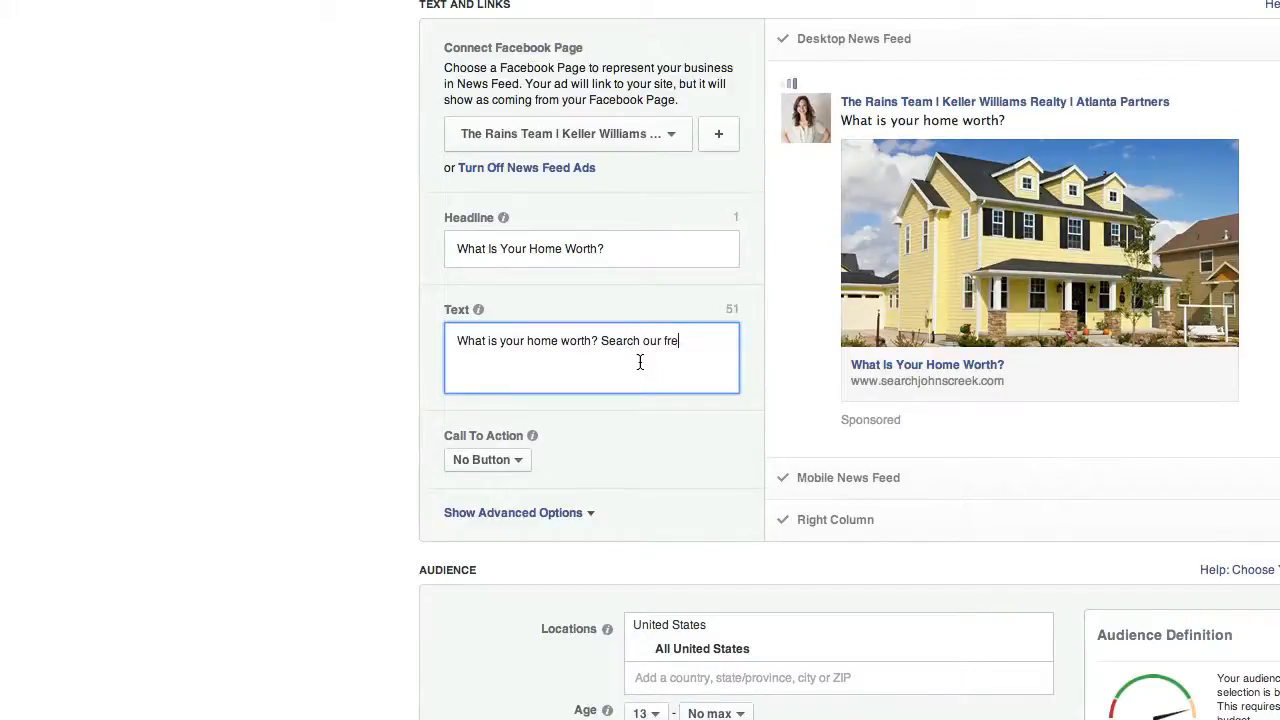
{"action": "key", "text": "BackSpace"}
{"action": "key", "text": "BackSpace"}
{"action": "key", "text": "BackSpace"}
{"action": "key", "text": "BackSpace"}
{"action": "type", "text": "databas"}
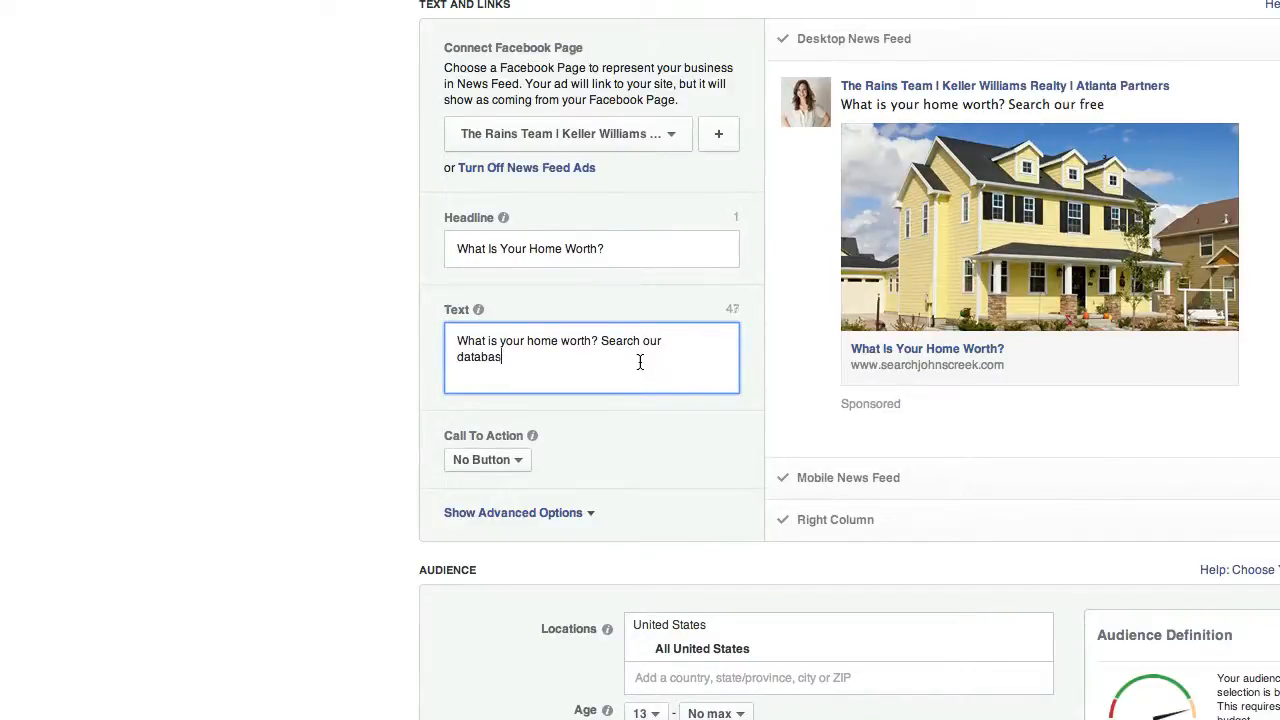
{"action": "type", "text": "e for a Fr"}
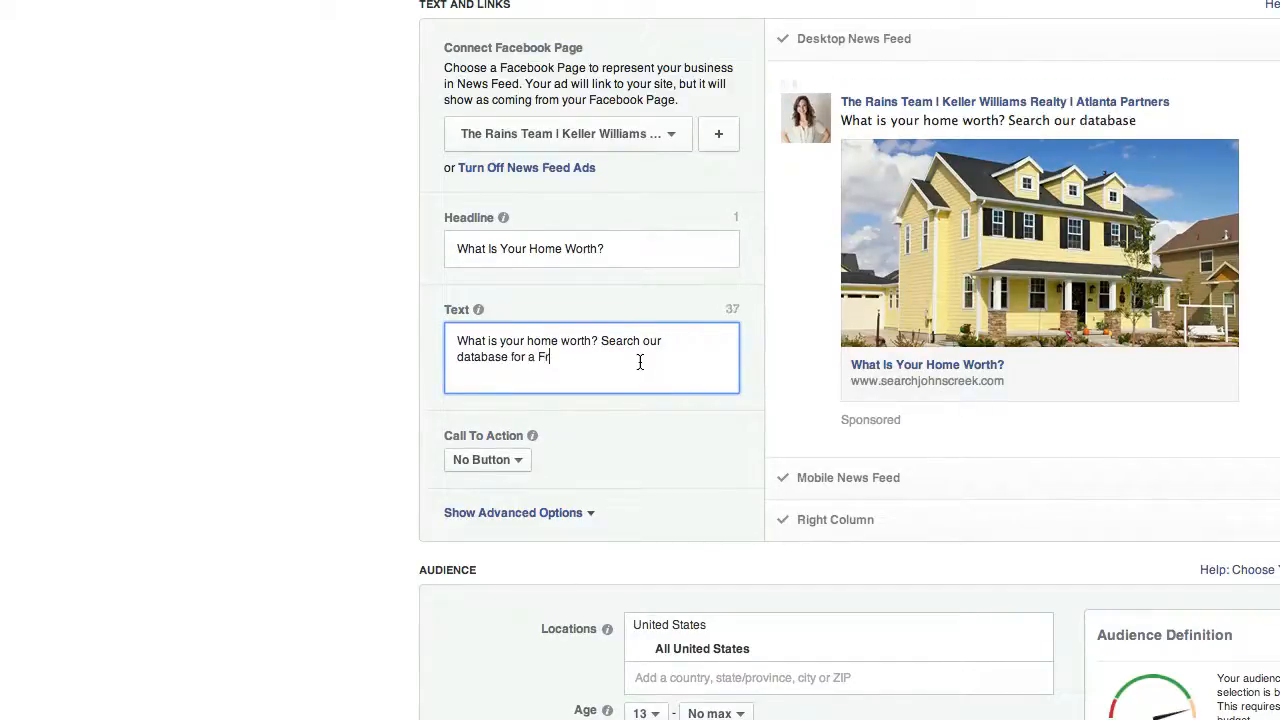
{"action": "type", "text": "ee Home Value Report"}
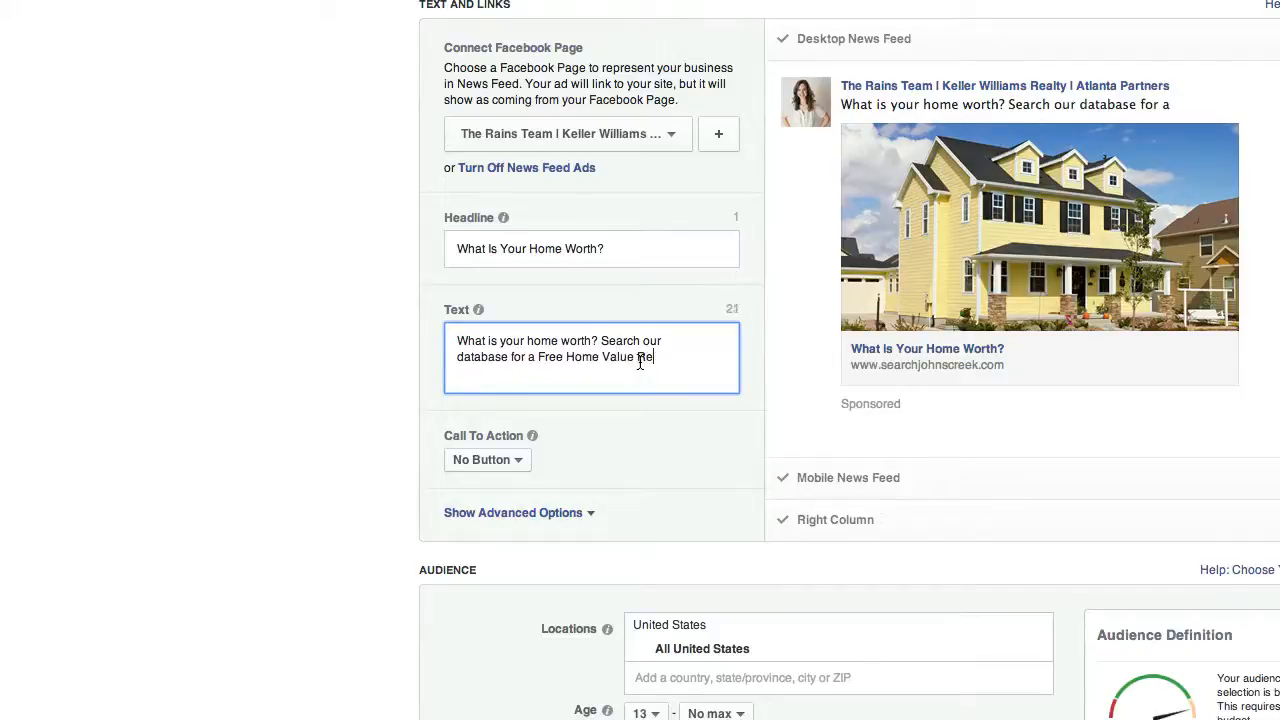
{"action": "type", "text": "."}
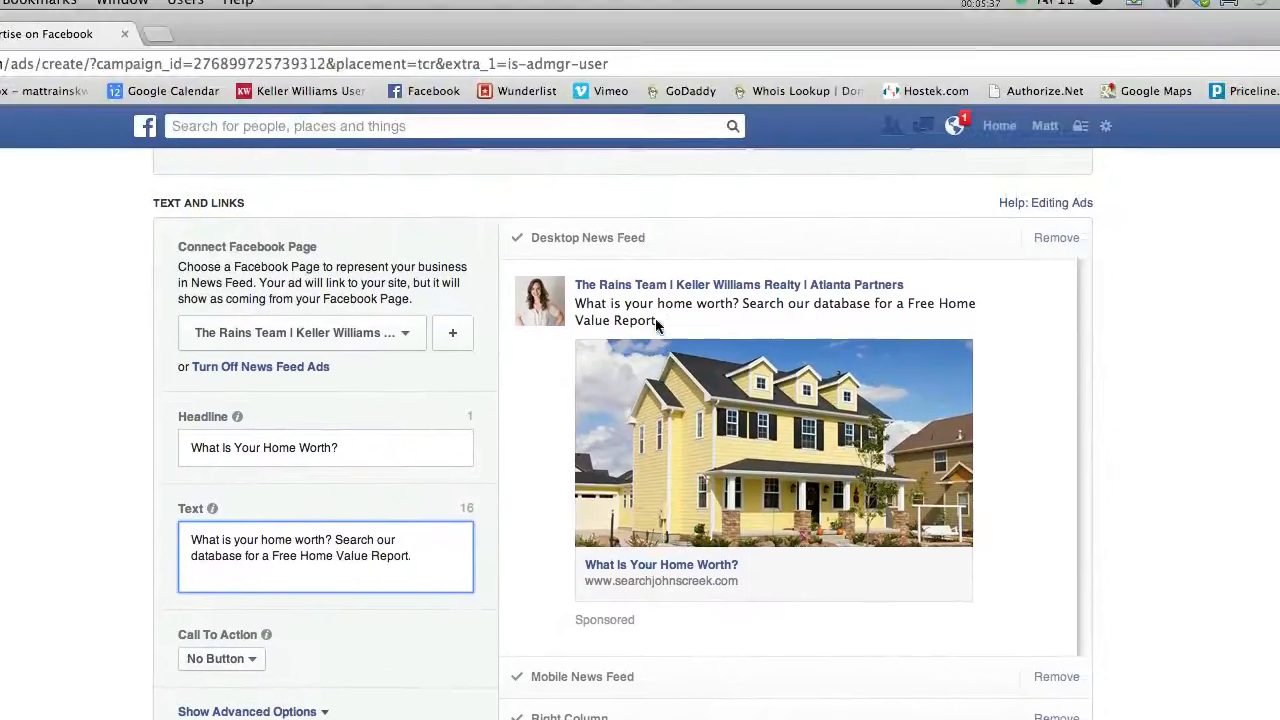
Step: Set the ad's call to action to Learn More
{"action": "scroll", "coordinate": [458, 475], "scroll_direction": "down", "scroll_amount": 2}
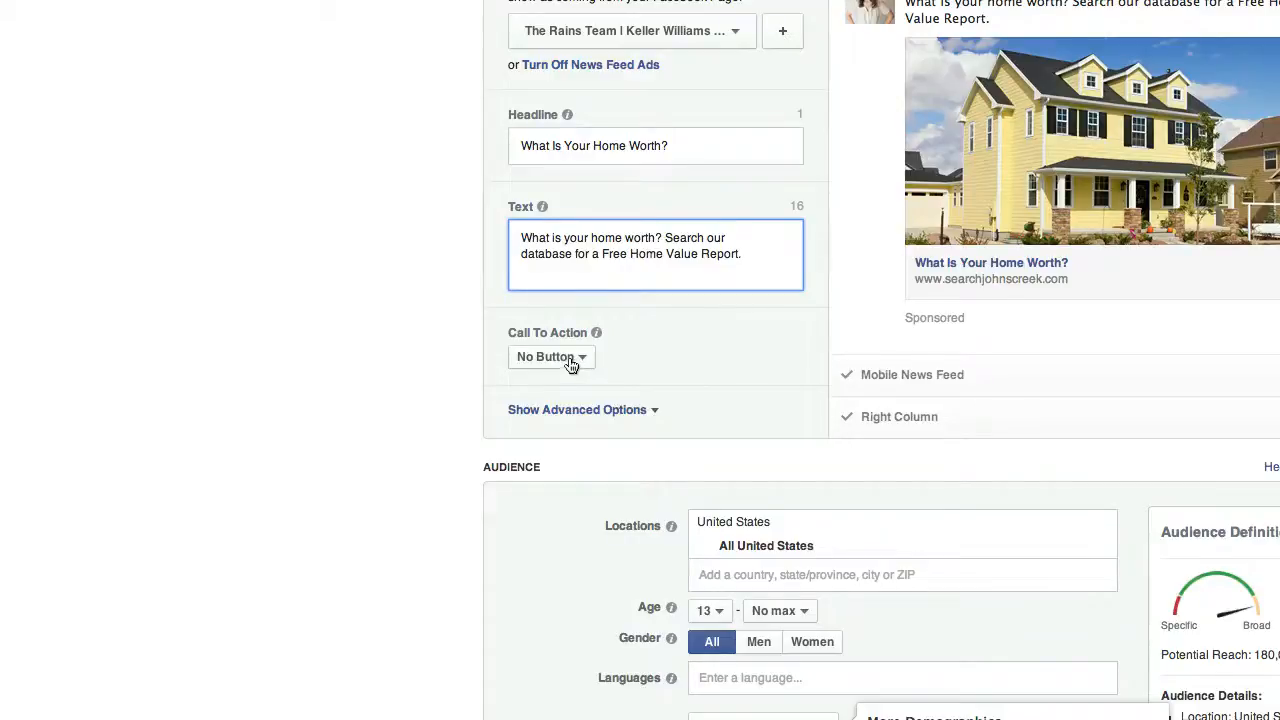
{"action": "left_click", "coordinate": [571, 366]}
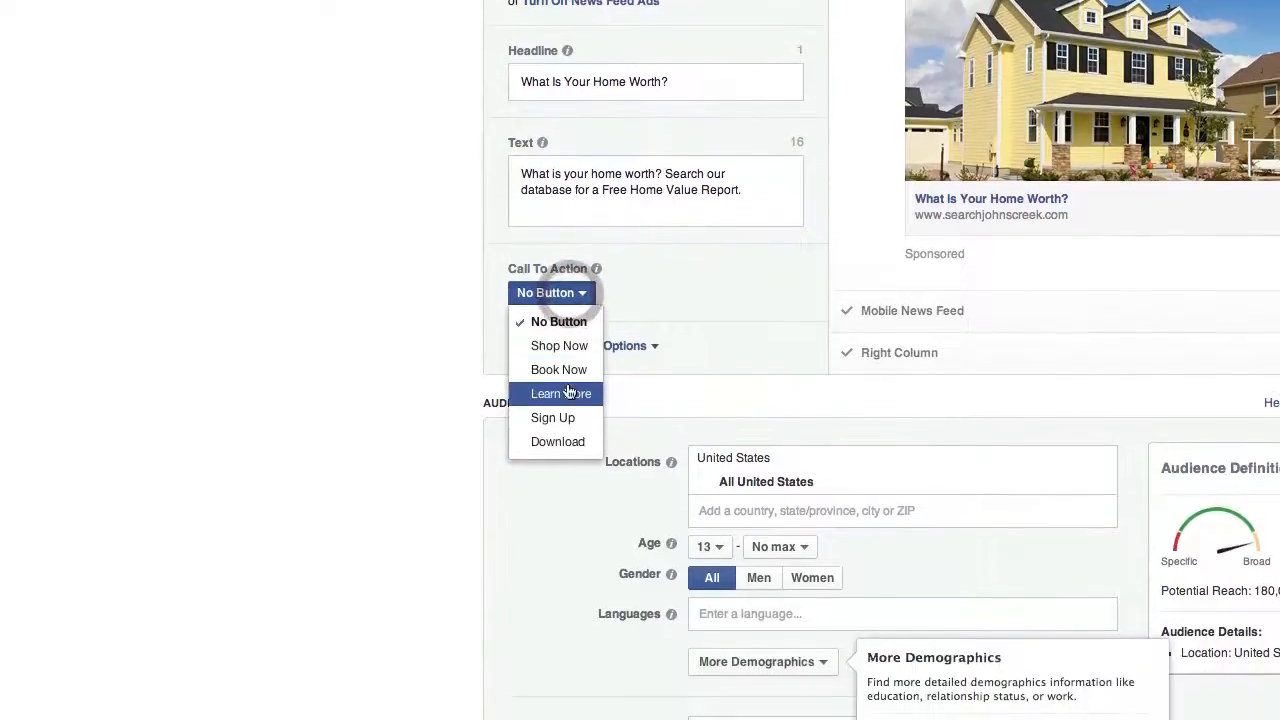
{"action": "left_click", "coordinate": [568, 393]}
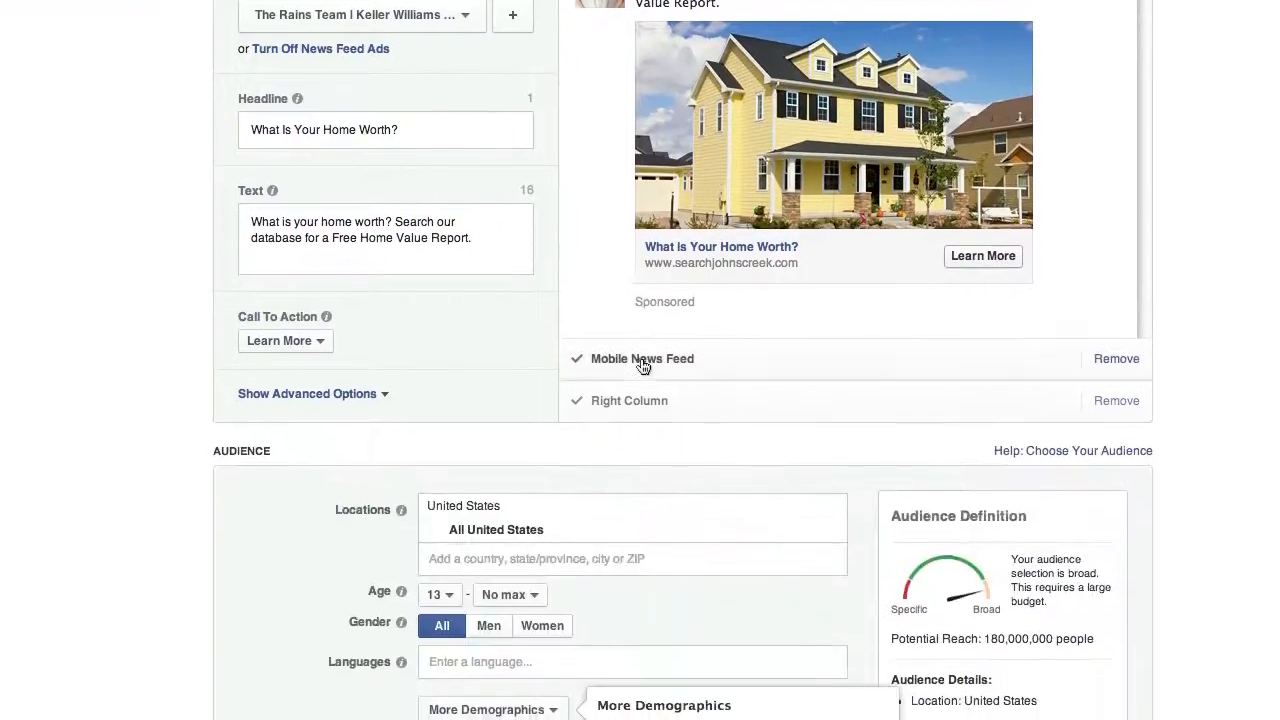
Step: Preview the mobile and right column versions of the ad, remove the Right Column placement, and return to the Desktop News Feed preview
{"action": "left_click", "coordinate": [615, 643]}
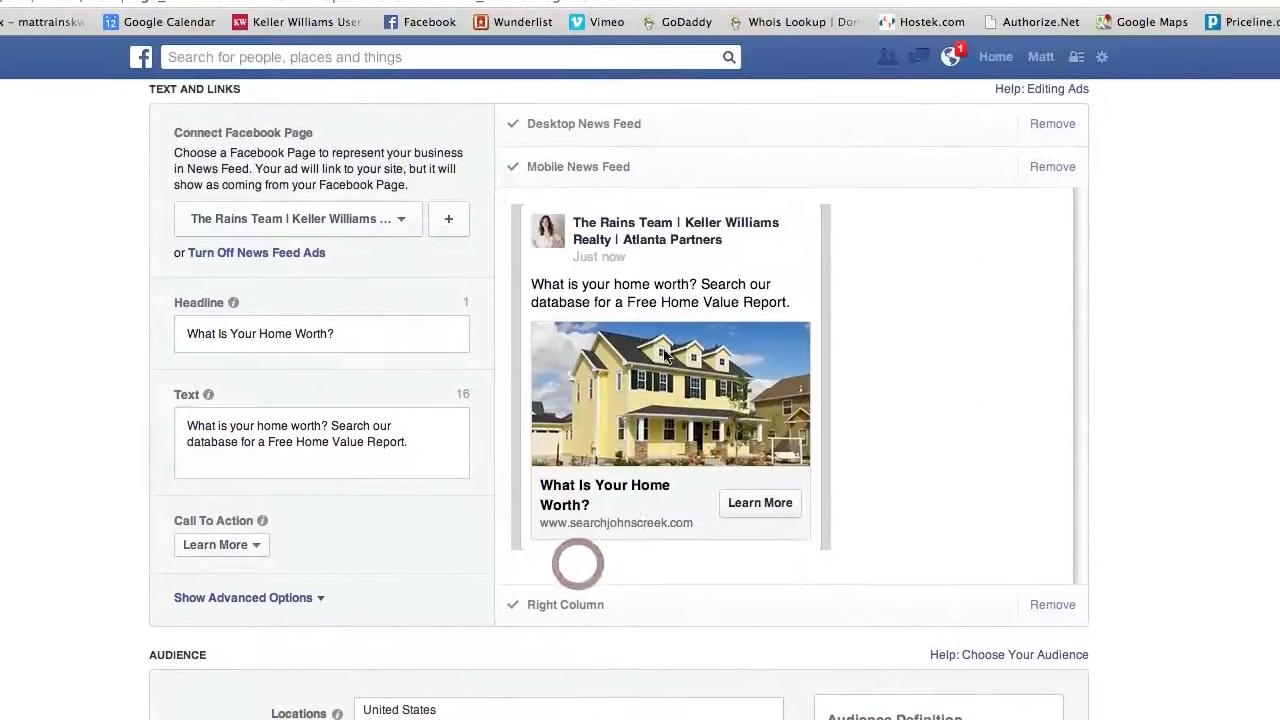
{"action": "left_click", "coordinate": [573, 608]}
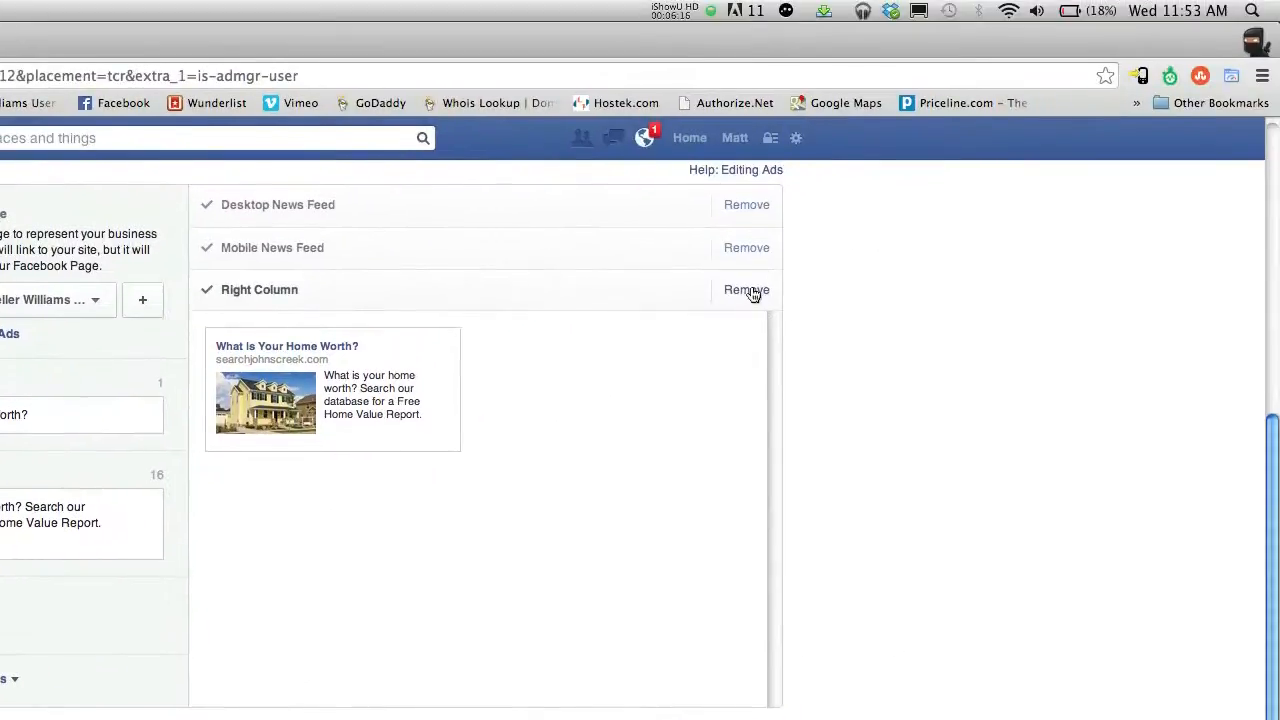
{"action": "left_click", "coordinate": [750, 290]}
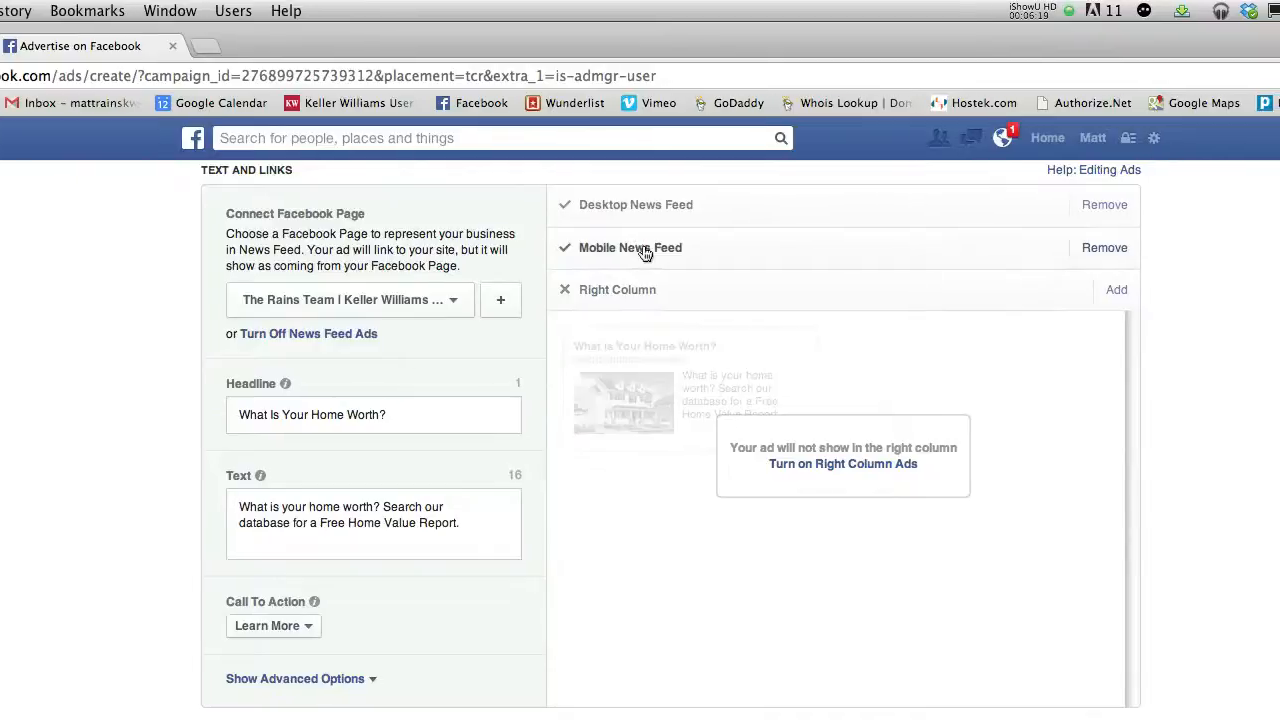
{"action": "left_click", "coordinate": [710, 248]}
{"action": "left_click", "coordinate": [640, 212]}
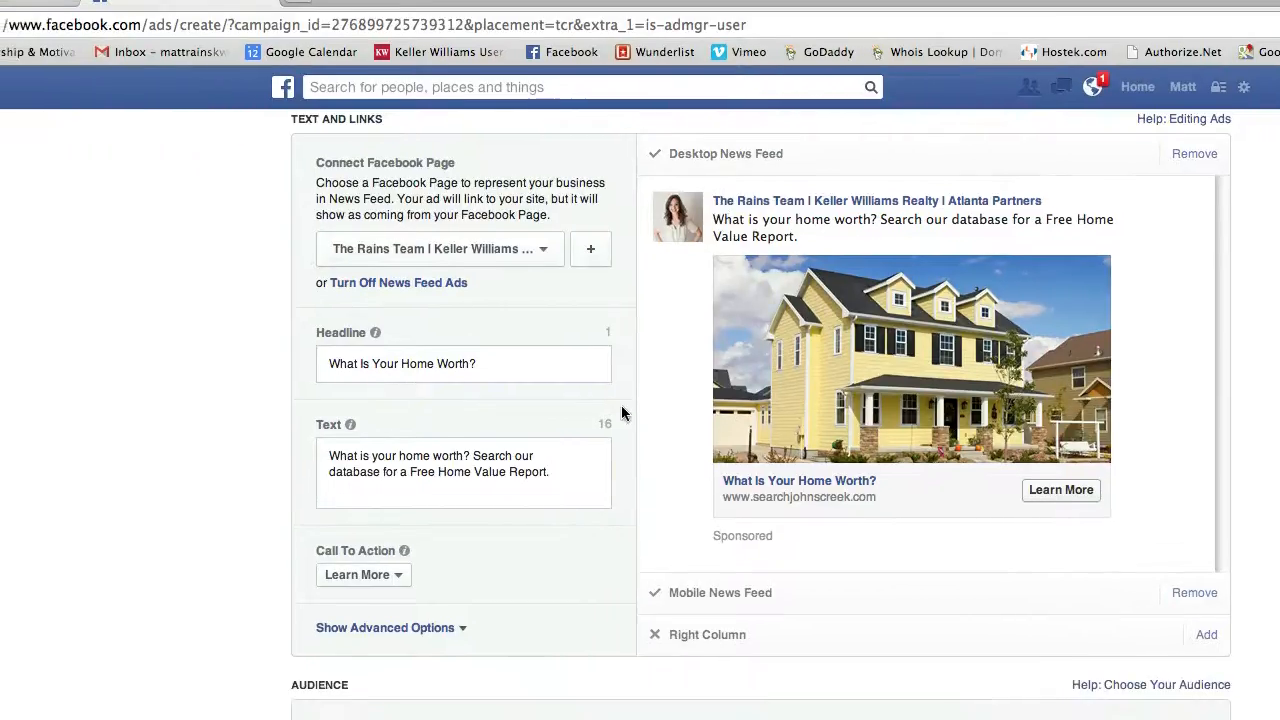
Step: Remove All United States from the audience locations
{"action": "scroll", "coordinate": [520, 462], "scroll_direction": "down", "scroll_amount": 5}
{"action": "scroll", "coordinate": [640, 362], "scroll_direction": "down", "scroll_amount": 3}
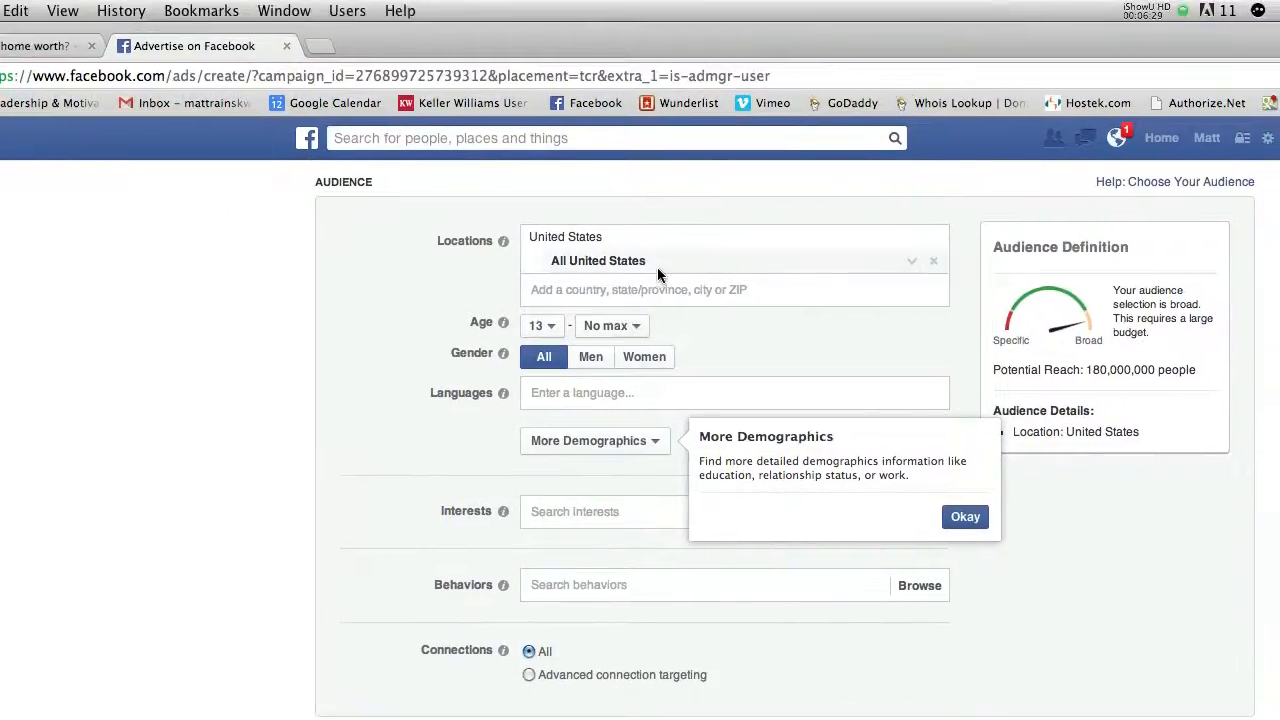
{"action": "left_click", "coordinate": [656, 168]}
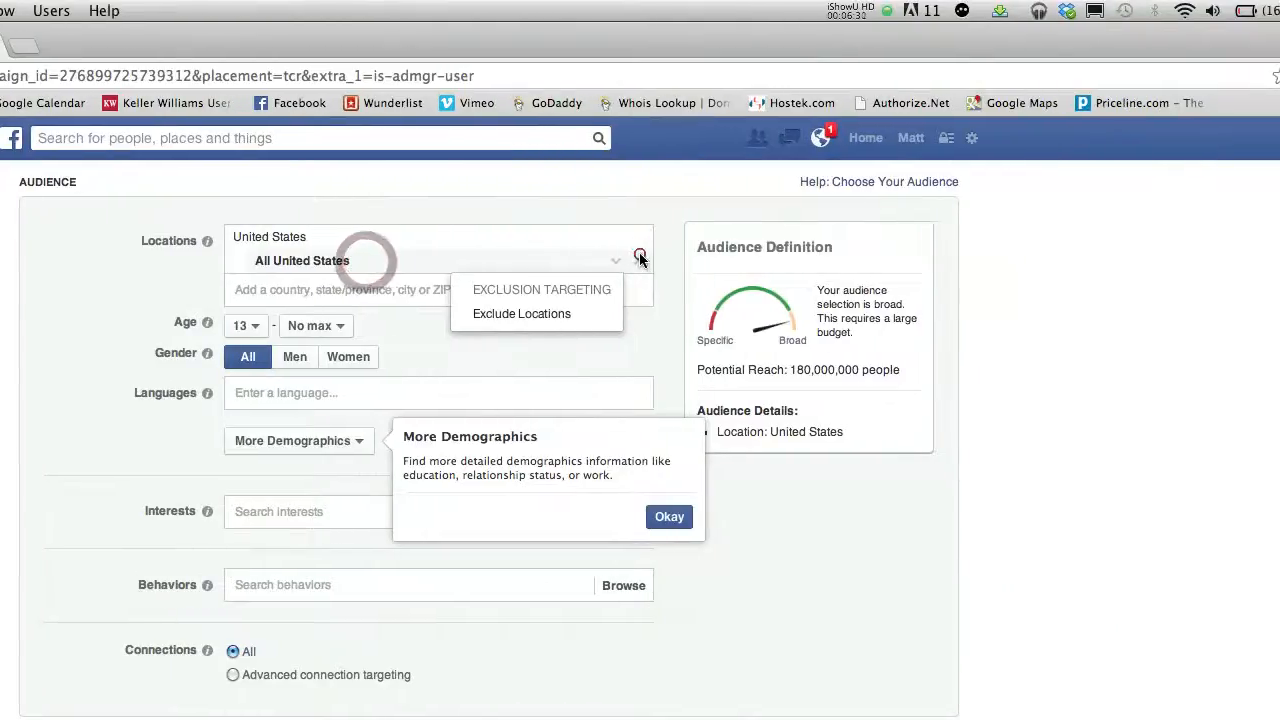
{"action": "left_click", "coordinate": [913, 260]}
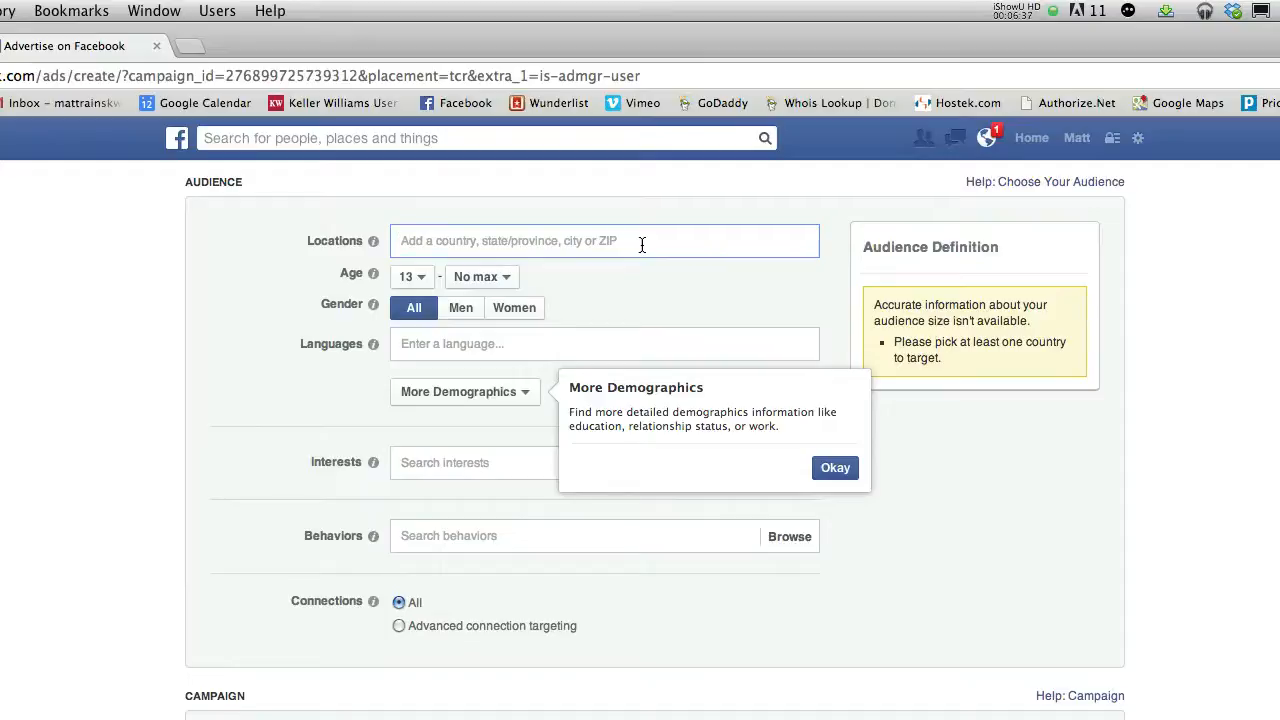
Step: Add Johns Creek and Suwanee, Georgia, as the audience's target locations
{"action": "type", "text": "Jo"}
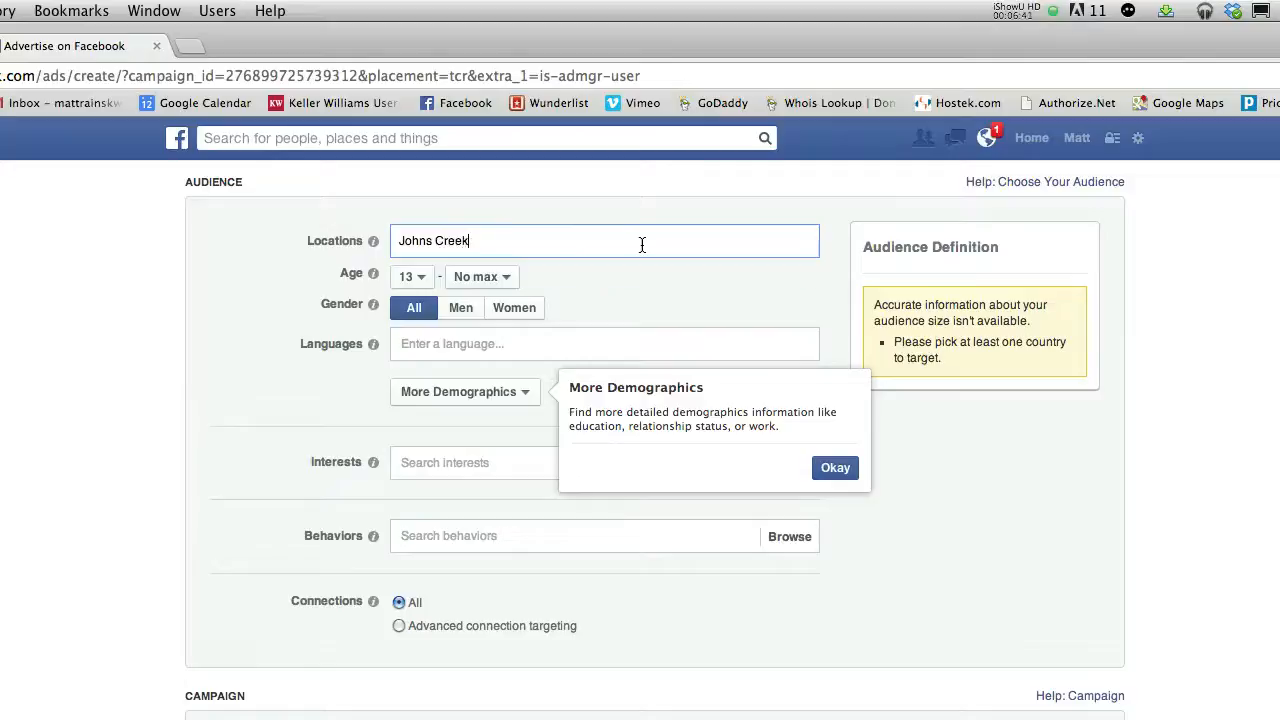
{"action": "type", "text": "hns Creek"}
{"action": "key", "text": "Return"}
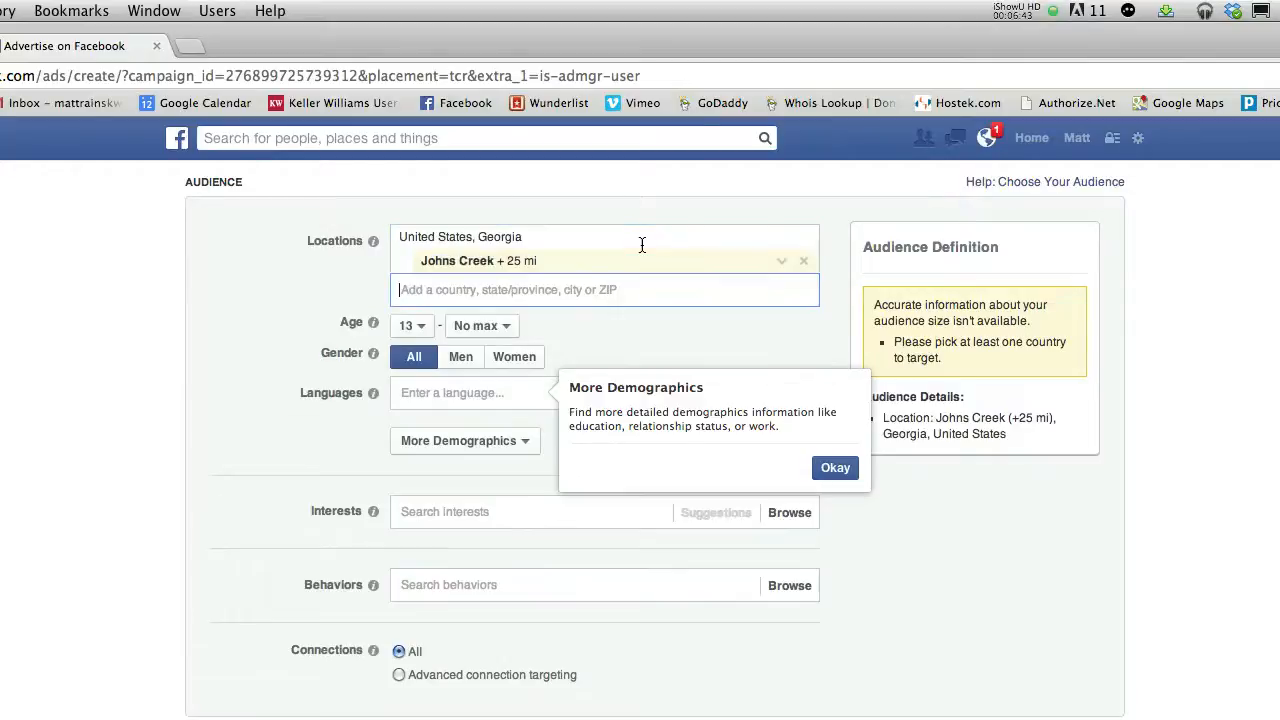
{"action": "type", "text": "Suwanee"}
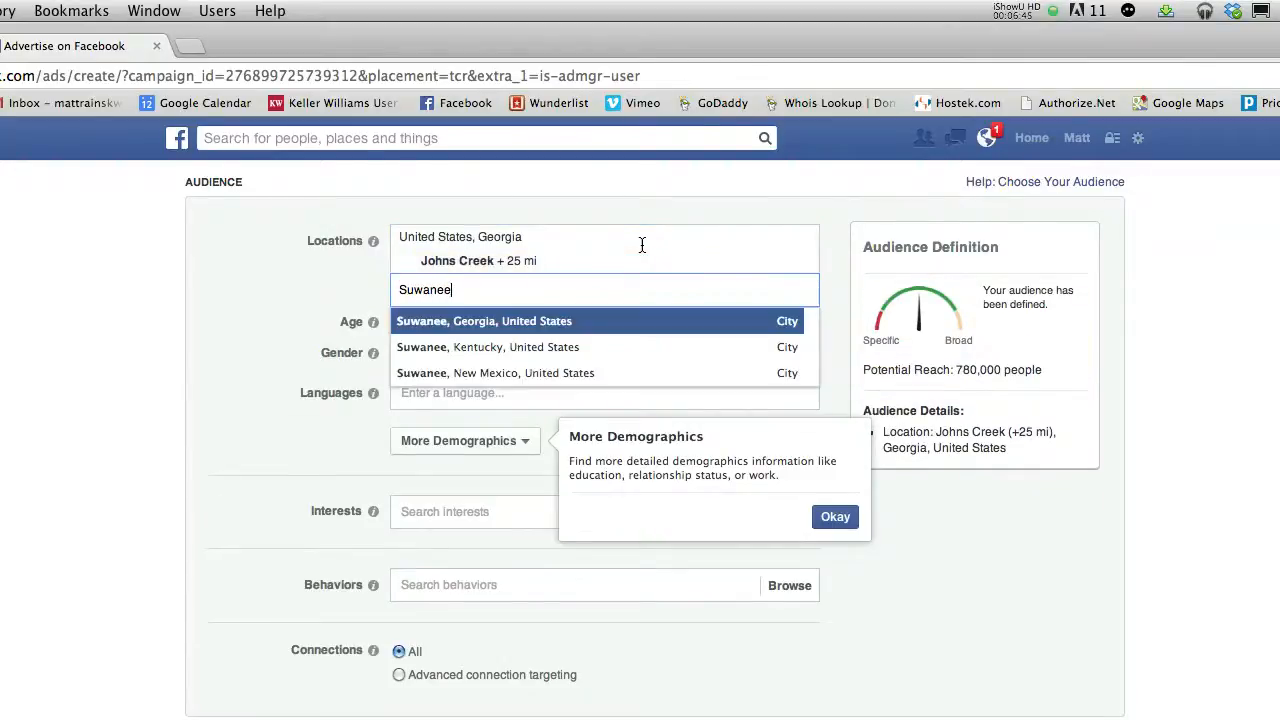
{"action": "key", "text": "Return"}
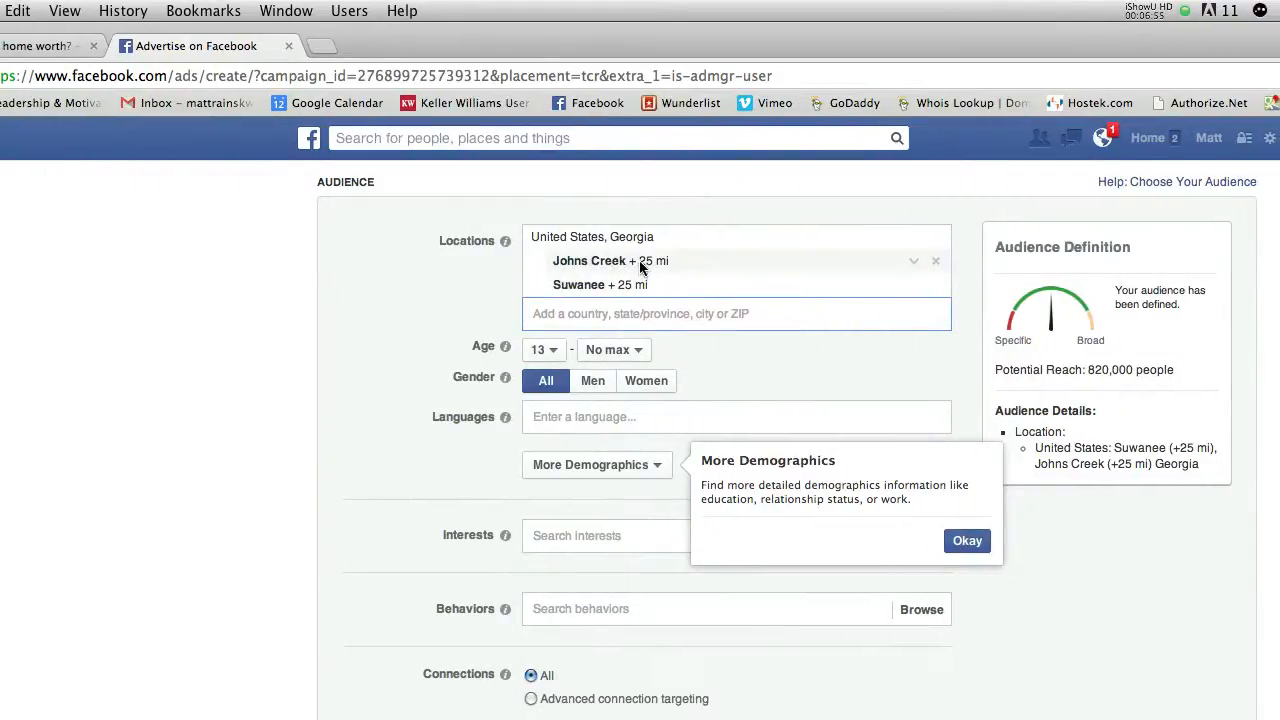
Step: Limit the Johns Creek and Suwanee locations to the cities themselves, without any surrounding mile radius
{"action": "left_click", "coordinate": [640, 261]}
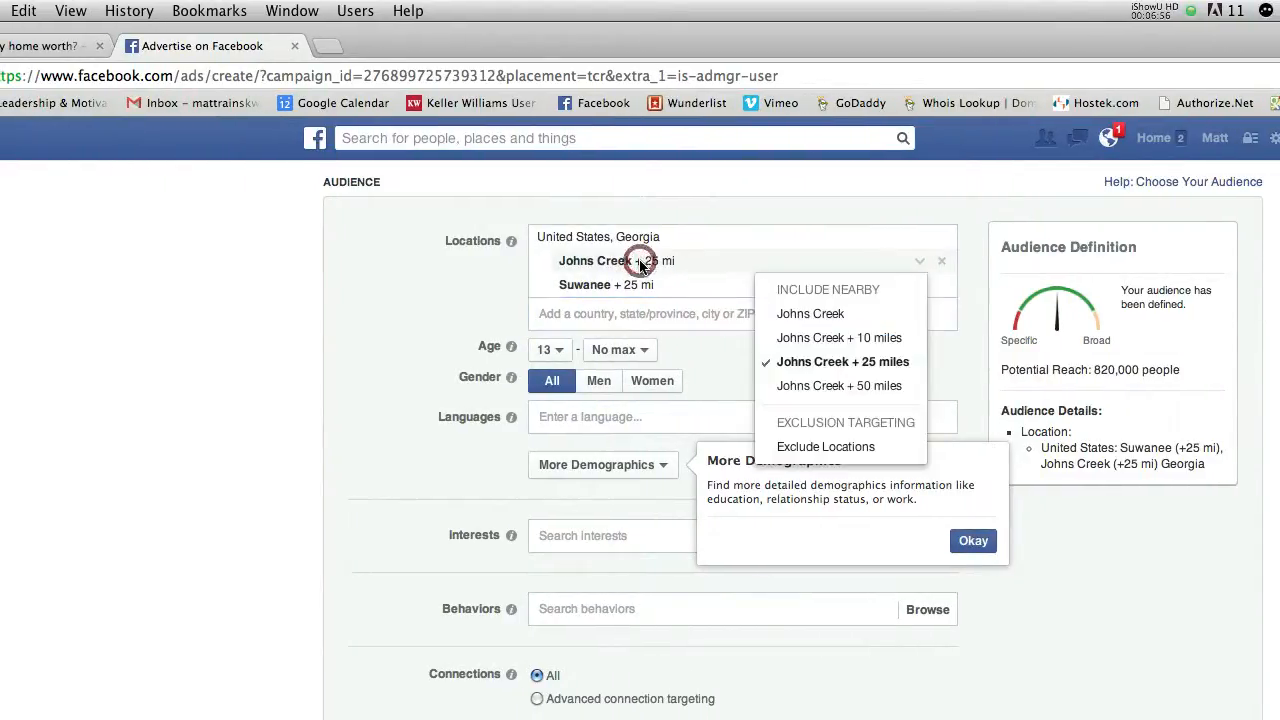
{"action": "left_click", "coordinate": [795, 312]}
{"action": "left_click", "coordinate": [593, 284]}
{"action": "left_click", "coordinate": [821, 337]}
{"action": "left_click", "coordinate": [642, 285]}
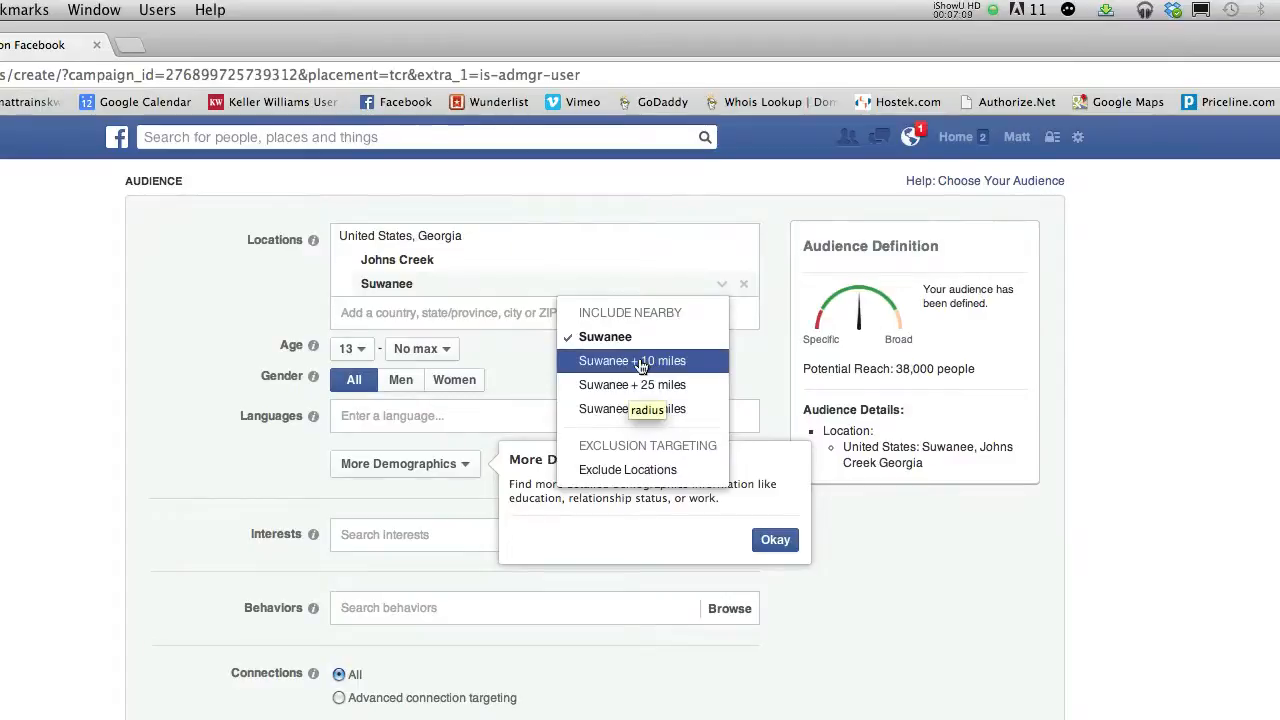
{"action": "left_click", "coordinate": [612, 336]}
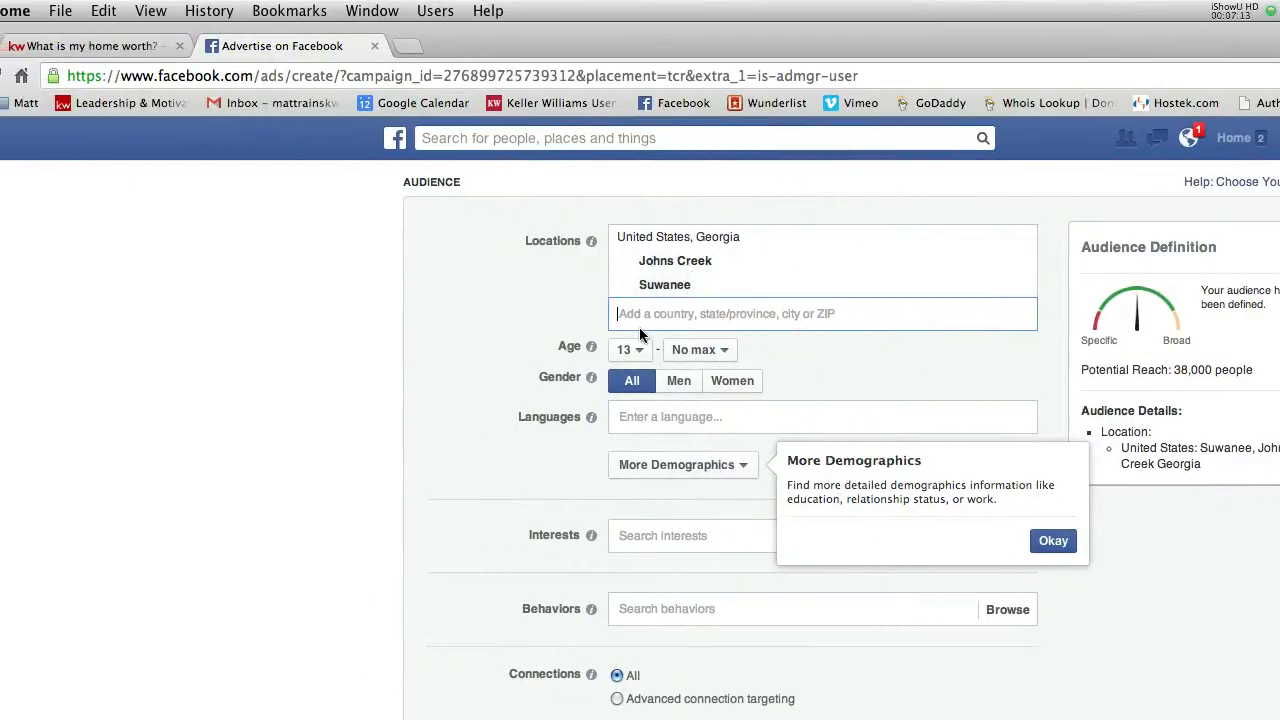
Step: Set the audience's minimum age to 26 with no maximum age
{"action": "left_click", "coordinate": [628, 349]}
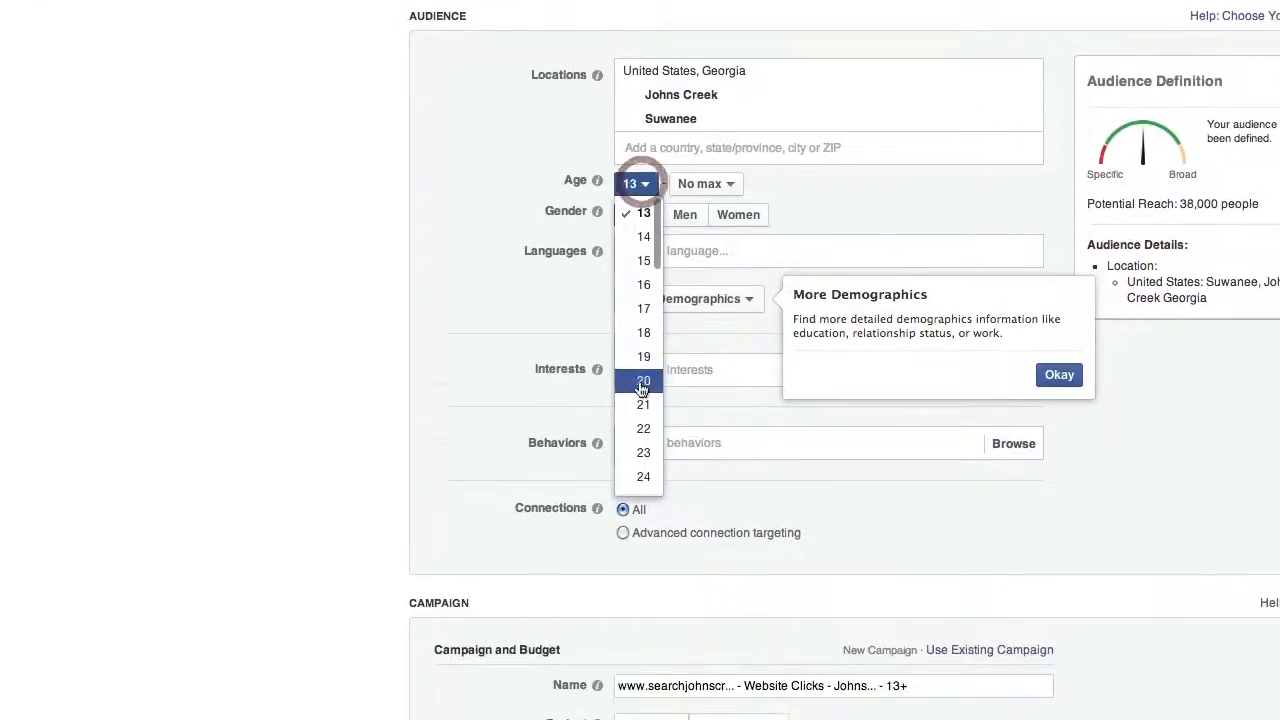
{"action": "scroll", "coordinate": [642, 407], "scroll_direction": "down", "scroll_amount": 2}
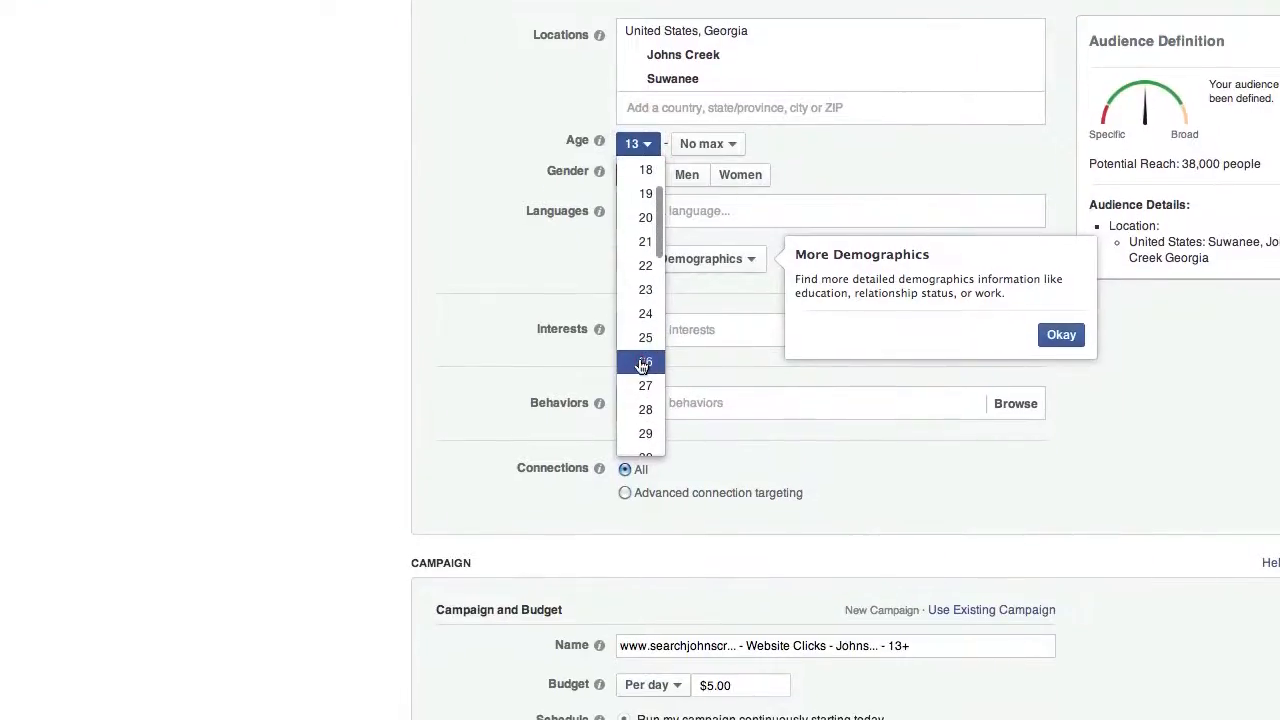
{"action": "left_click", "coordinate": [642, 364]}
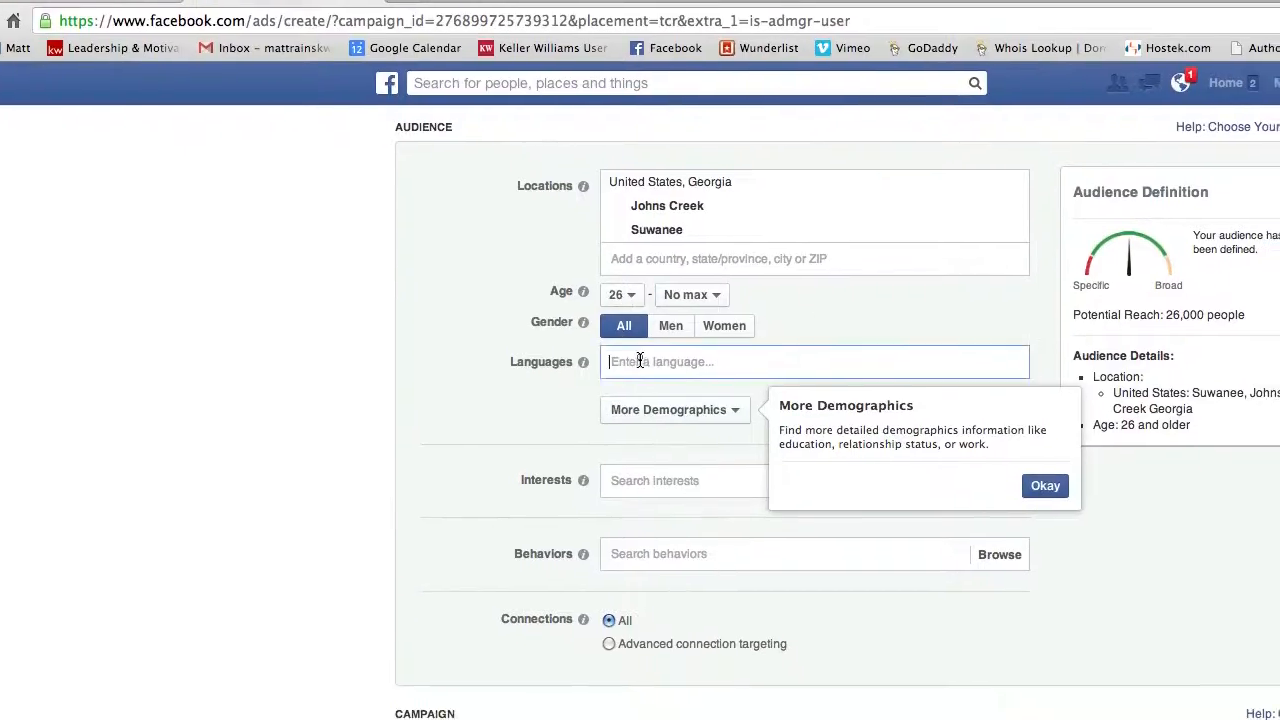
{"action": "left_click", "coordinate": [658, 416]}
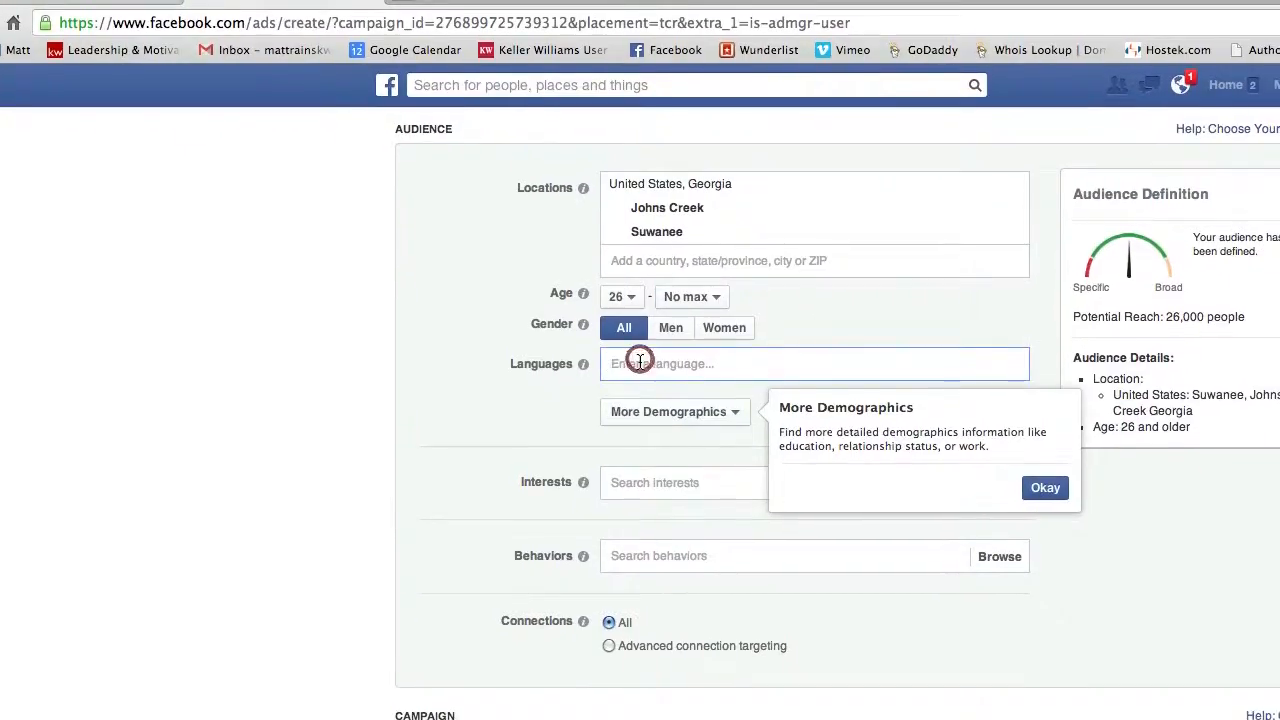
{"action": "type", "text": "Engl"}
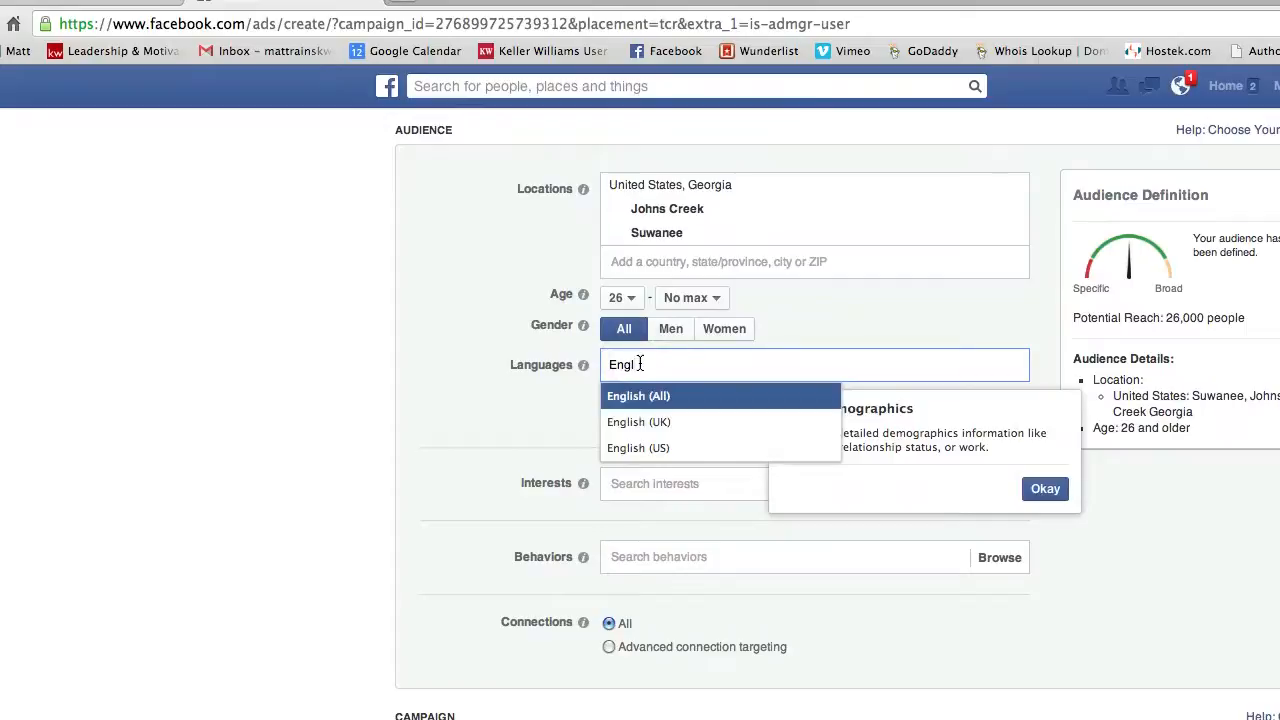
{"action": "left_click", "coordinate": [652, 391]}
{"action": "type", "text": "Spanish"}
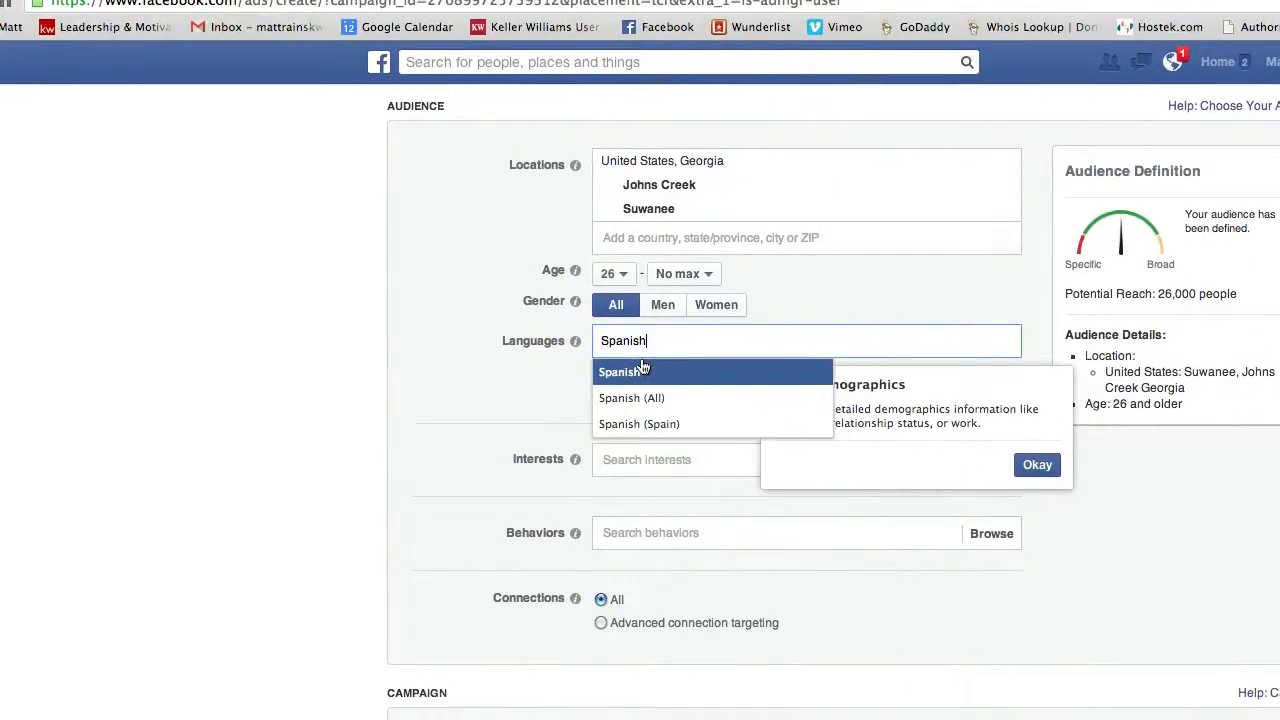
{"action": "key", "text": "BackSpace"}
{"action": "key", "text": "BackSpace"}
{"action": "key", "text": "BackSpace"}
{"action": "key", "text": "BackSpace"}
{"action": "key", "text": "BackSpace"}
{"action": "key", "text": "BackSpace"}
{"action": "key", "text": "BackSpace"}
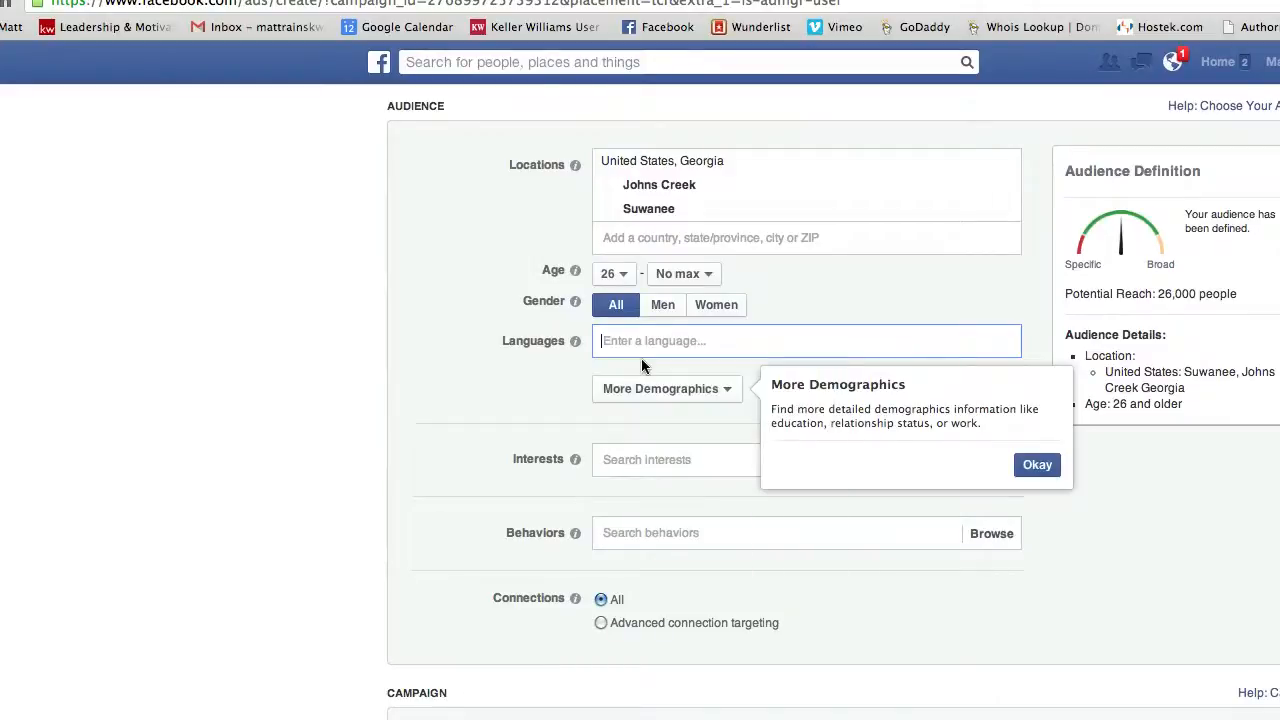
{"action": "left_click", "coordinate": [531, 387]}
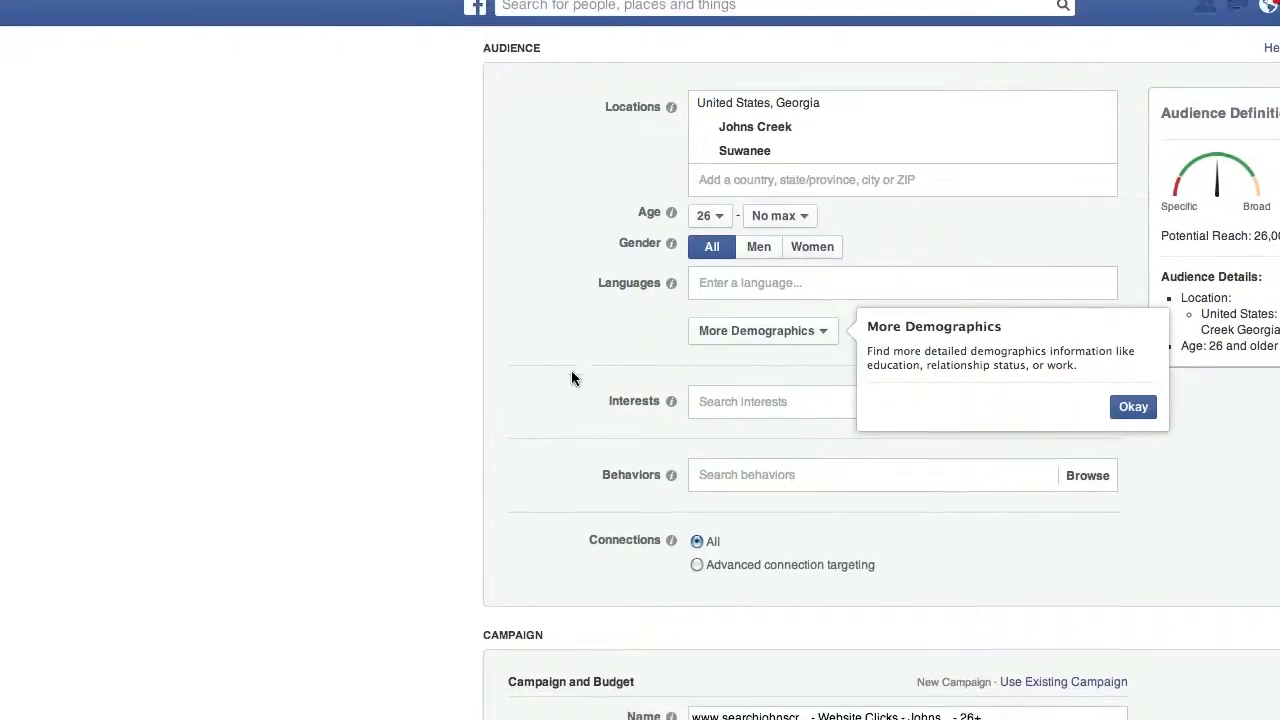
Step: Name the campaign SearchJohnsCreek Seller Leads and set its daily budget to $3.00
{"action": "scroll", "coordinate": [576, 367], "scroll_direction": "down", "scroll_amount": 2}
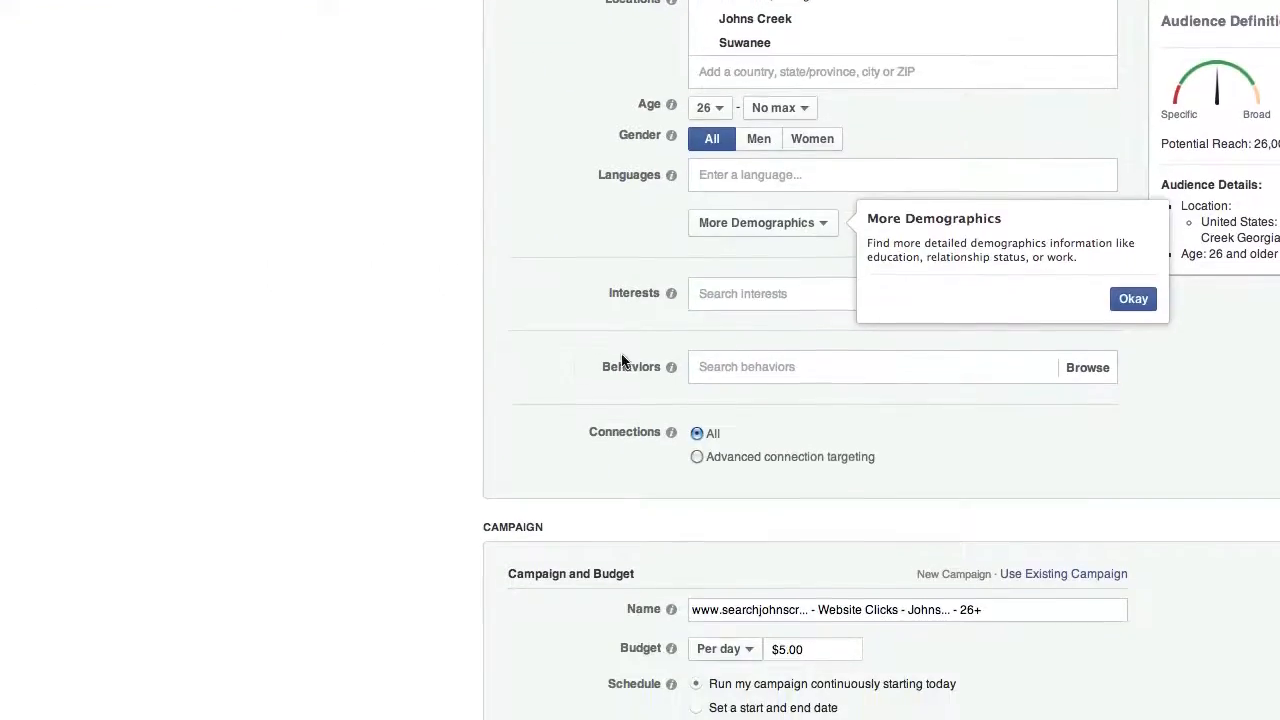
{"action": "scroll", "coordinate": [641, 354], "scroll_direction": "down", "scroll_amount": 3}
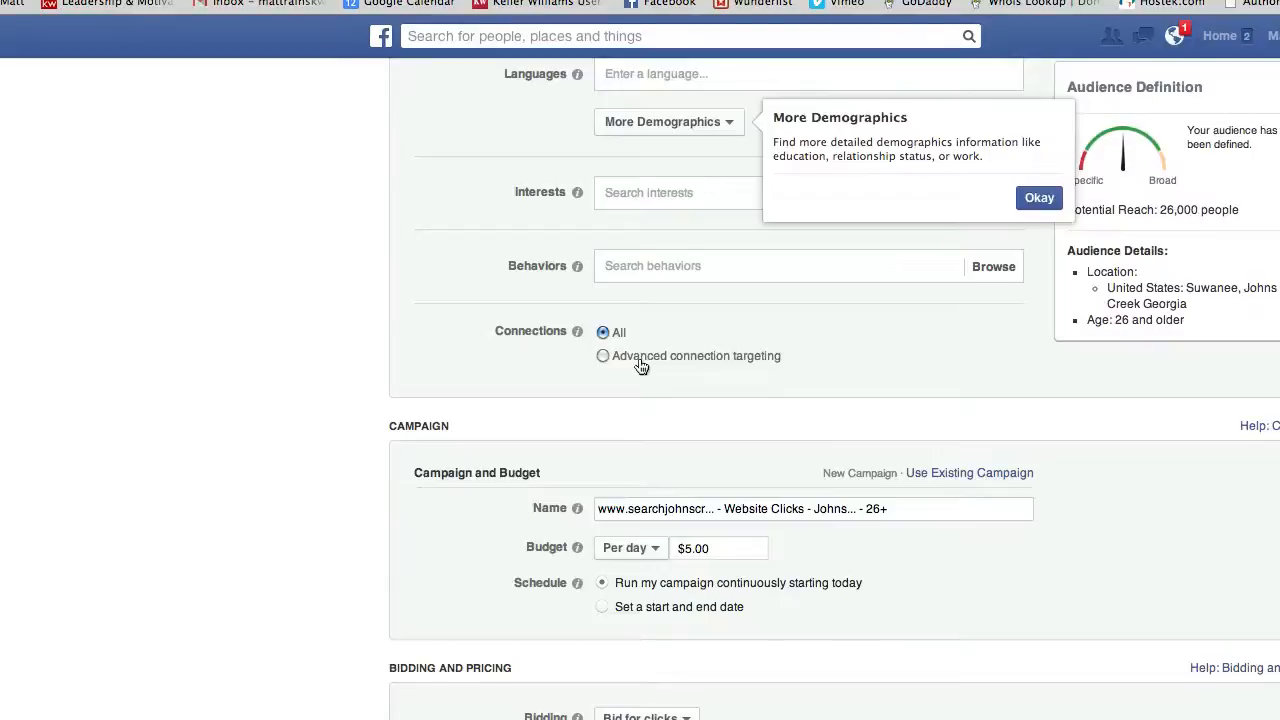
{"action": "triple_click", "coordinate": [636, 508]}
{"action": "type", "text": "www.se"}
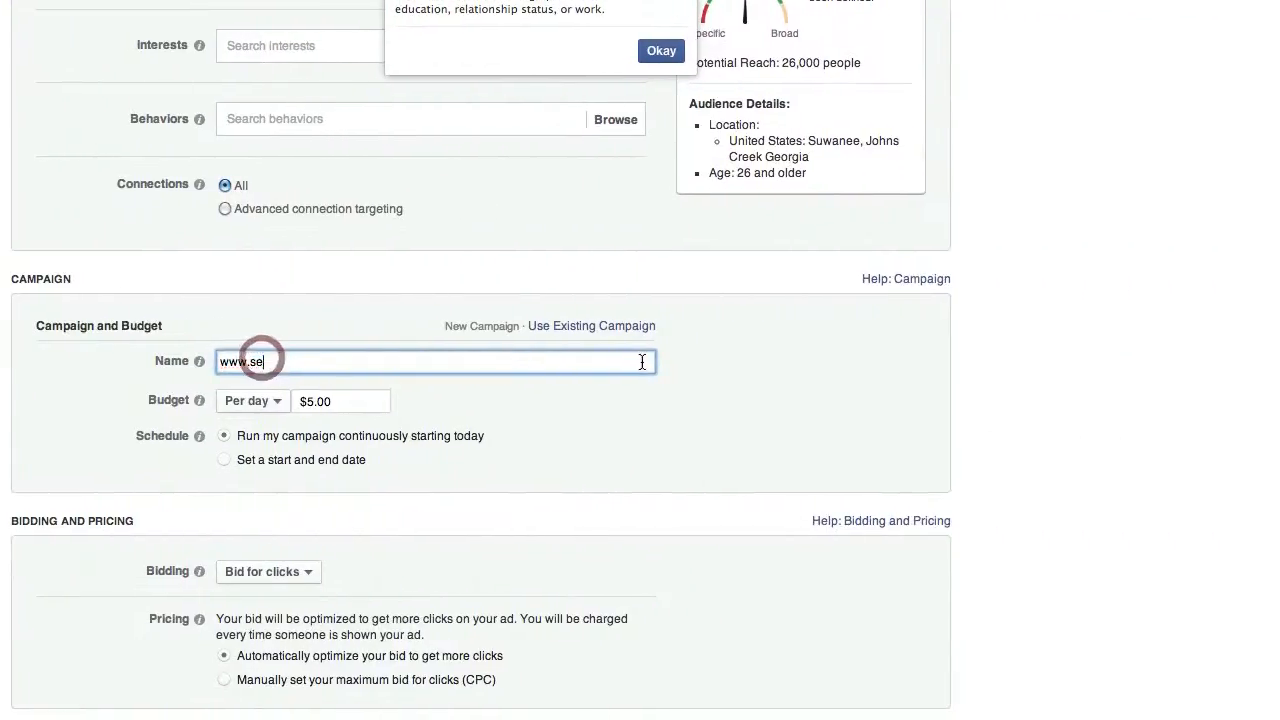
{"action": "key", "text": "BackSpace"}
{"action": "key", "text": "BackSpace"}
{"action": "key", "text": "BackSpace"}
{"action": "key", "text": "BackSpace"}
{"action": "key", "text": "BackSpace"}
{"action": "key", "text": "BackSpace"}
{"action": "type", "text": "SearchJohnsC"}
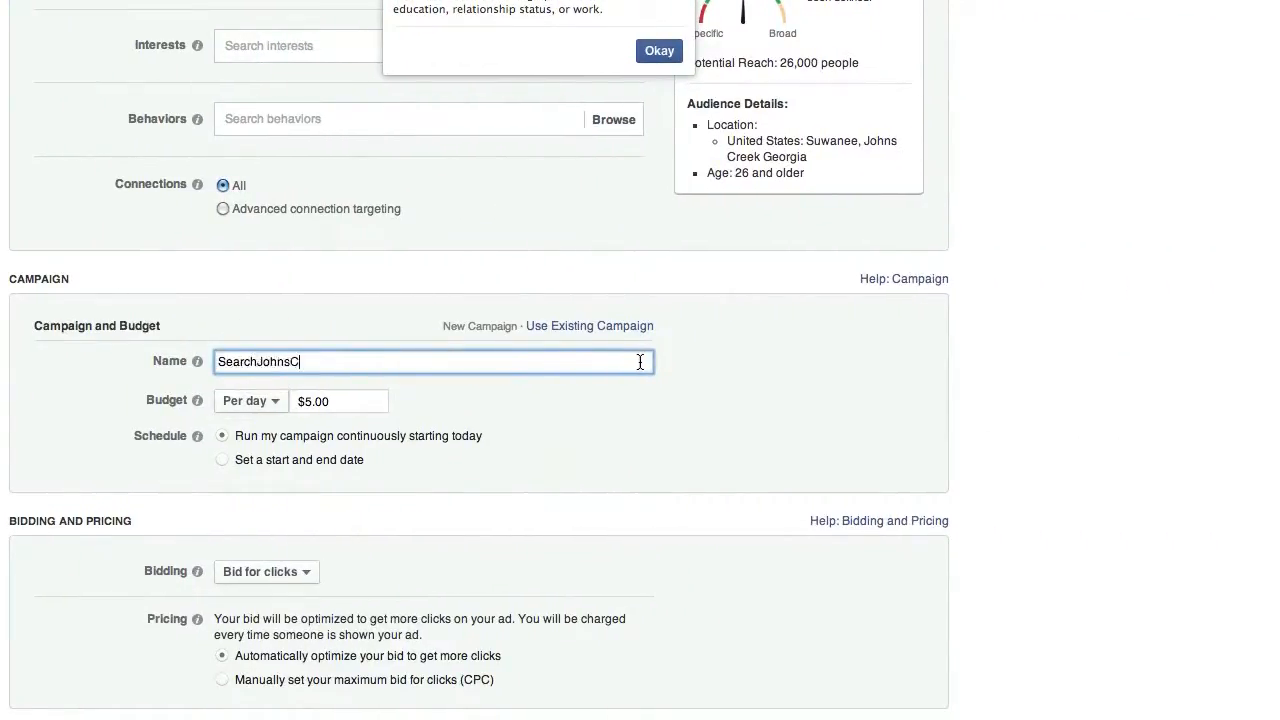
{"action": "type", "text": "reek Seller Leads"}
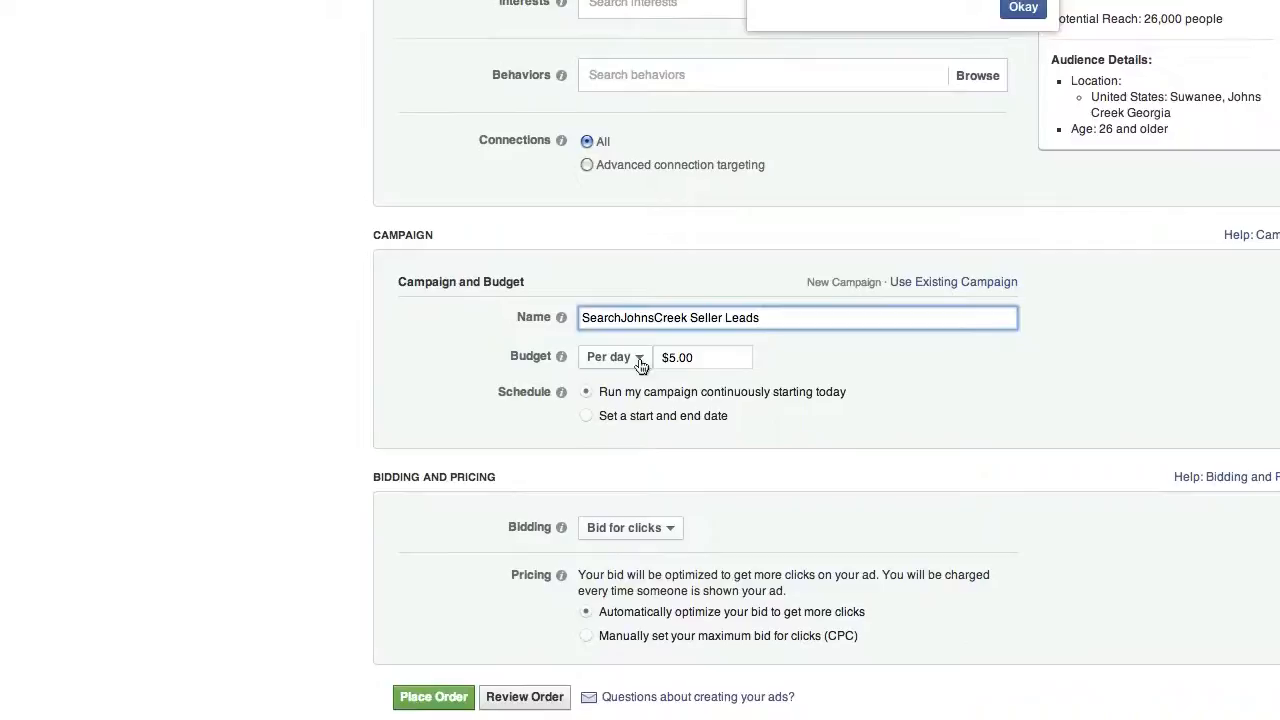
{"action": "left_click", "coordinate": [676, 358]}
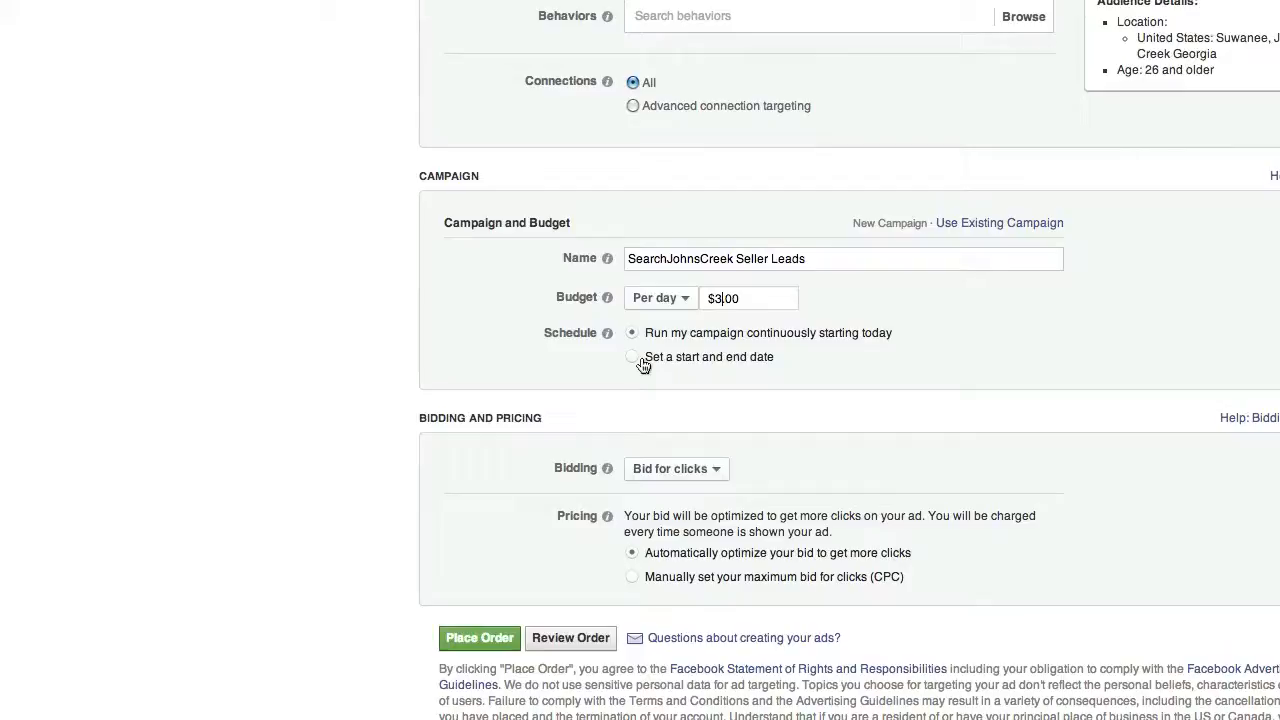
Step: Keep bidding for clicks and manually set the maximum bid per click to $0.75
{"action": "scroll", "coordinate": [643, 367], "scroll_direction": "down", "scroll_amount": 1}
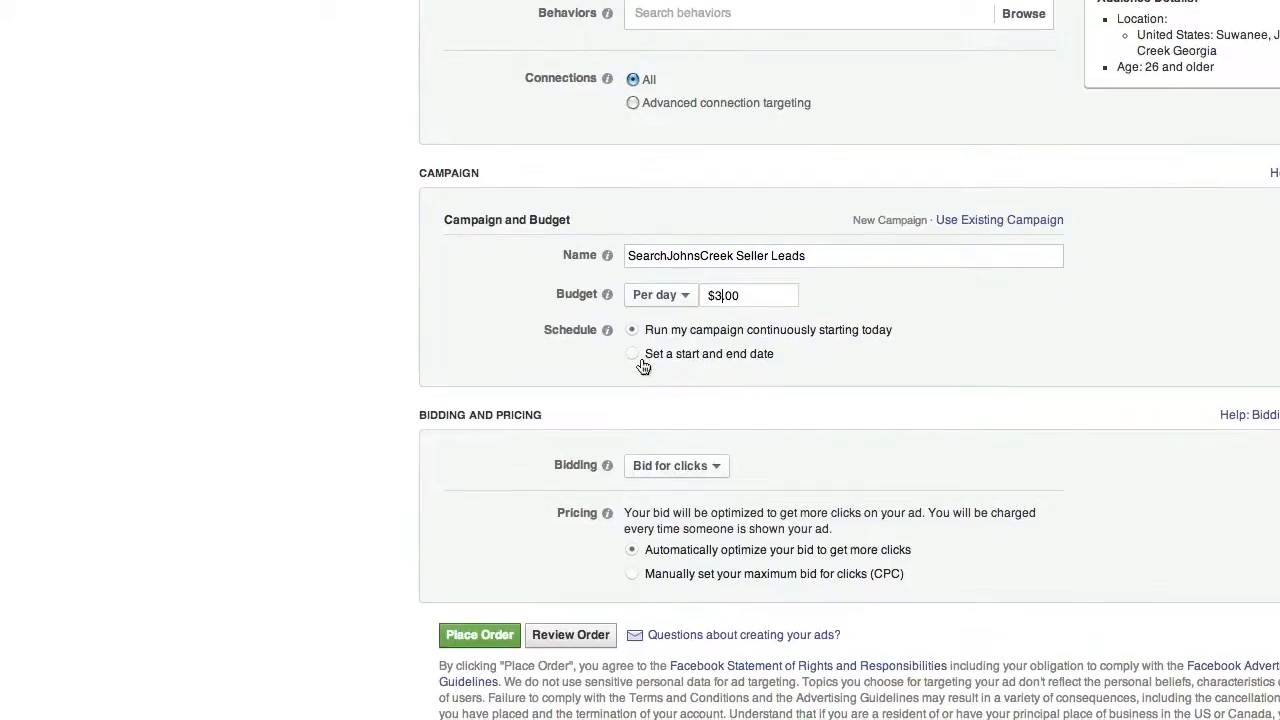
{"action": "scroll", "coordinate": [643, 367], "scroll_direction": "down", "scroll_amount": 3}
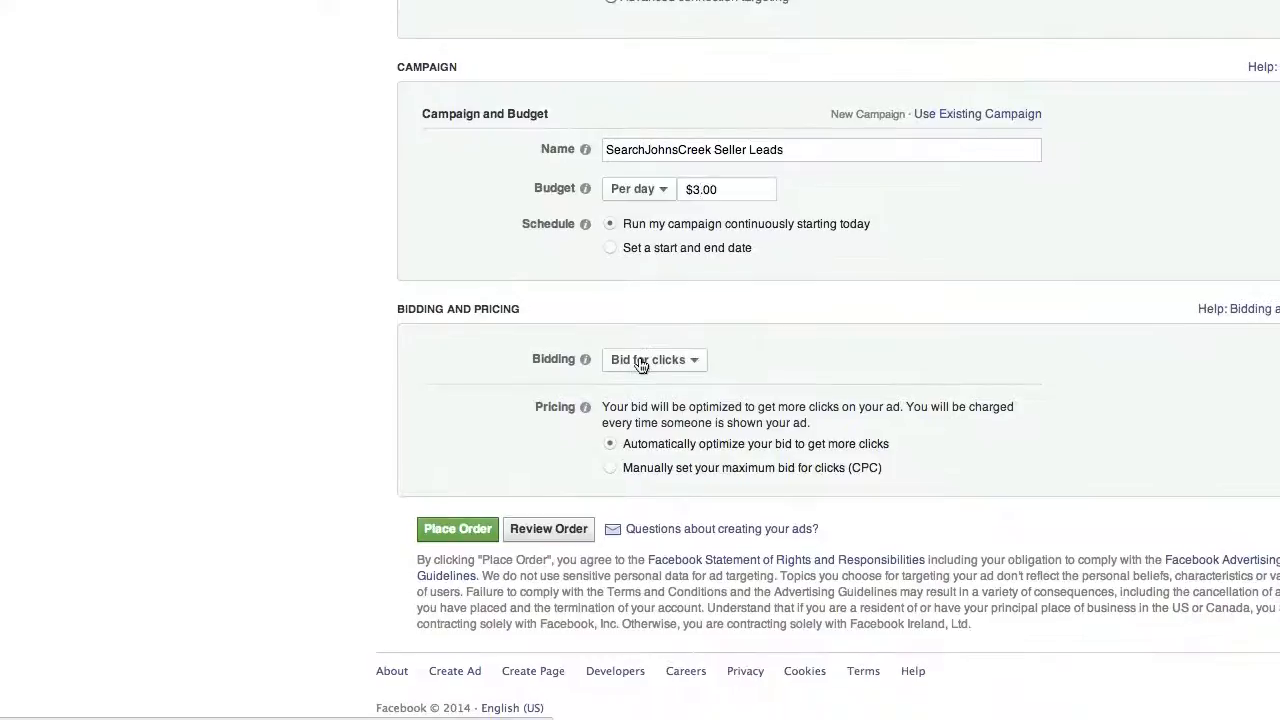
{"action": "left_click", "coordinate": [641, 362]}
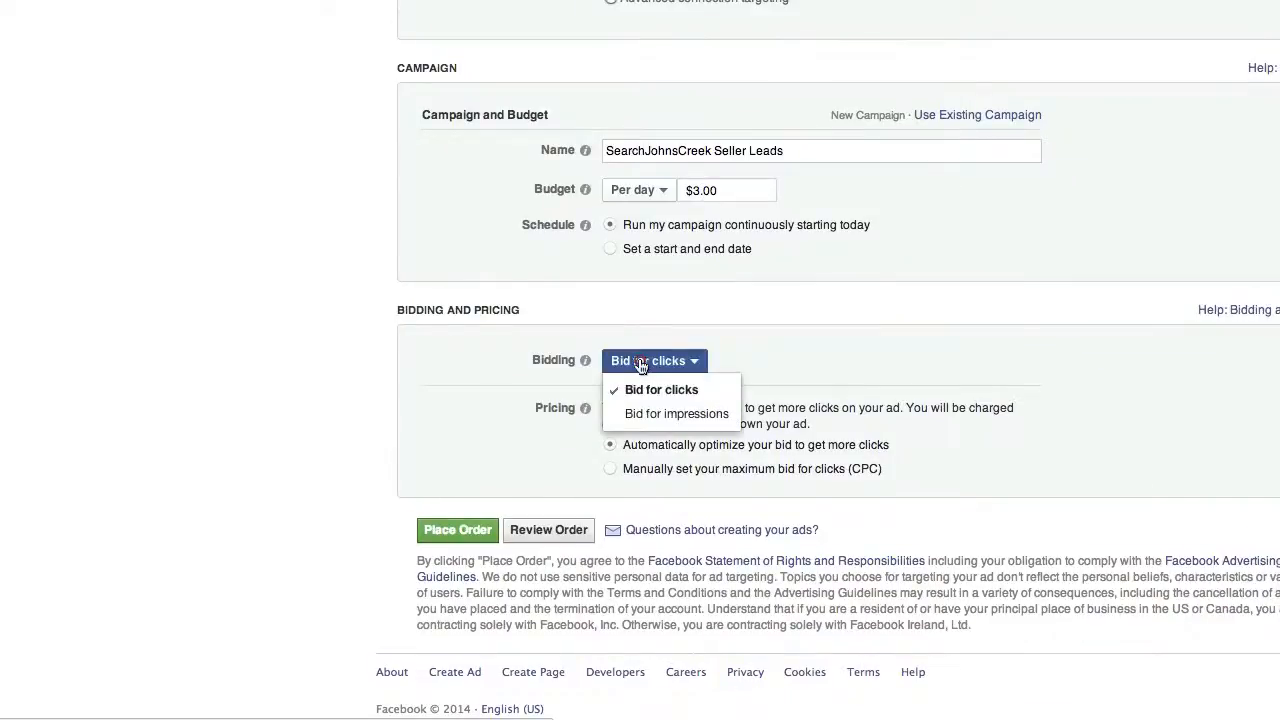
{"action": "left_click", "coordinate": [641, 372]}
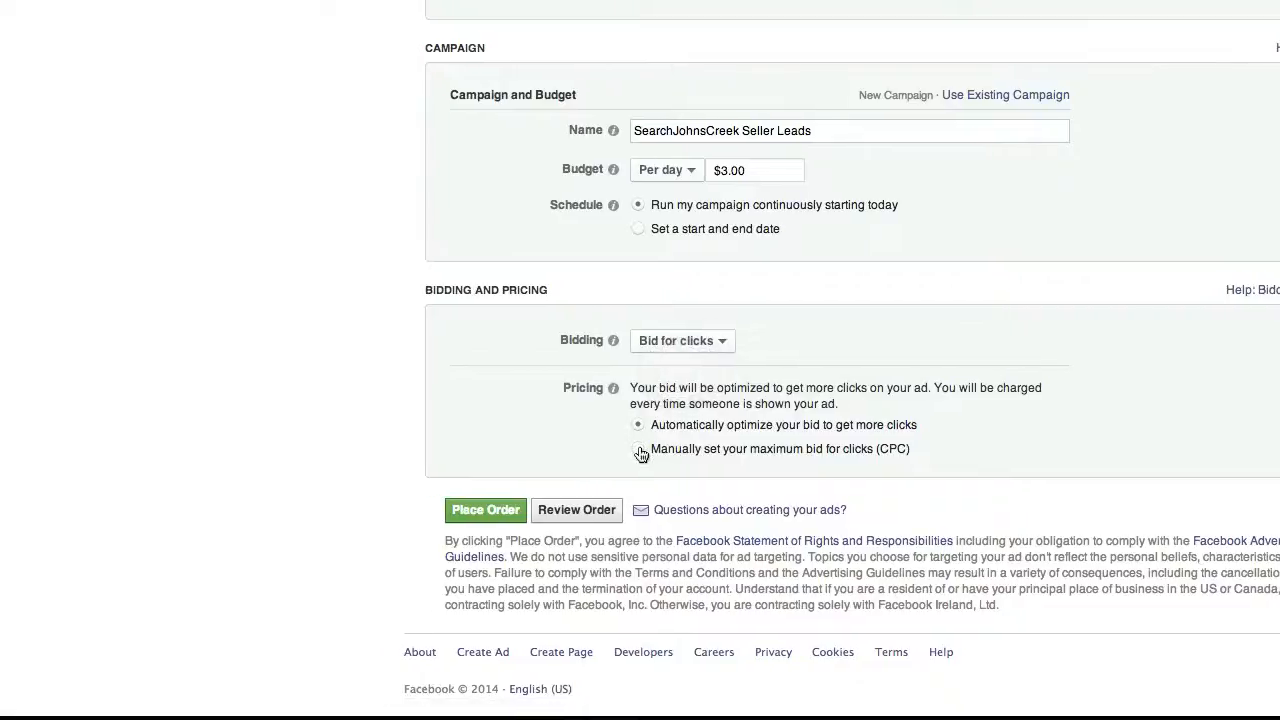
{"action": "left_click", "coordinate": [634, 449]}
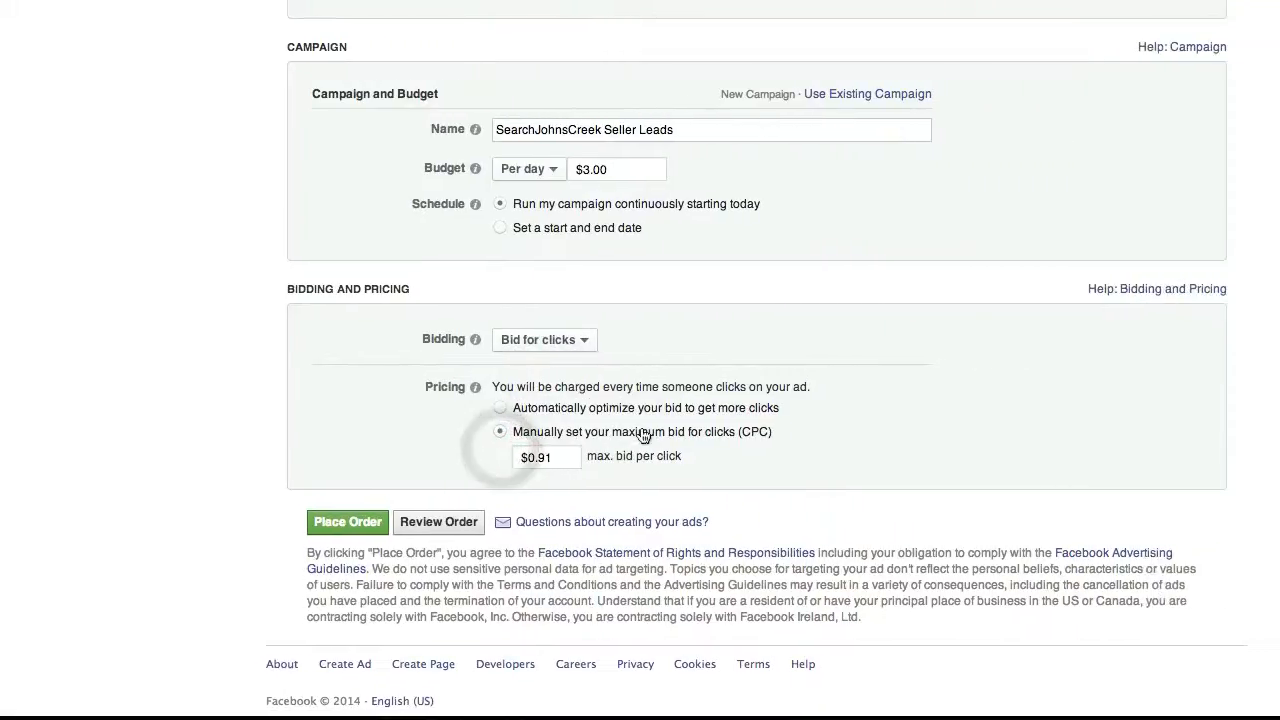
{"action": "left_click", "coordinate": [658, 458]}
{"action": "left_click", "coordinate": [640, 459]}
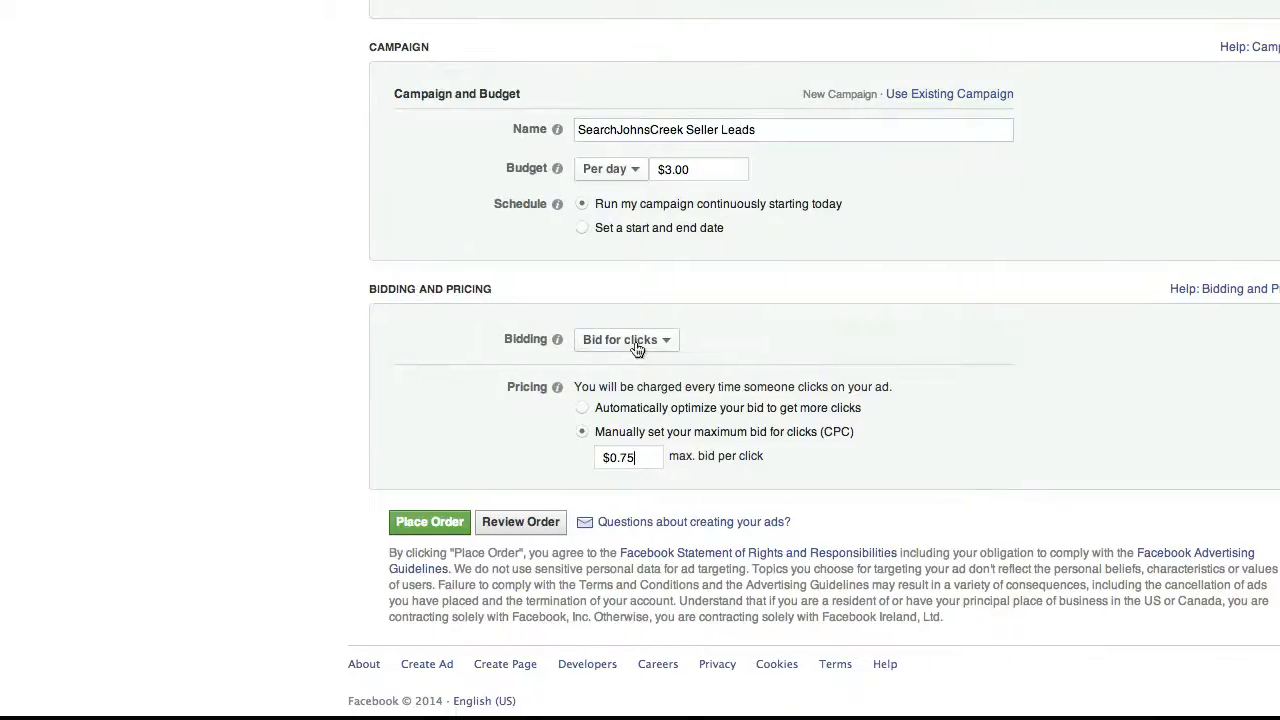
Step: Place the ad order and continue past the order confirmation
{"action": "scroll", "coordinate": [615, 420], "scroll_direction": "left", "scroll_amount": 4}
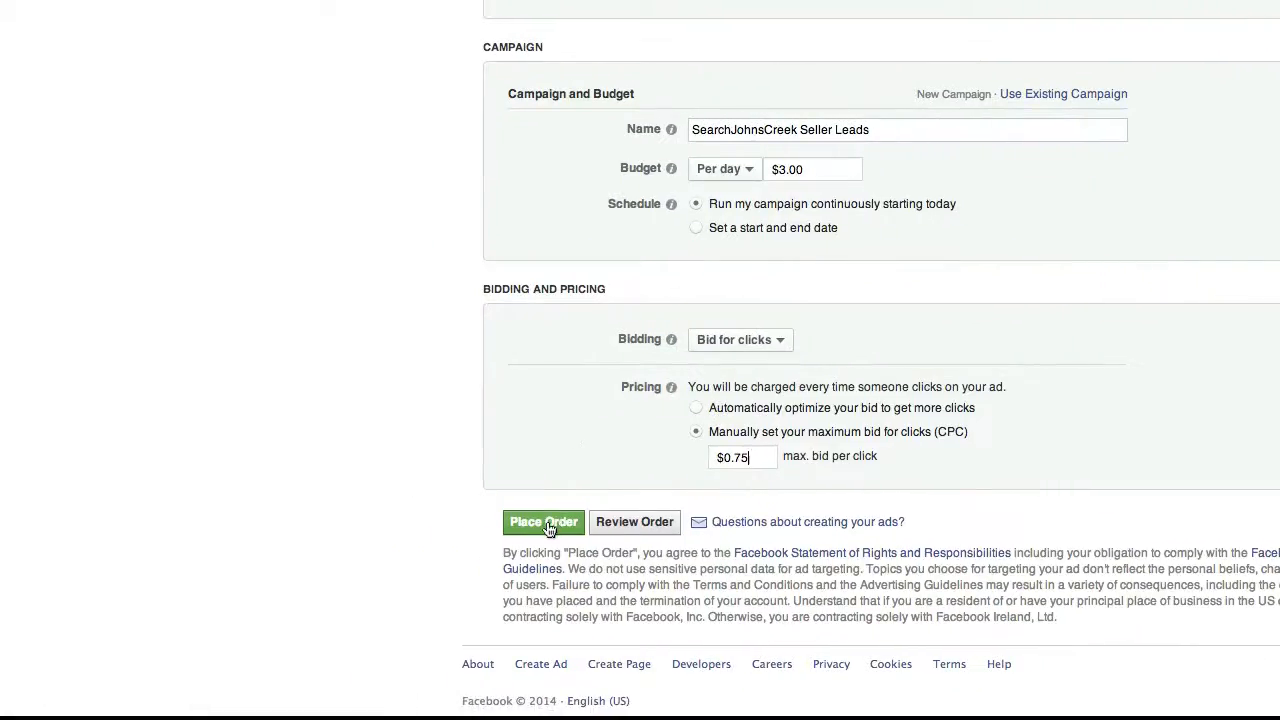
{"action": "left_click", "coordinate": [547, 524]}
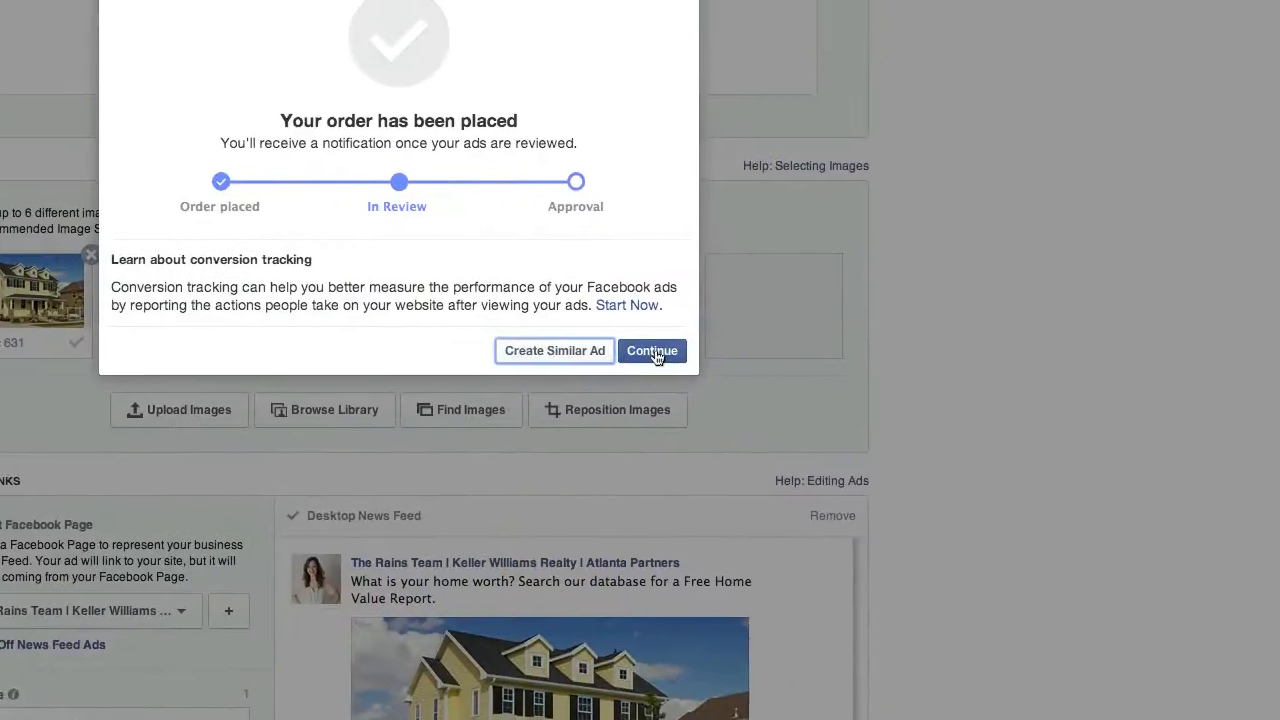
{"action": "left_click", "coordinate": [1207, 285]}
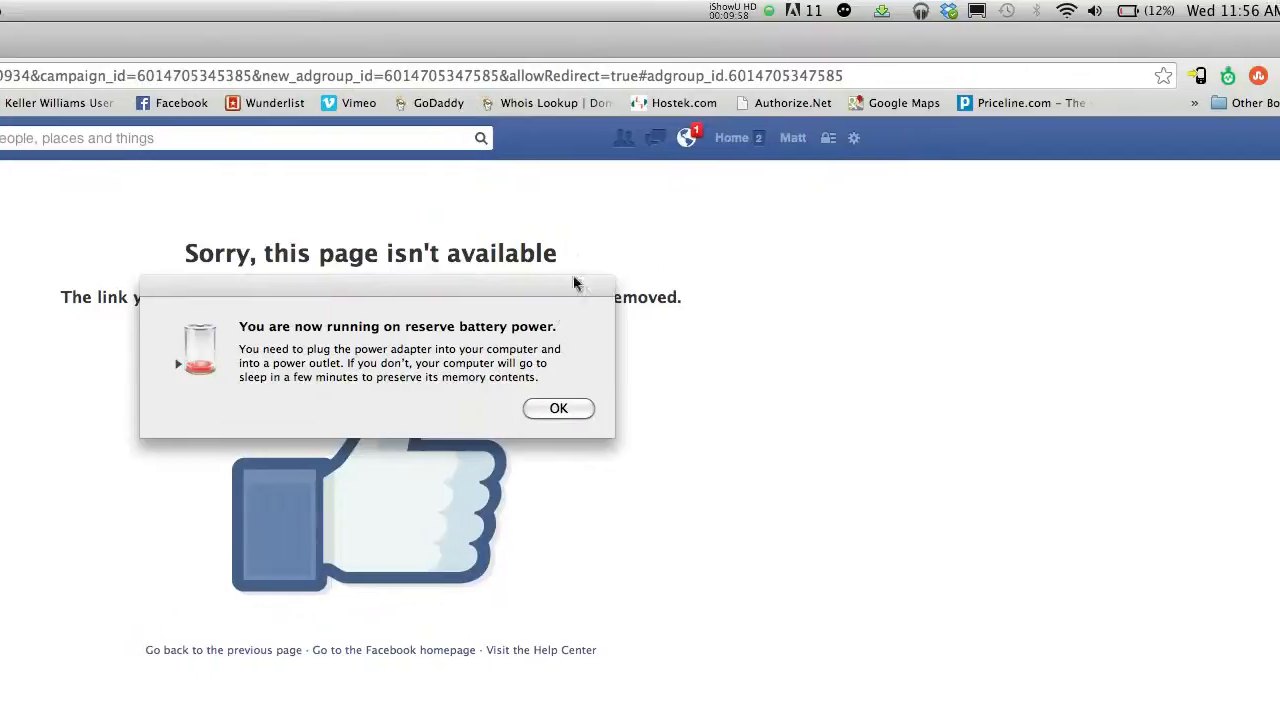
Step: Dismiss the low battery warning and open the ads management page with all campaigns
{"action": "left_click", "coordinate": [558, 408]}
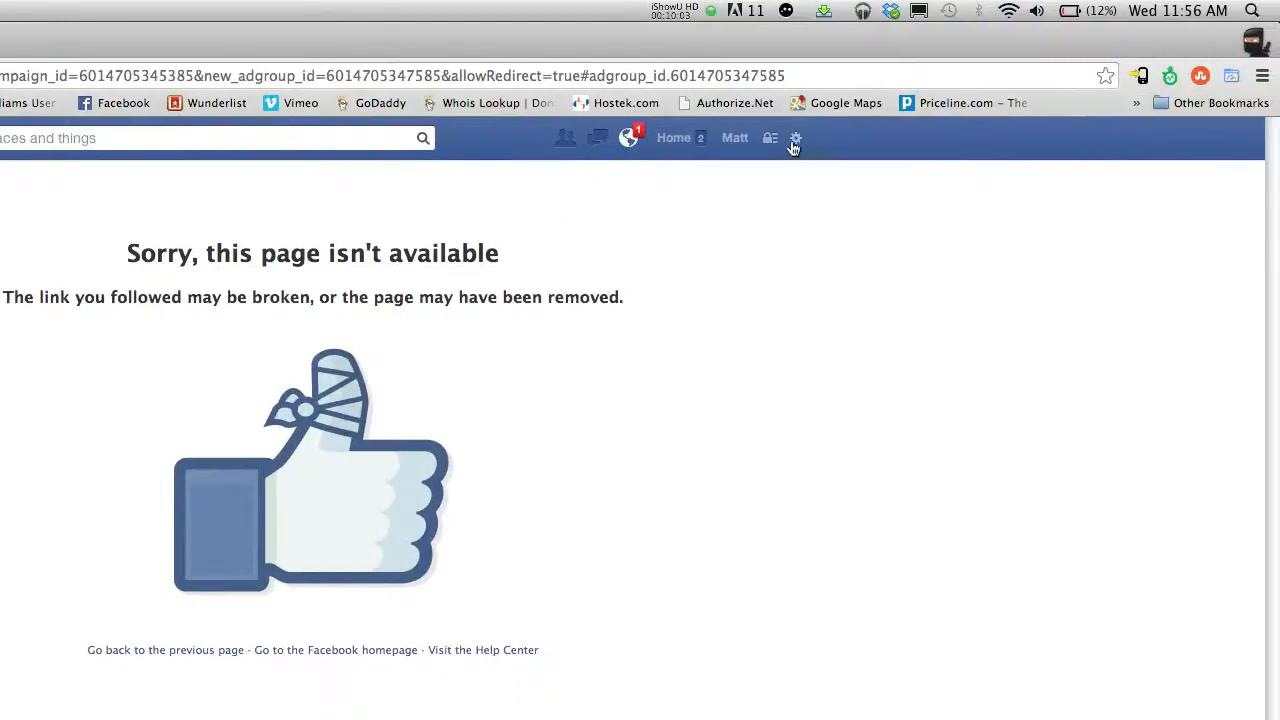
{"action": "left_click", "coordinate": [795, 143]}
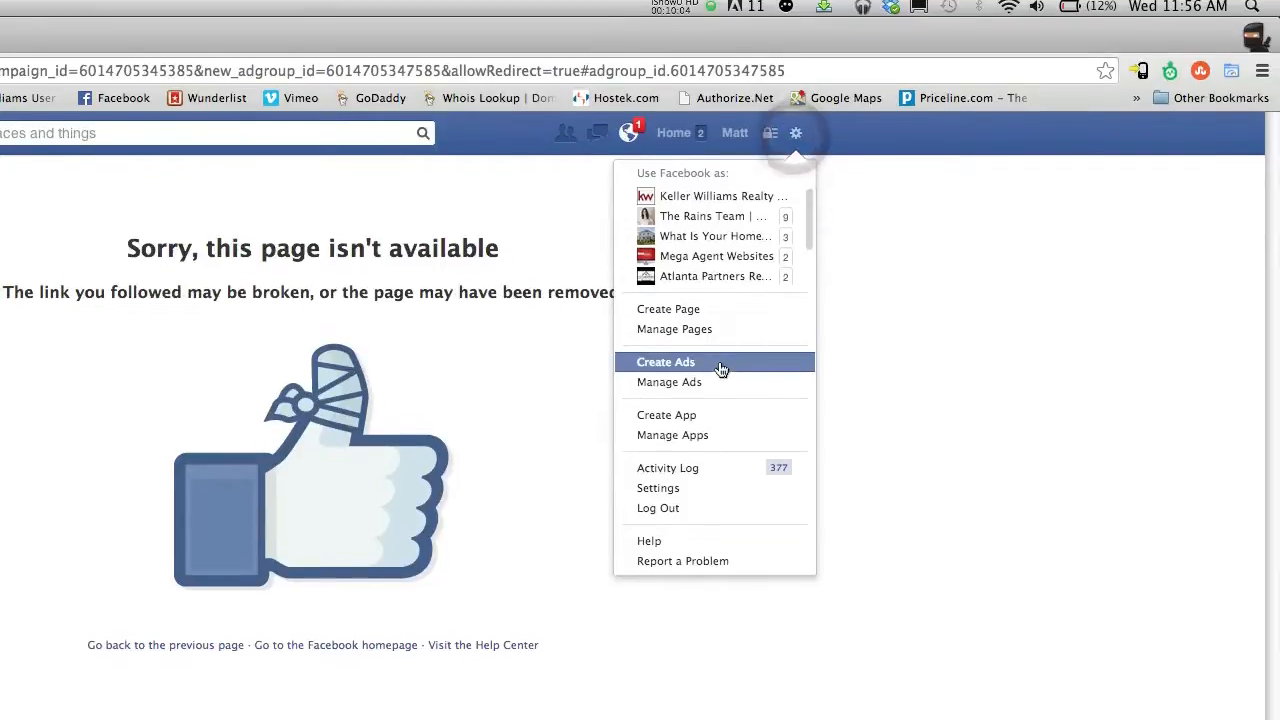
{"action": "left_click", "coordinate": [717, 382]}
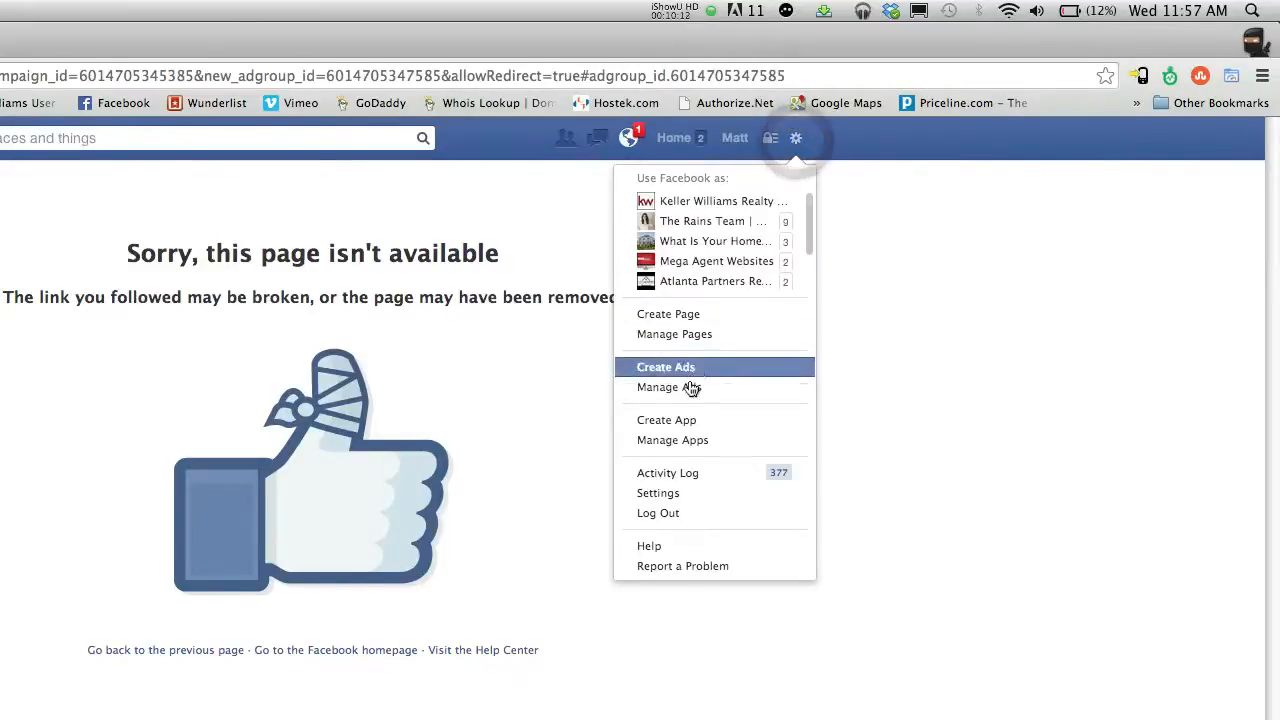
{"action": "left_click", "coordinate": [689, 362]}
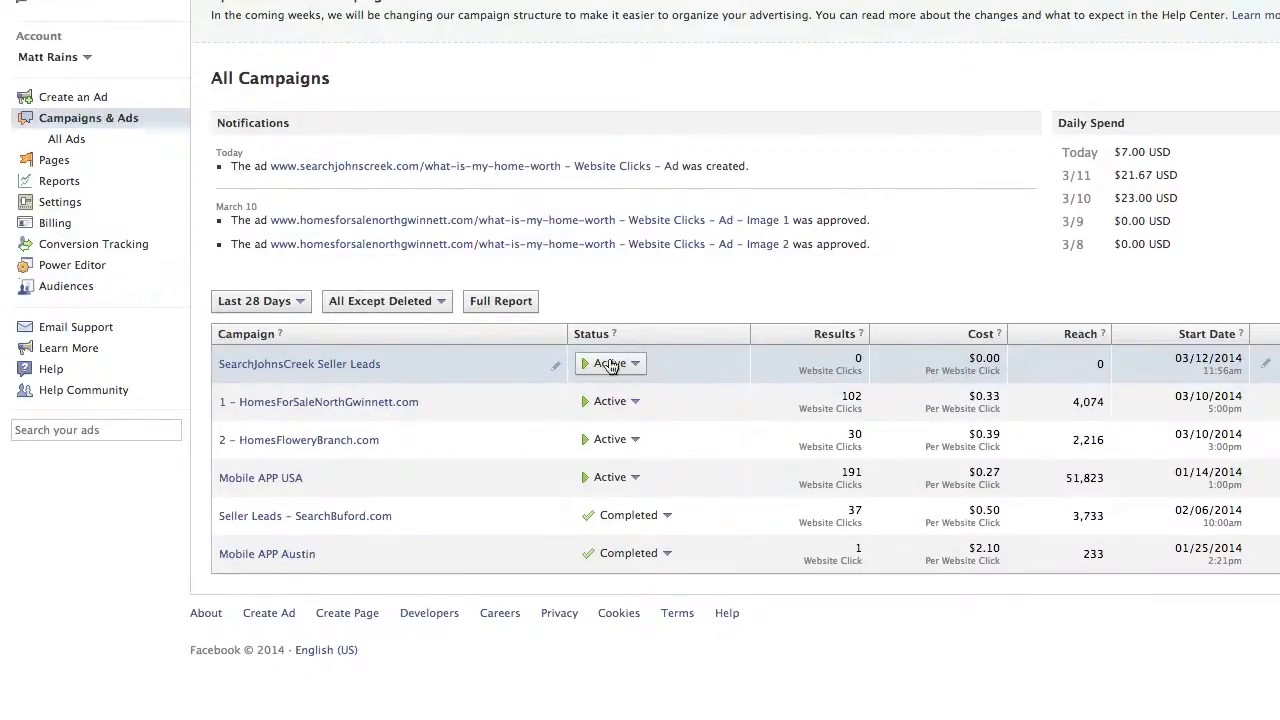
Step: Examine the status options for the SearchJohnsCreek Seller Leads campaign without changing its status
{"action": "left_click", "coordinate": [611, 364]}
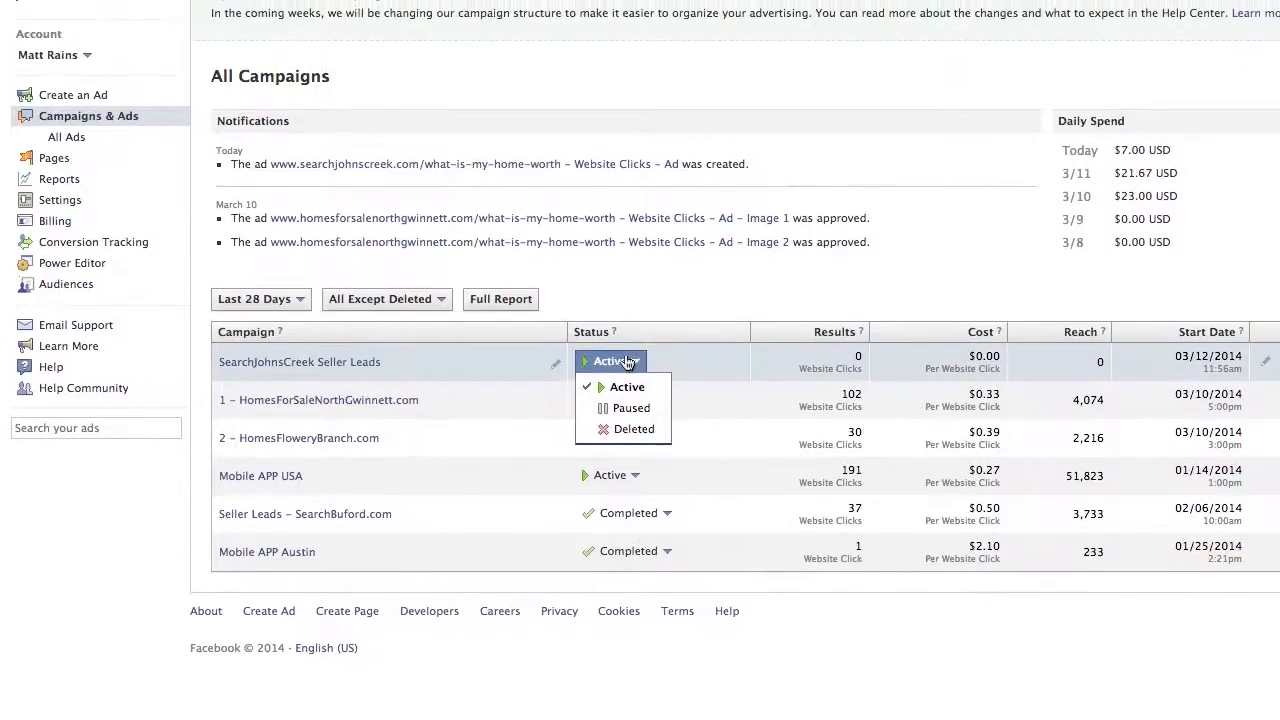
{"action": "left_click", "coordinate": [612, 290]}
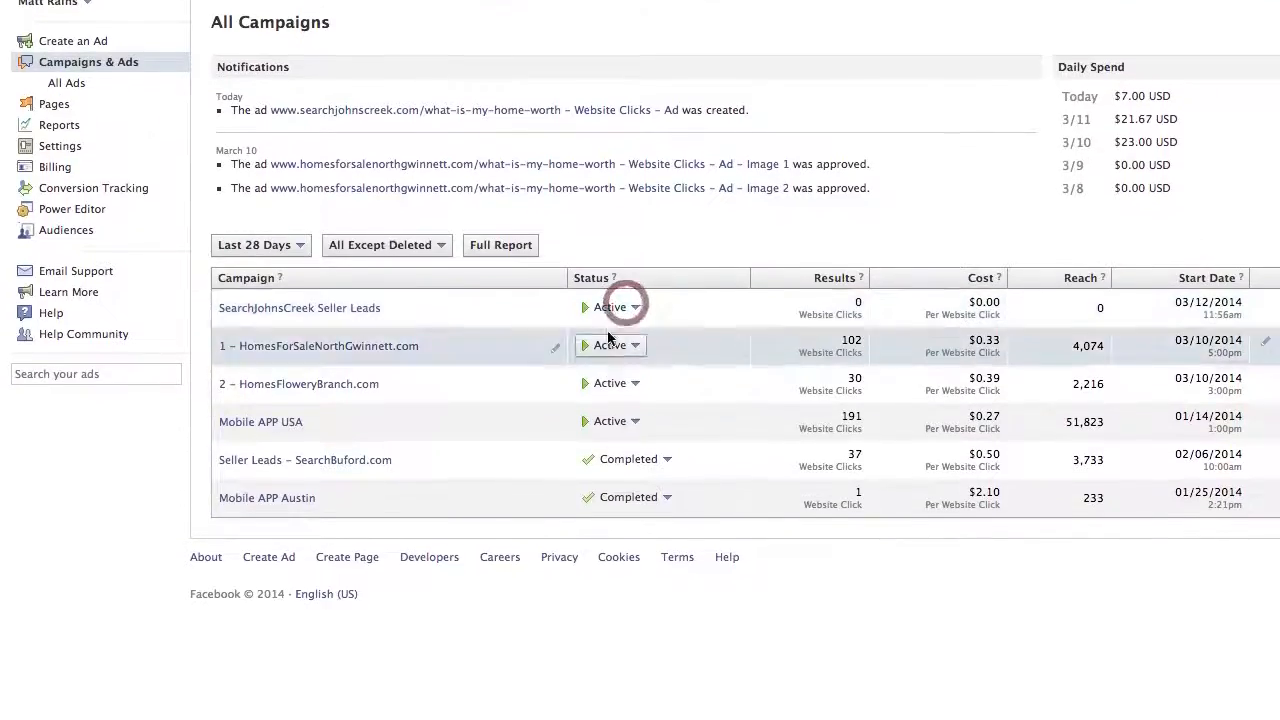
{"action": "left_click", "coordinate": [610, 372]}
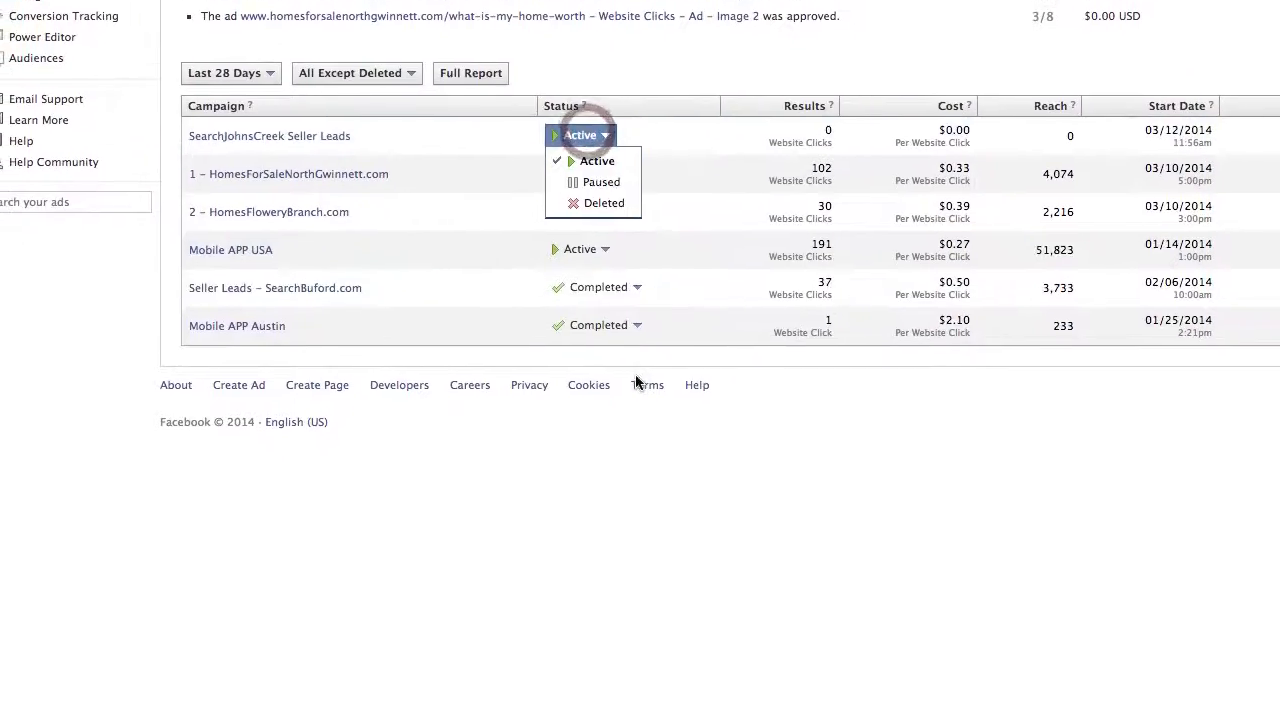
{"action": "left_click", "coordinate": [640, 363]}
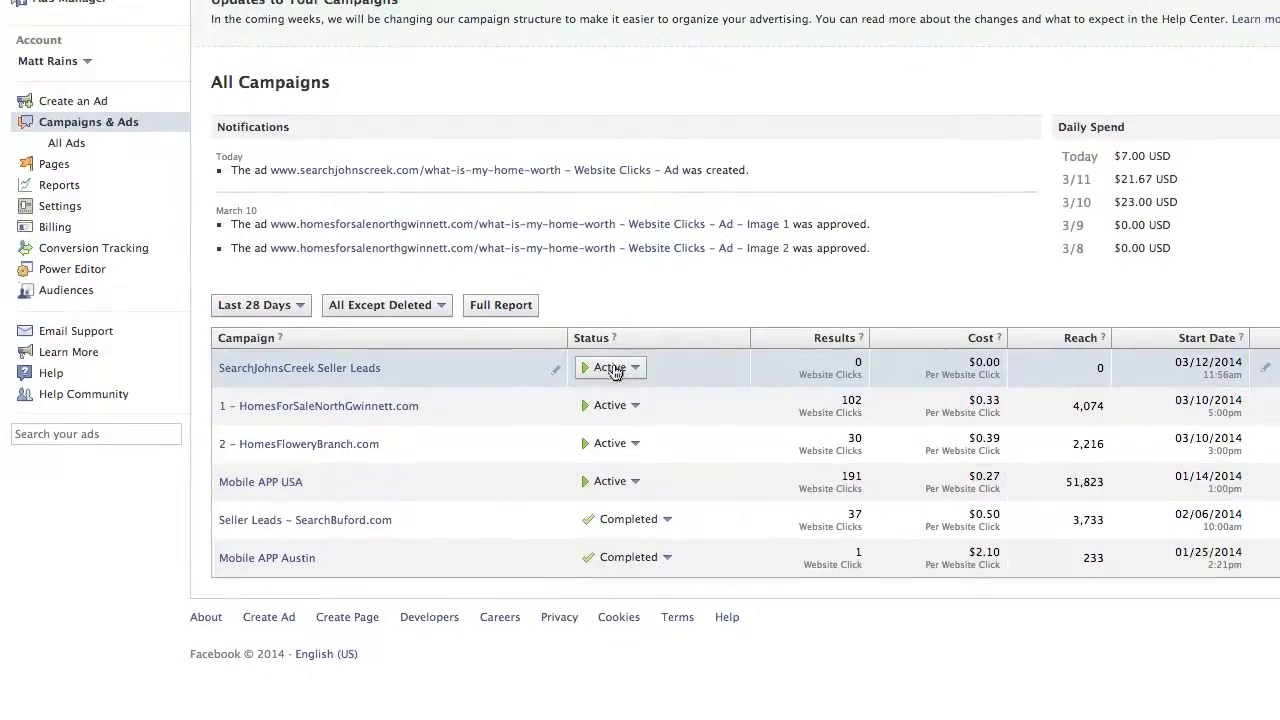
{"action": "left_click", "coordinate": [611, 239]}
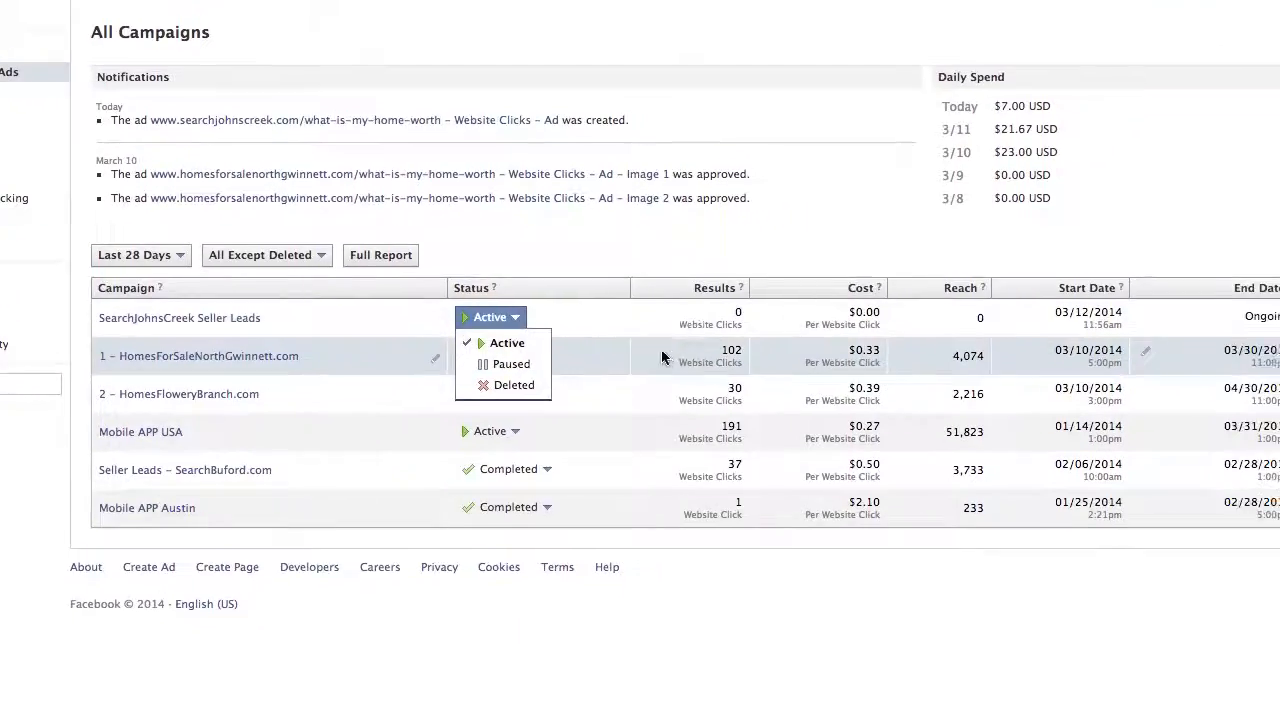
{"action": "left_click", "coordinate": [640, 317]}
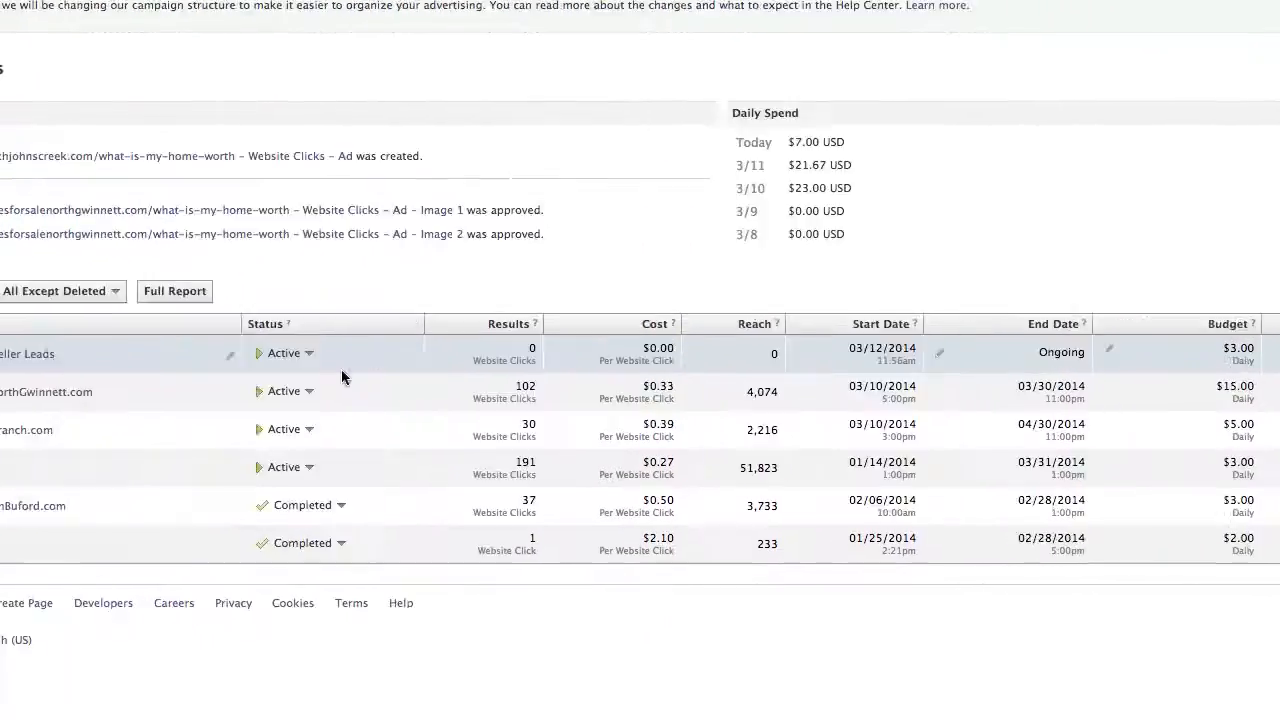
{"action": "left_click", "coordinate": [608, 362]}
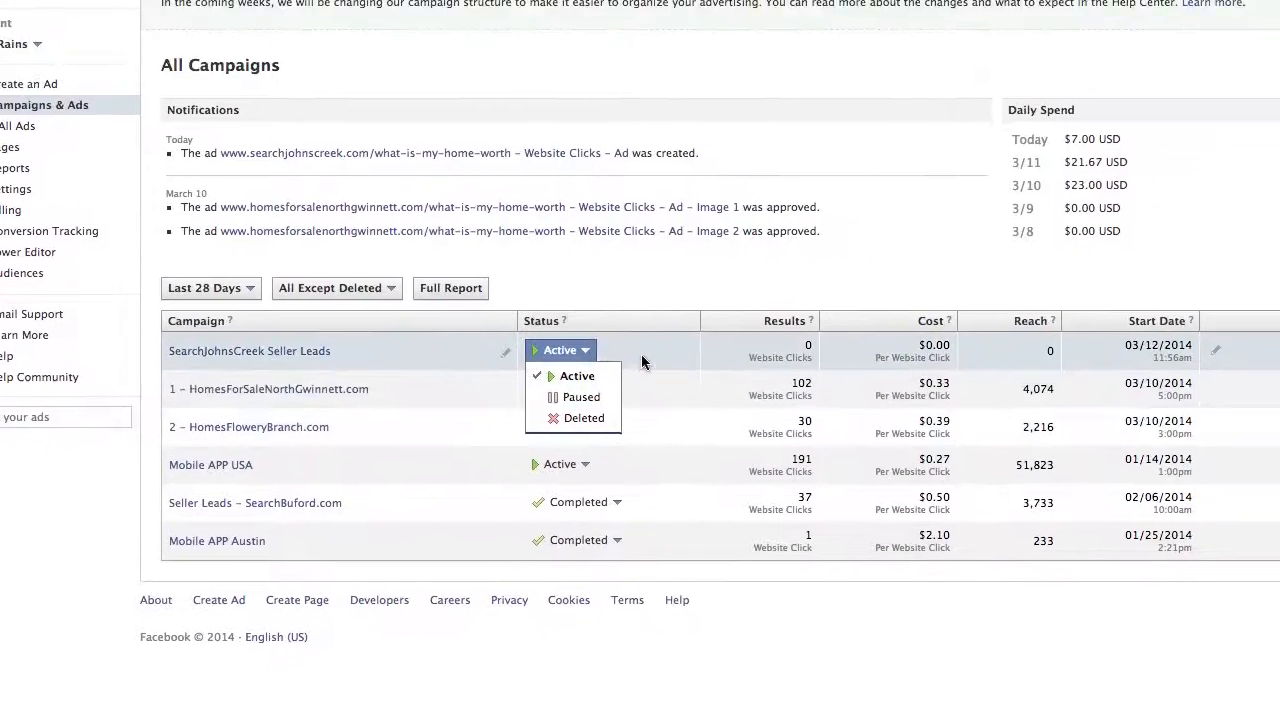
{"action": "left_click", "coordinate": [690, 284]}
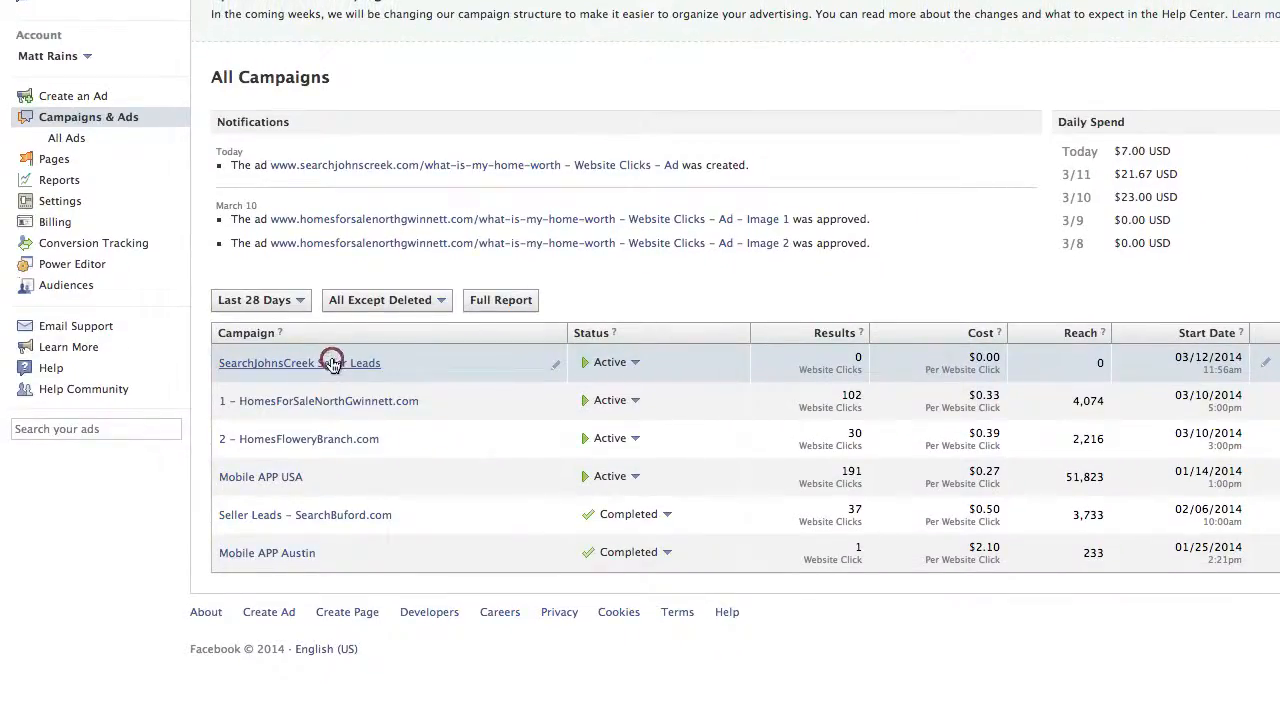
Step: Open the home-worth ad in the SearchJohnsCreek Seller Leads campaign and view it in the desktop News Feed, closing that view when done
{"action": "left_click", "coordinate": [332, 362]}
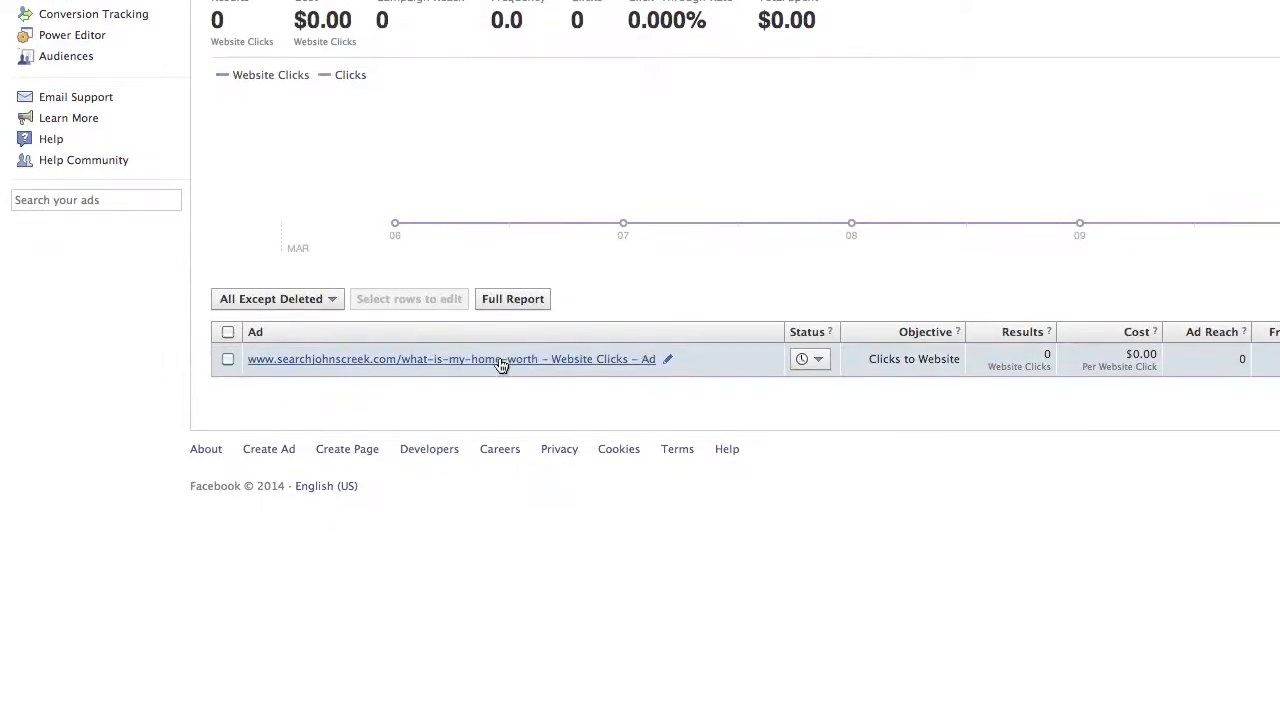
{"action": "left_click", "coordinate": [501, 362]}
{"action": "scroll", "coordinate": [501, 360], "scroll_direction": "down", "scroll_amount": 4}
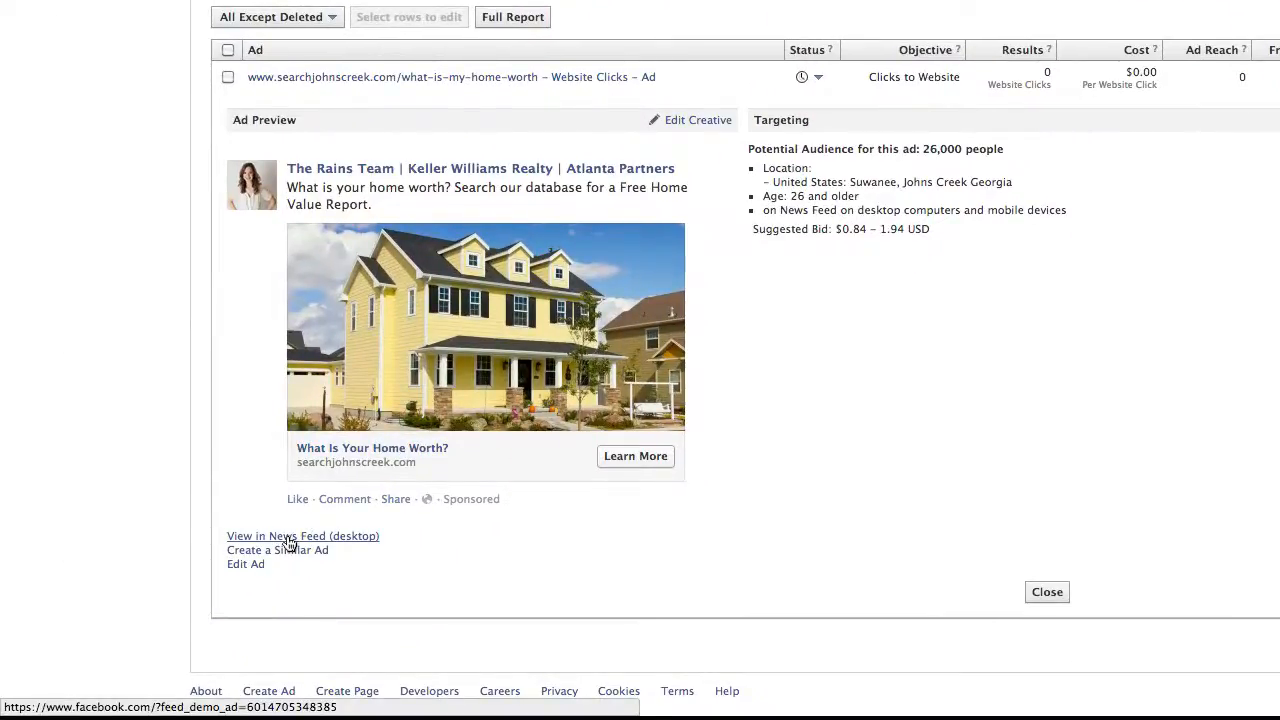
{"action": "left_click", "coordinate": [287, 538]}
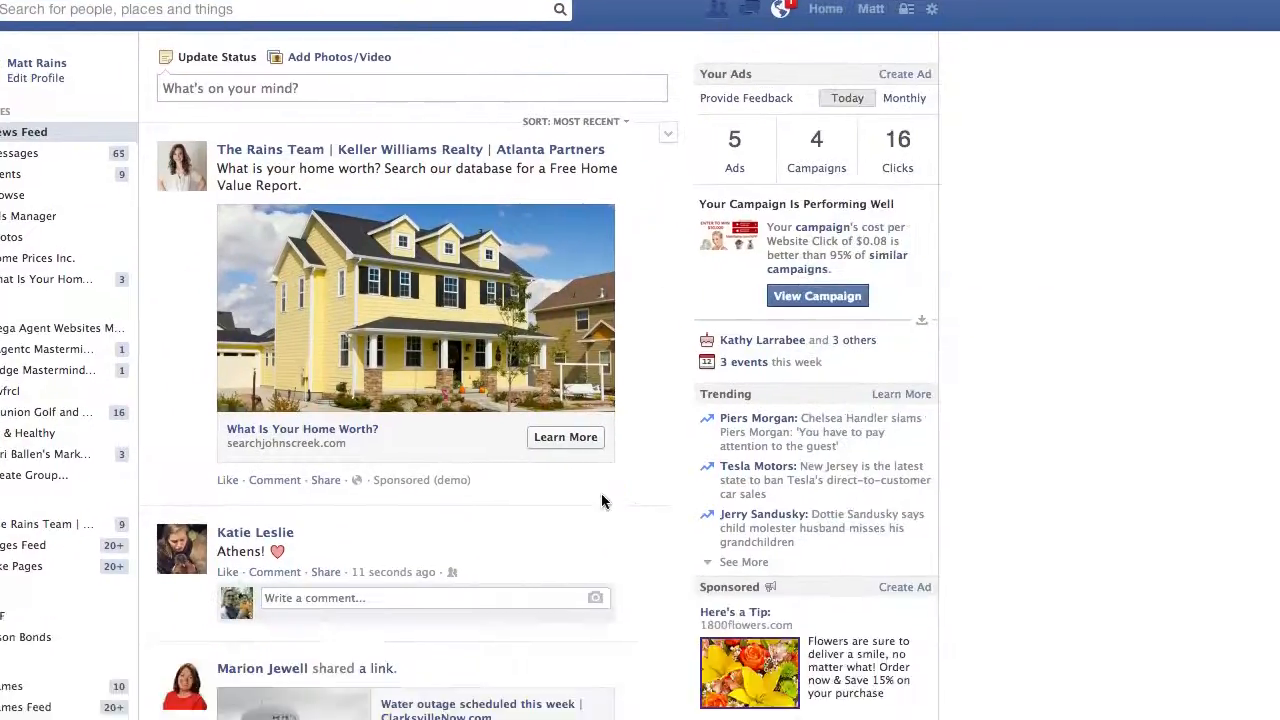
{"action": "left_click", "coordinate": [632, 45]}
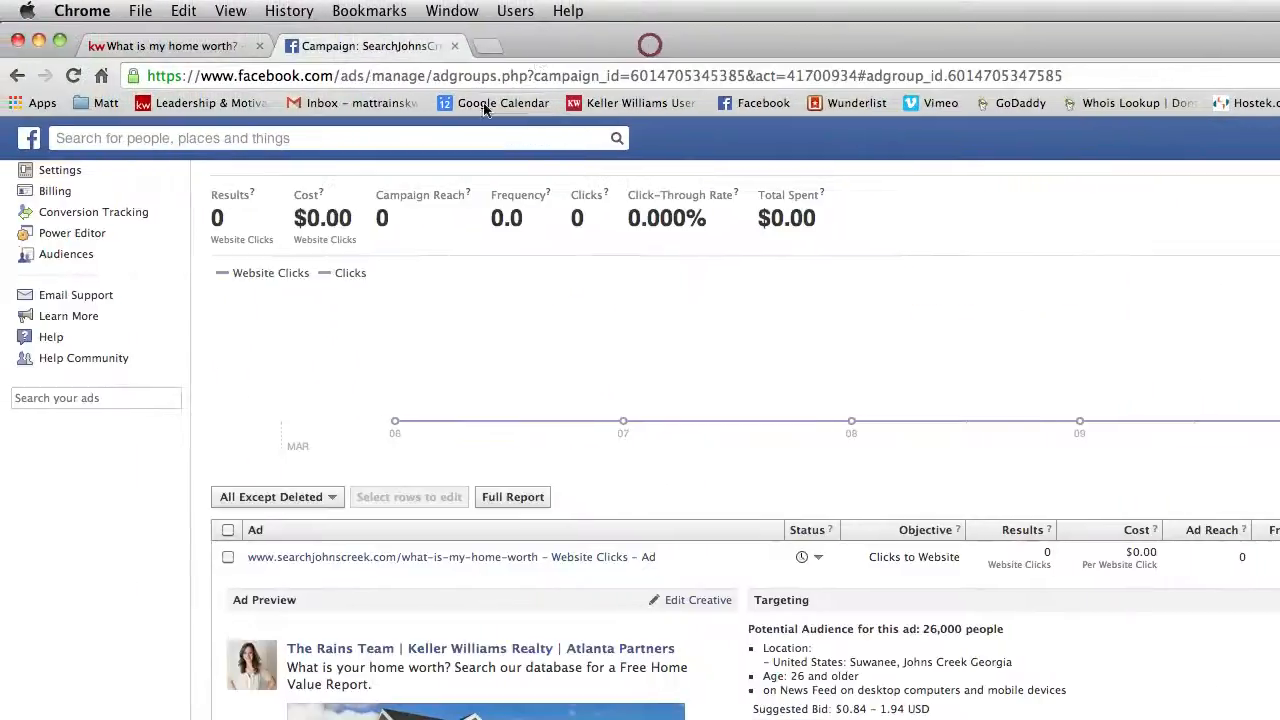
Step: Return to the list of all campaigns and delete the SearchJohnsCreek Seller Leads campaign
{"action": "scroll", "coordinate": [407, 366], "scroll_direction": "up", "scroll_amount": 3}
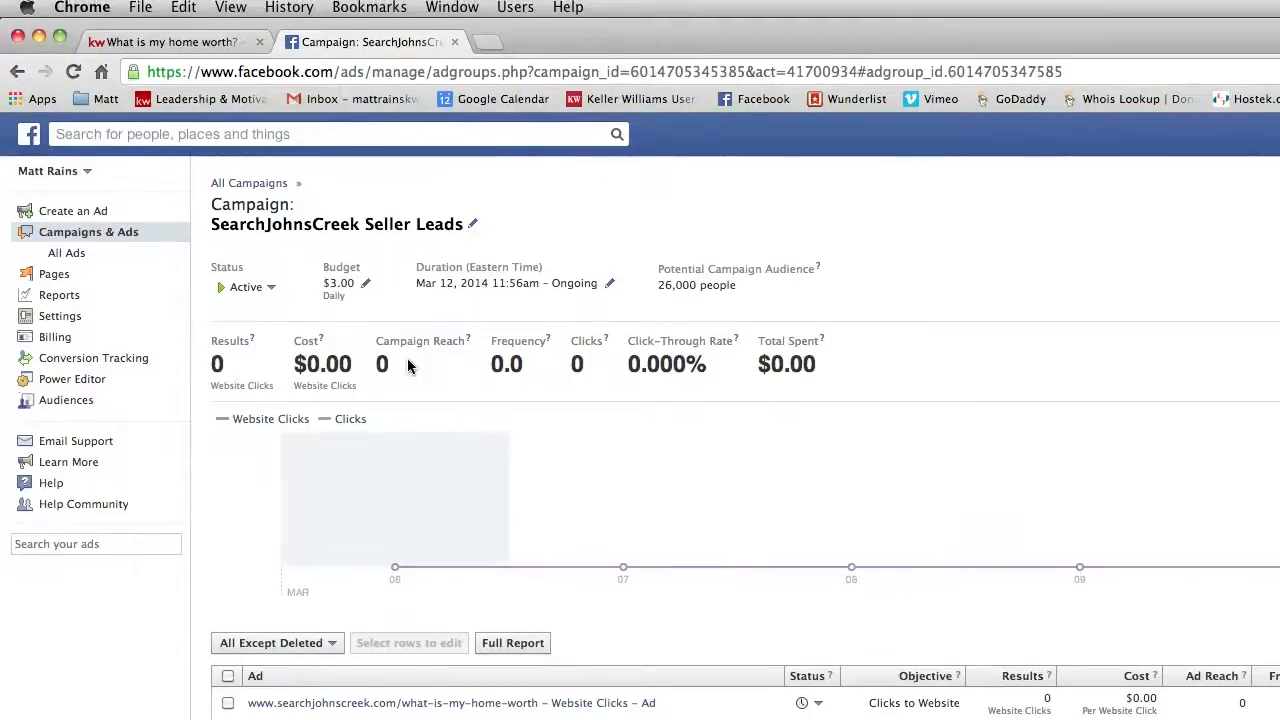
{"action": "key", "text": "super+["}
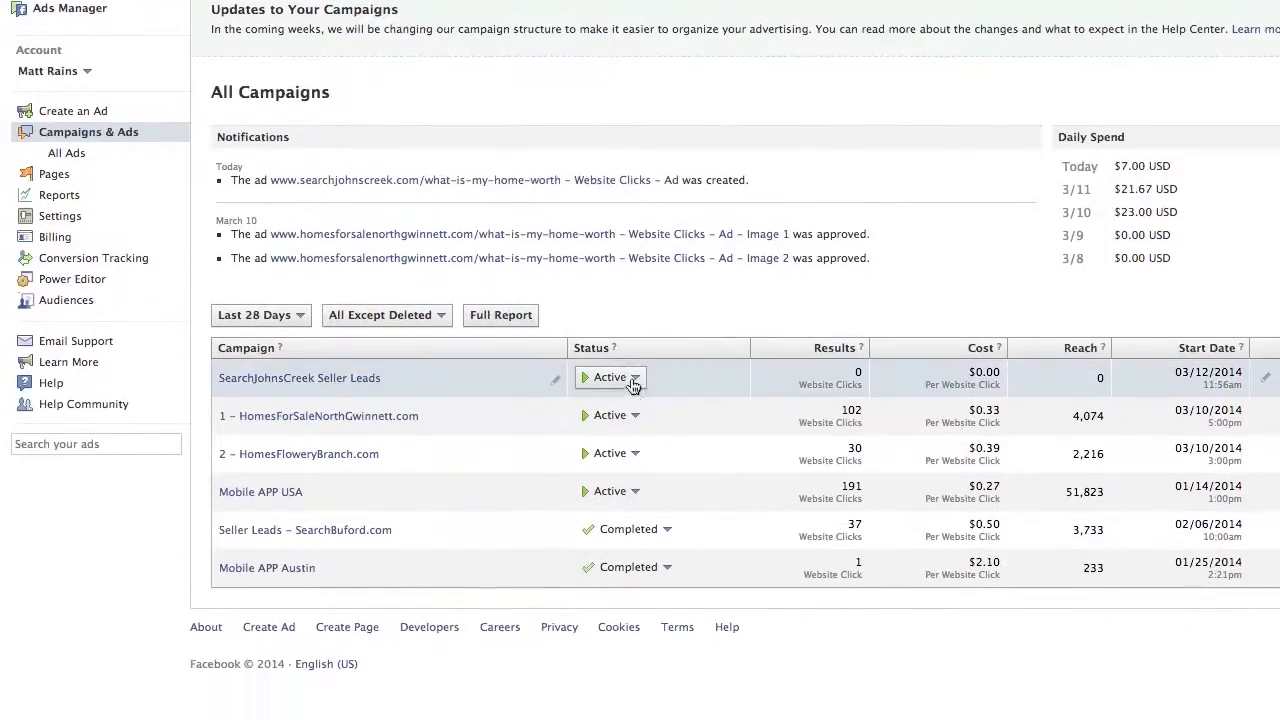
{"action": "left_click", "coordinate": [632, 358]}
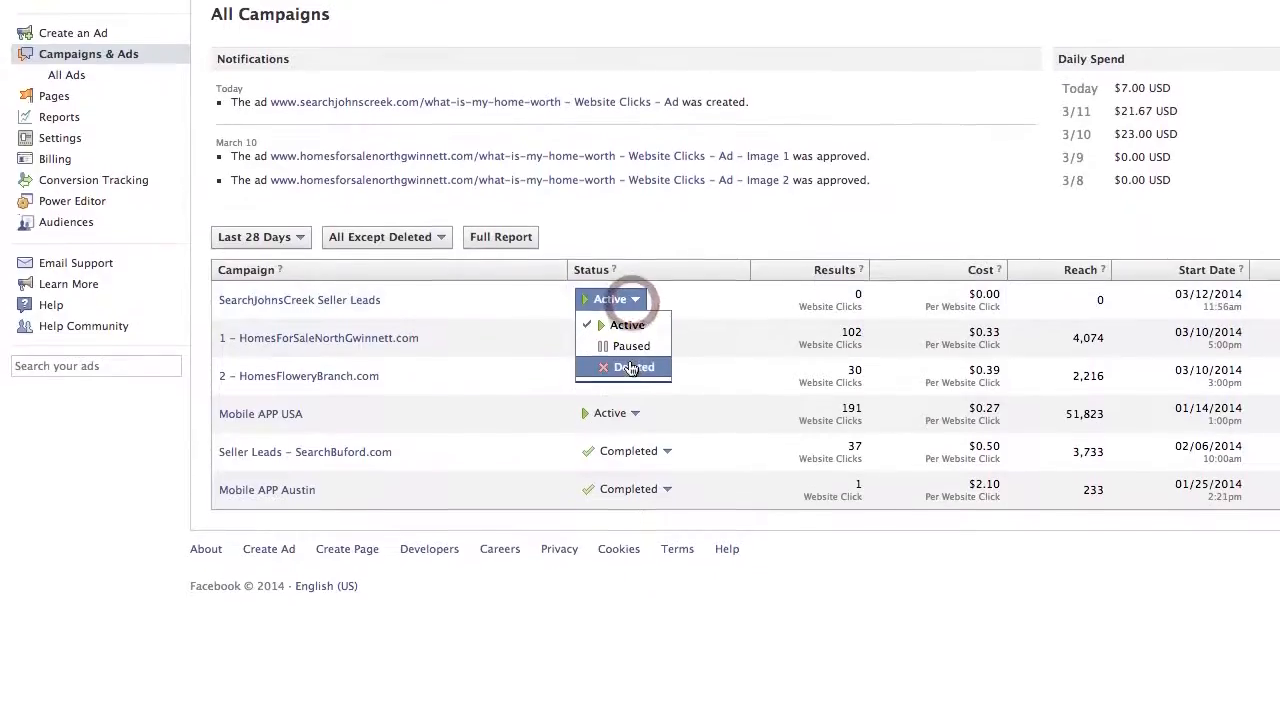
{"action": "left_click", "coordinate": [629, 423]}
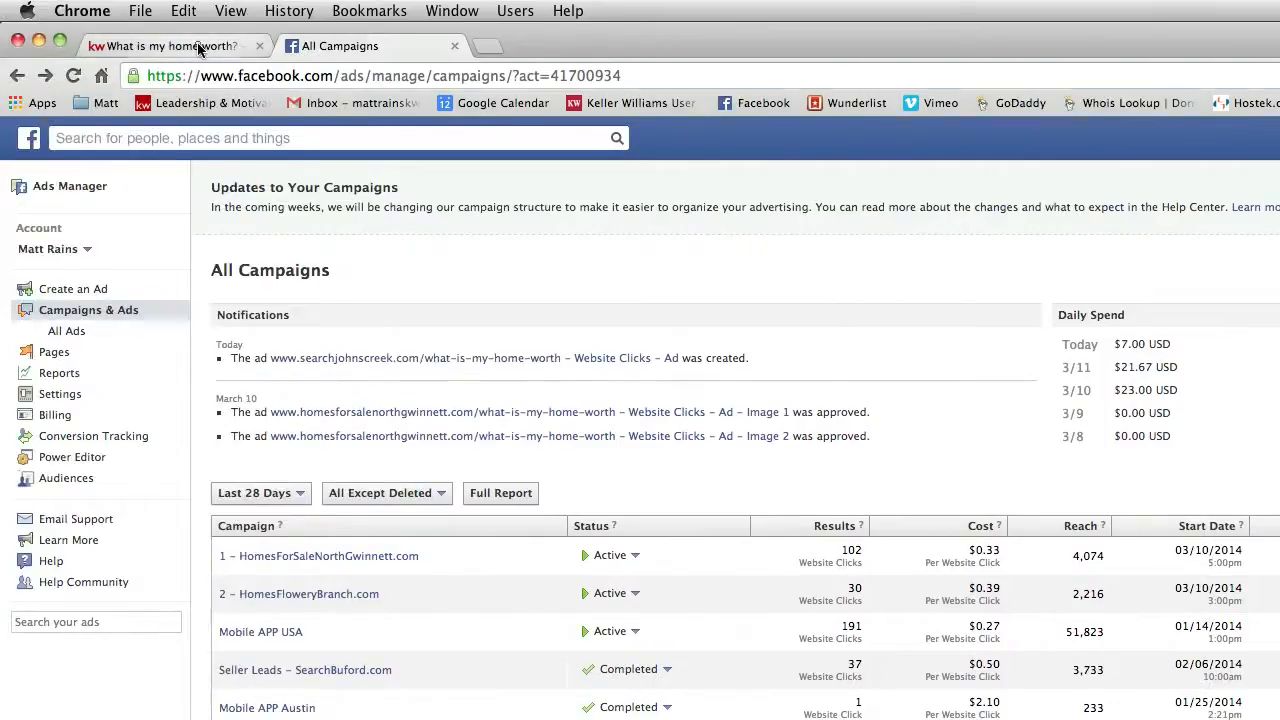
Step: Switch to the What is my home worth landing page to review it
{"action": "left_click", "coordinate": [198, 46]}
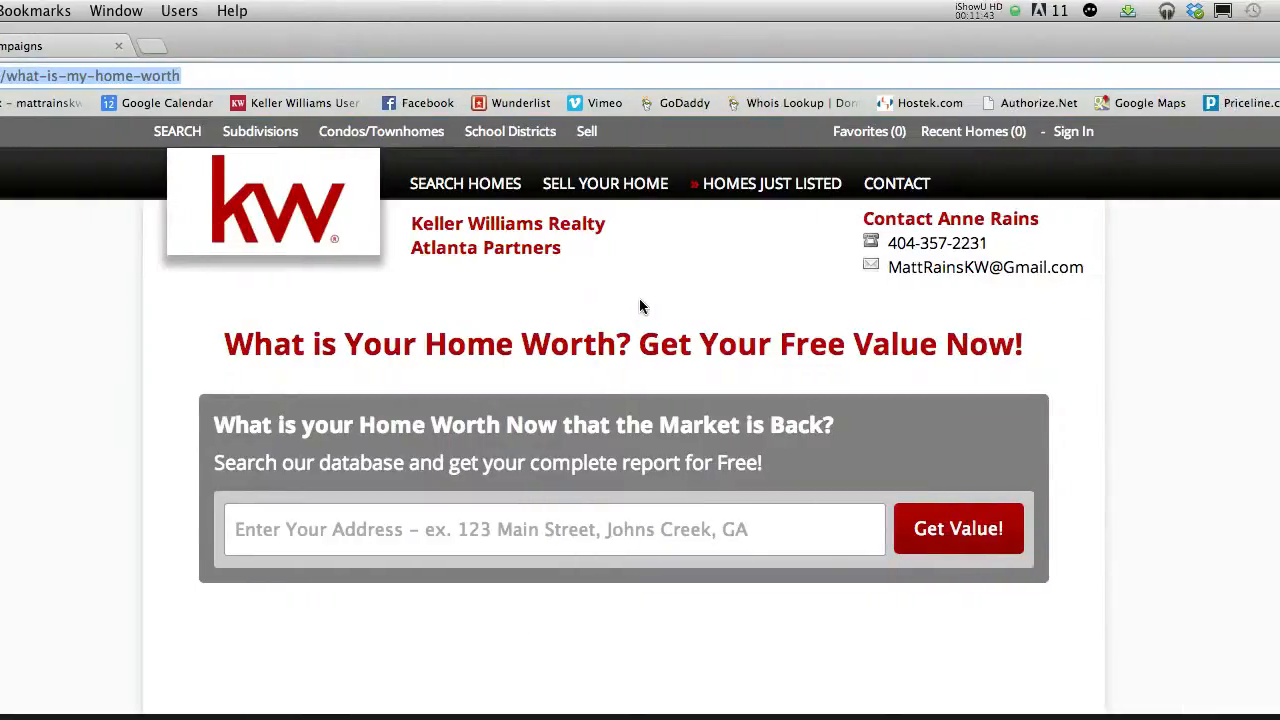